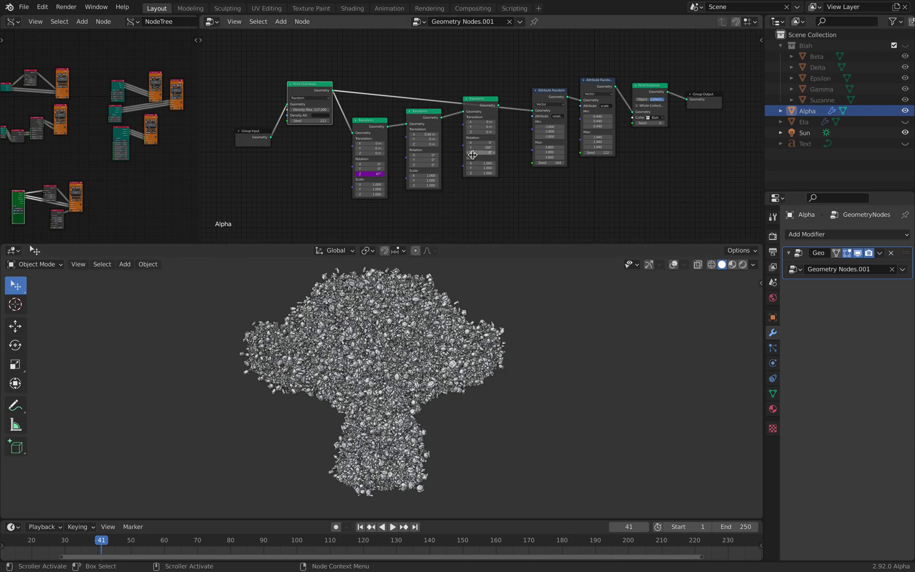
- Open the splash screen to check the program version, and close it again
{"action": "scroll", "coordinate": [472, 155], "scroll_direction": "up", "scroll_amount": 2}
{"action": "scroll", "coordinate": [125, 124], "scroll_direction": "down", "scroll_amount": 1}
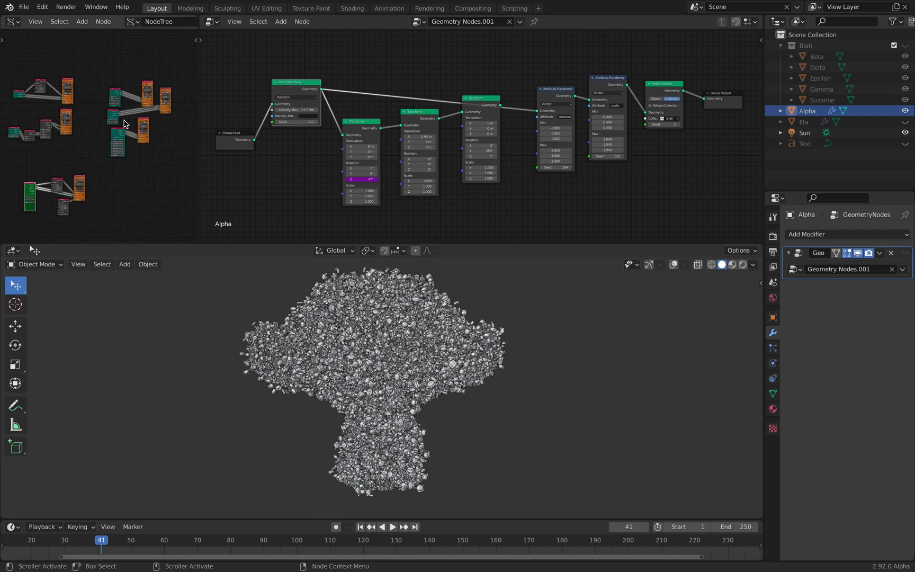
{"action": "middle_click_drag", "start_coordinate": [126, 124], "coordinate": [135, 123]}
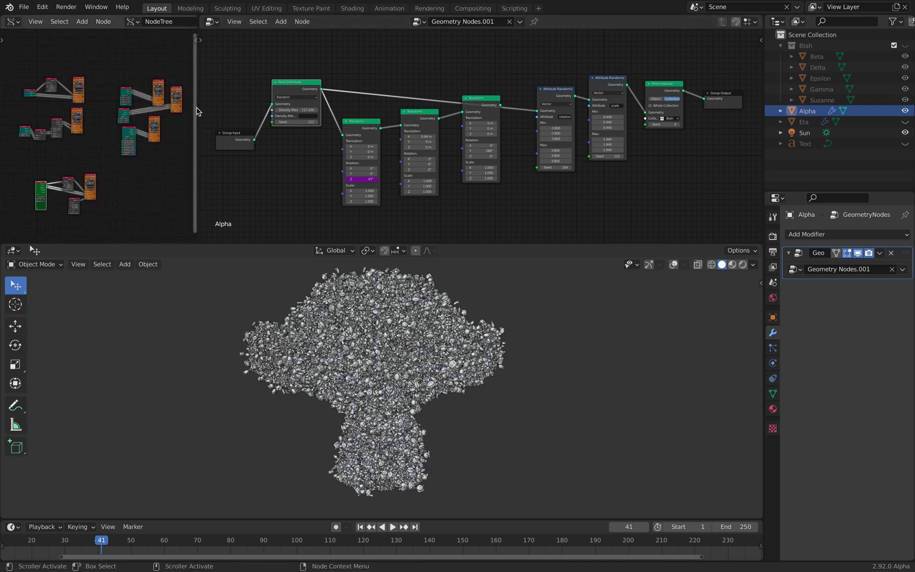
{"action": "left_click", "coordinate": [10, 9]}
{"action": "left_click", "coordinate": [28, 20]}
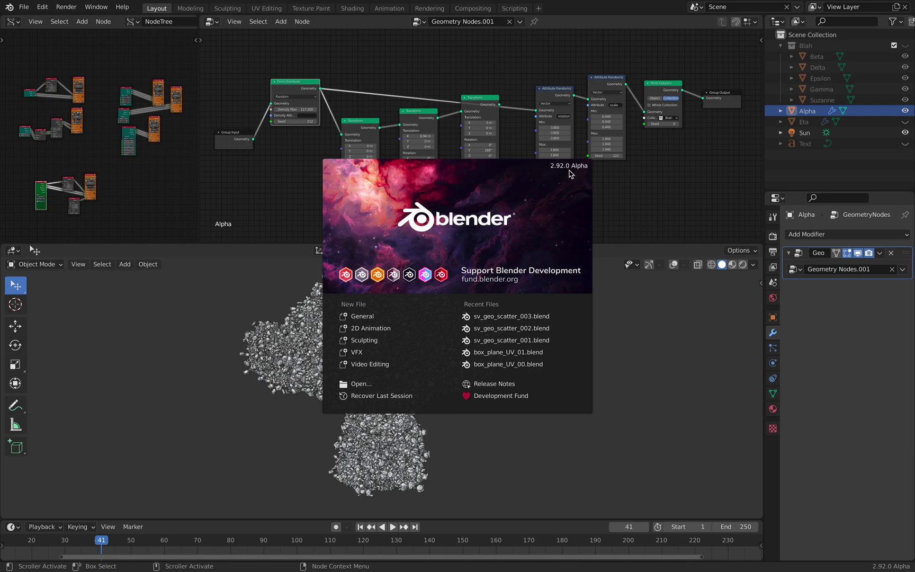
{"action": "left_click", "coordinate": [510, 154]}
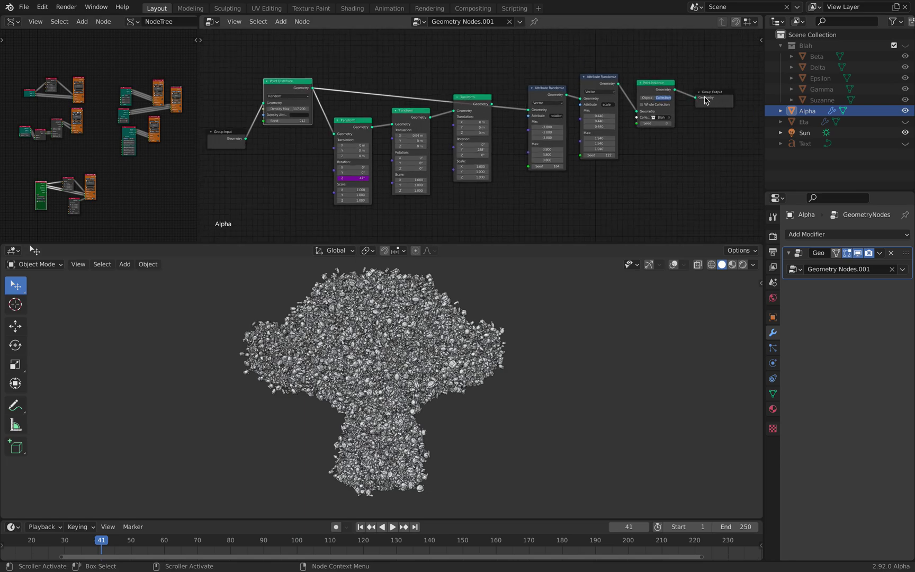
- Move the Group Output node slightly lower, below the level of the Point Instance node
{"action": "left_click_drag", "start_coordinate": [705, 100], "coordinate": [702, 127]}
{"action": "middle_click_drag", "start_coordinate": [439, 317], "coordinate": [242, 291]}
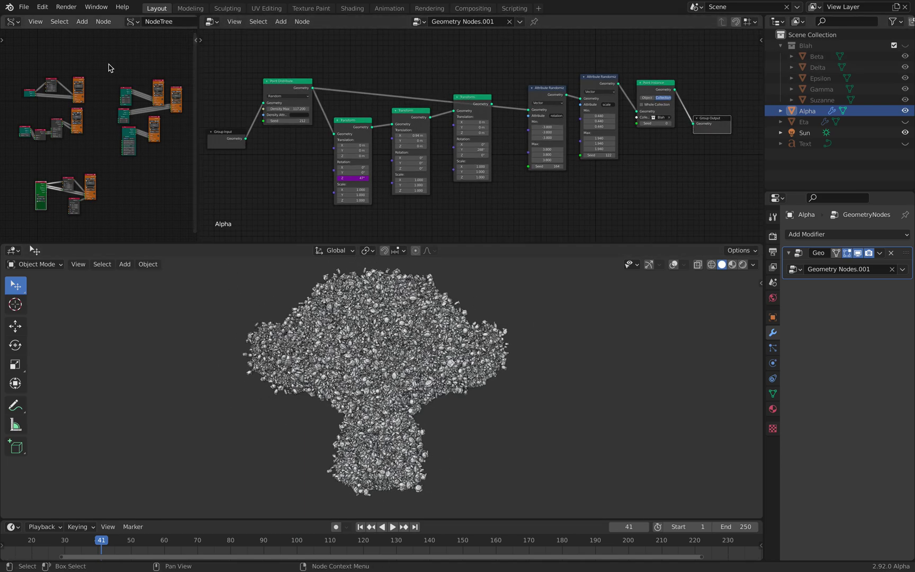
- Examine the dense scatter of instanced objects, both up close and as a whole shape
{"action": "scroll", "coordinate": [414, 349], "scroll_direction": "up", "scroll_amount": 6}
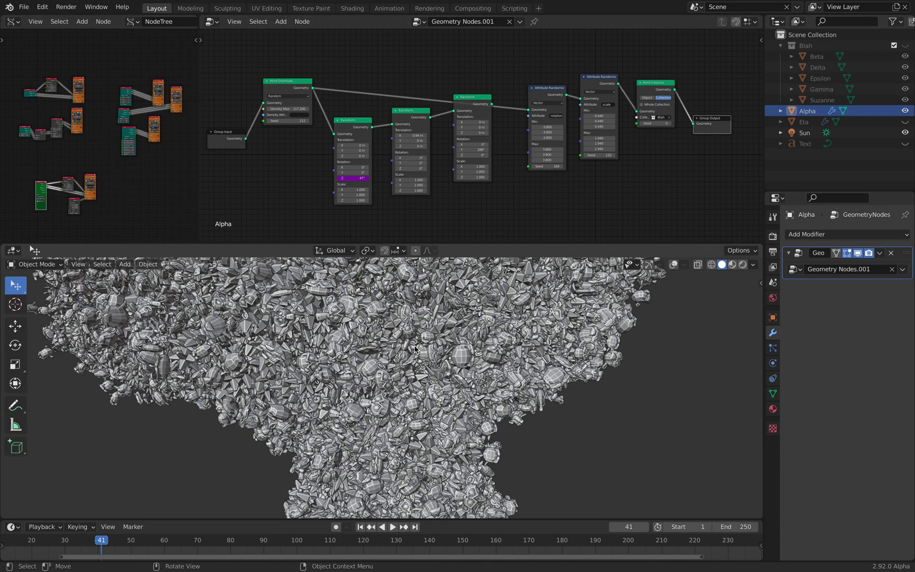
{"action": "scroll", "coordinate": [415, 349], "scroll_direction": "down", "scroll_amount": 7}
{"action": "scroll", "coordinate": [298, 289], "scroll_direction": "up", "scroll_amount": 2}
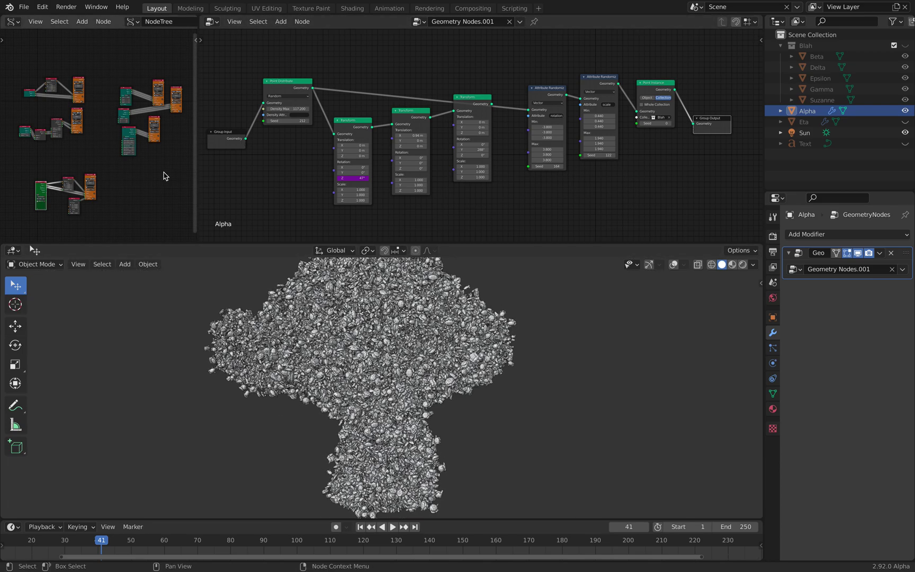
{"action": "scroll", "coordinate": [164, 175], "scroll_direction": "down", "scroll_amount": 1}
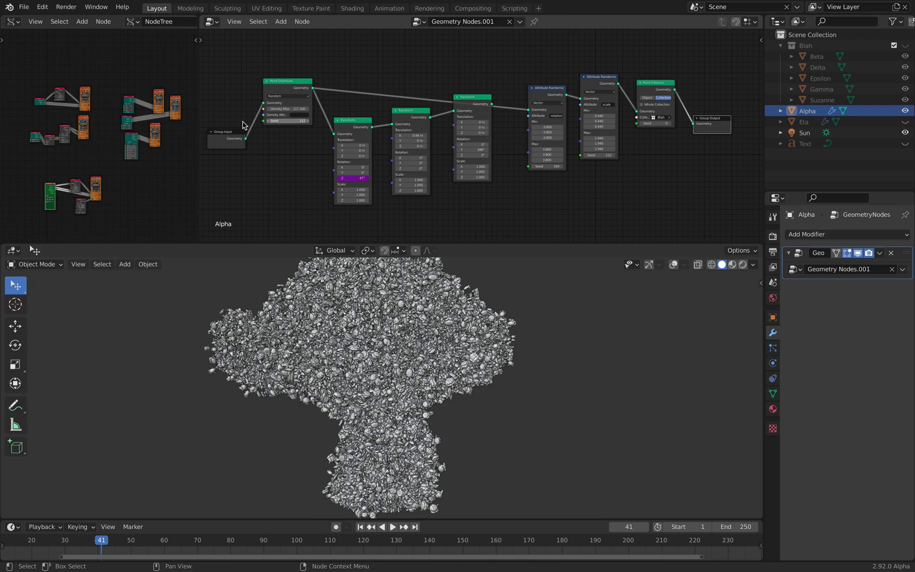
{"action": "middle_click_drag", "start_coordinate": [107, 105], "coordinate": [104, 103]}
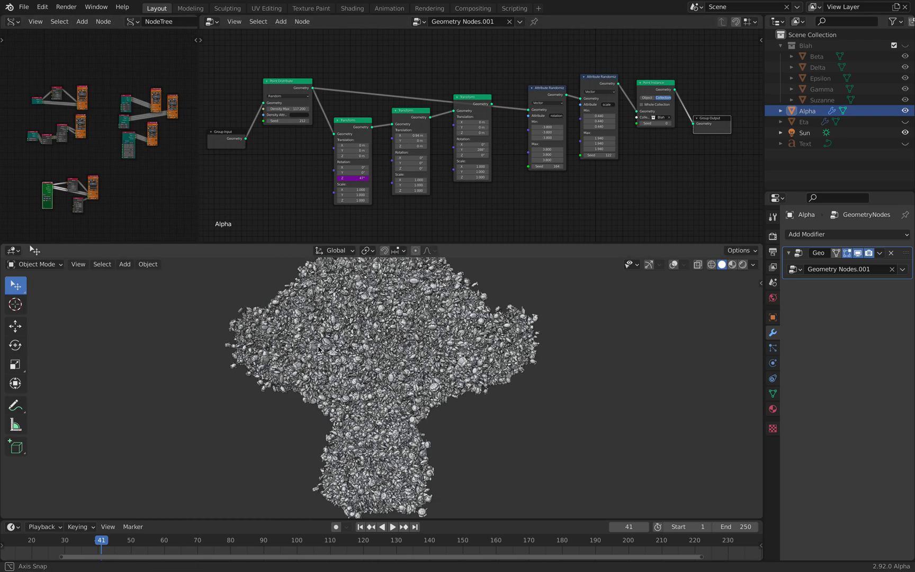
{"action": "scroll", "coordinate": [358, 355], "scroll_direction": "up", "scroll_amount": 6}
{"action": "scroll", "coordinate": [355, 353], "scroll_direction": "up", "scroll_amount": 3}
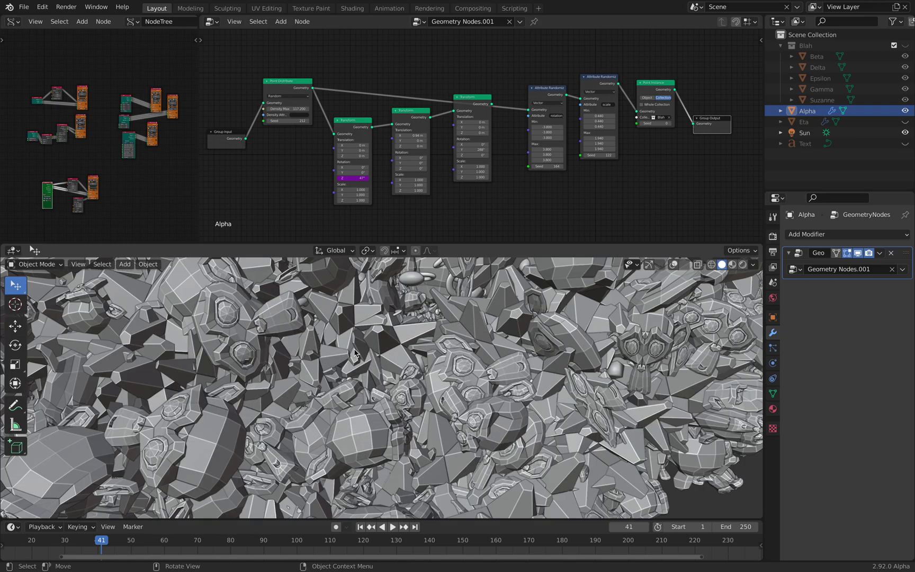
{"action": "scroll", "coordinate": [403, 329], "scroll_direction": "down", "scroll_amount": 8}
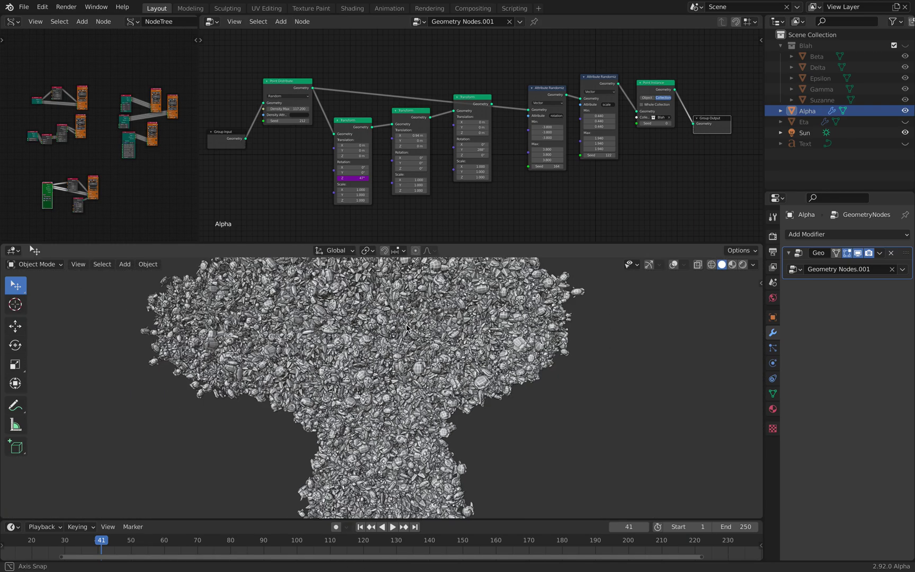
- Set the Point Distribute node's Density Max to 50, and reduce it further to 5
{"action": "middle_click_drag", "start_coordinate": [364, 163], "coordinate": [437, 153]}
{"action": "scroll", "coordinate": [436, 153], "scroll_direction": "up", "scroll_amount": 5}
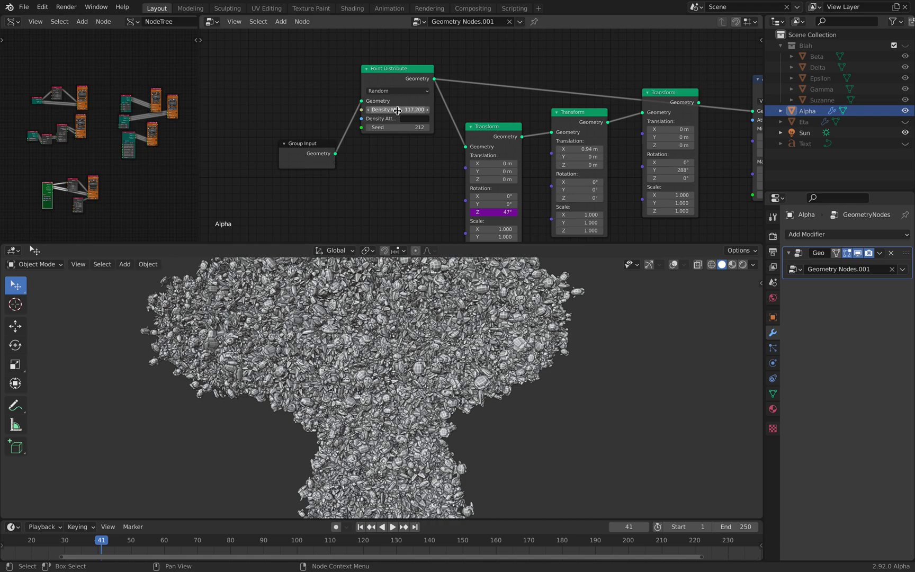
{"action": "scroll", "coordinate": [397, 110], "scroll_direction": "up", "scroll_amount": 1}
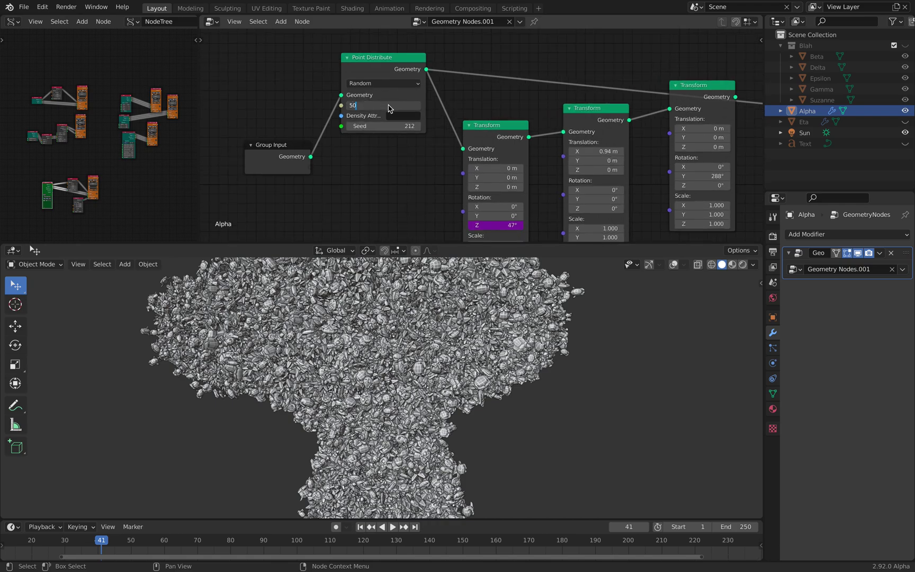
{"action": "key", "text": "Return"}
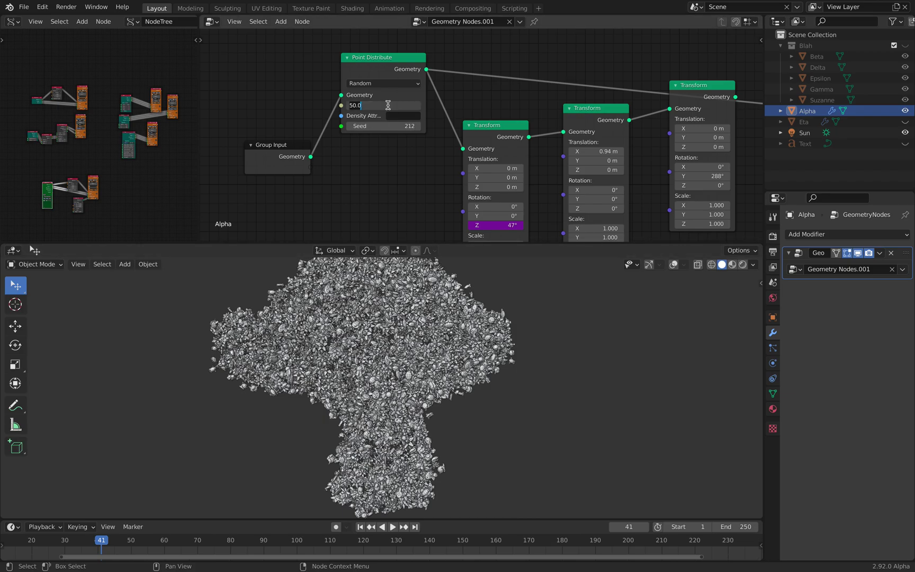
{"action": "key", "text": "Return"}
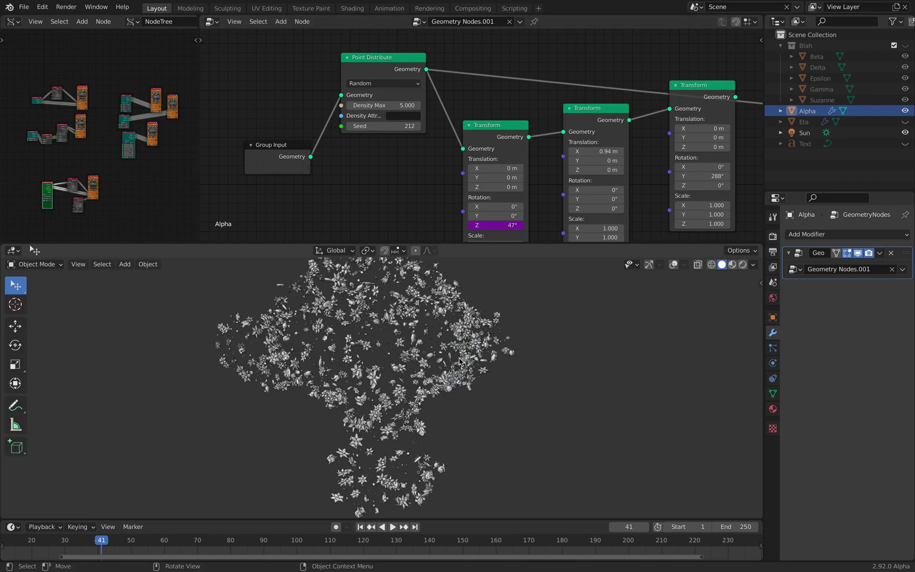
- Examine the thinned-out scattered instances up close and from several angles
{"action": "scroll", "coordinate": [452, 330], "scroll_direction": "up", "scroll_amount": 8}
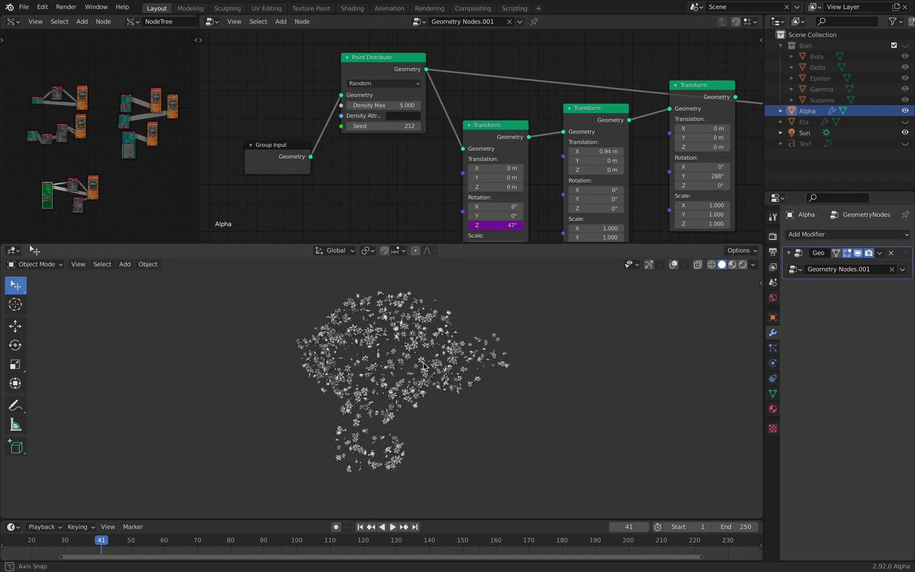
{"action": "scroll", "coordinate": [462, 351], "scroll_direction": "up", "scroll_amount": 2}
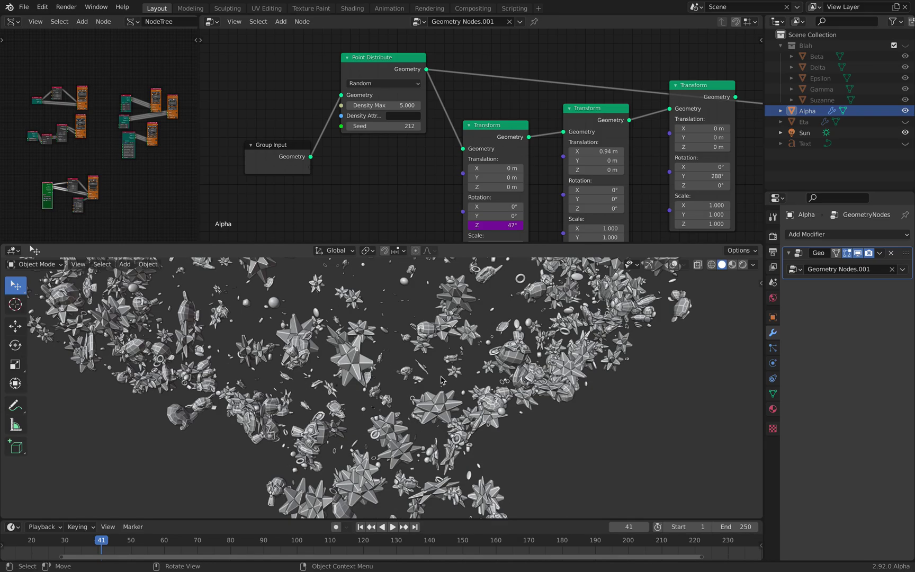
{"action": "middle_click_drag", "start_coordinate": [442, 378], "coordinate": [474, 510]}
{"action": "scroll", "coordinate": [477, 371], "scroll_direction": "down", "scroll_amount": 2}
{"action": "middle_click_drag", "start_coordinate": [477, 371], "coordinate": [313, 392]}
{"action": "scroll", "coordinate": [424, 376], "scroll_direction": "down", "scroll_amount": 5}
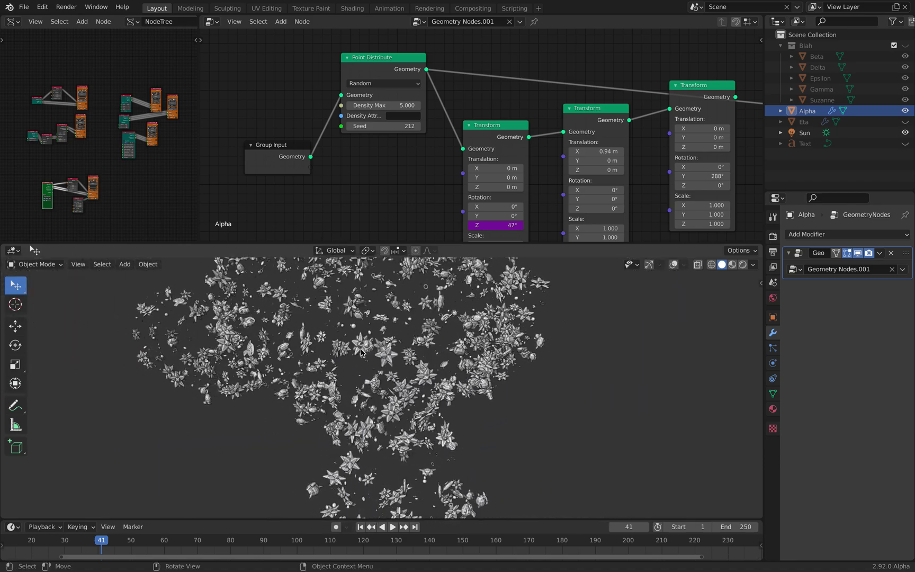
{"action": "middle_click_drag", "start_coordinate": [382, 329], "coordinate": [405, 336]}
{"action": "scroll", "coordinate": [413, 332], "scroll_direction": "down", "scroll_amount": 1}
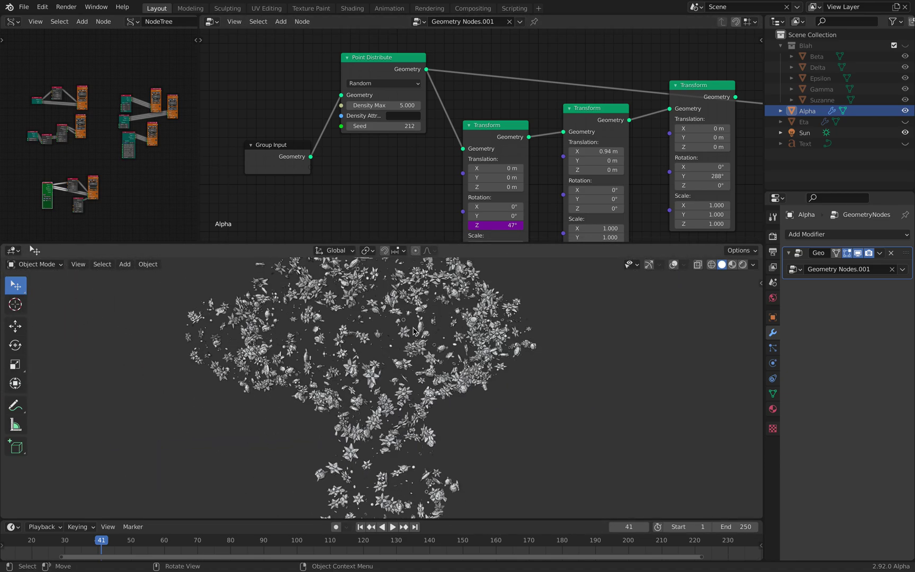
- Turn on the overlays and the gizmos in the 3D viewport
{"action": "left_click", "coordinate": [673, 265]}
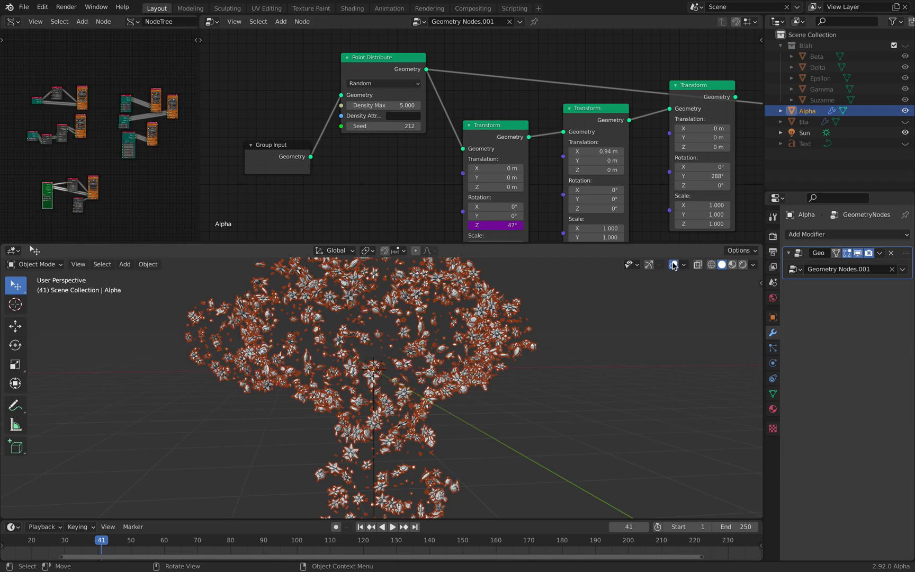
{"action": "left_click", "coordinate": [651, 267]}
{"action": "left_click", "coordinate": [561, 299]}
{"action": "left_click", "coordinate": [478, 299]}
{"action": "scroll", "coordinate": [417, 343], "scroll_direction": "down", "scroll_amount": 1}
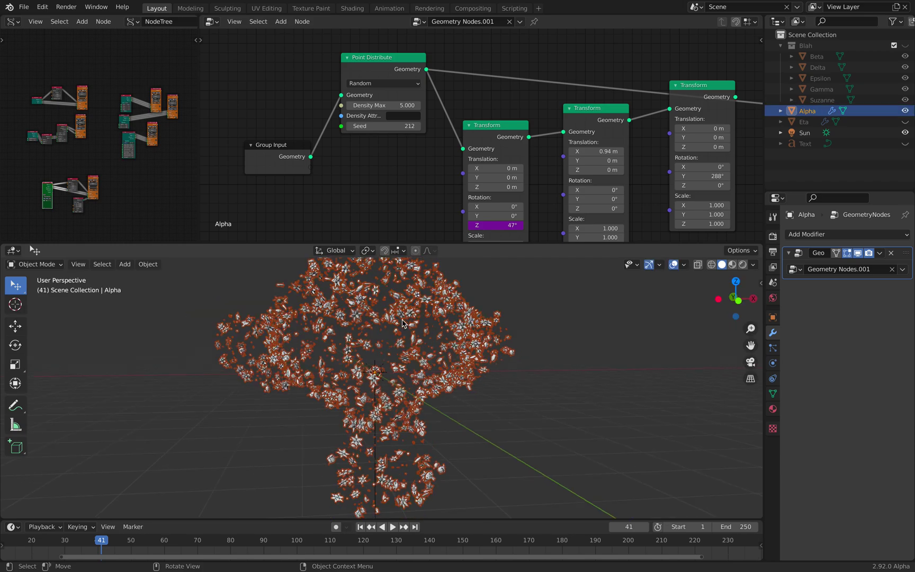
{"action": "middle_click_drag", "start_coordinate": [382, 292], "coordinate": [394, 292]}
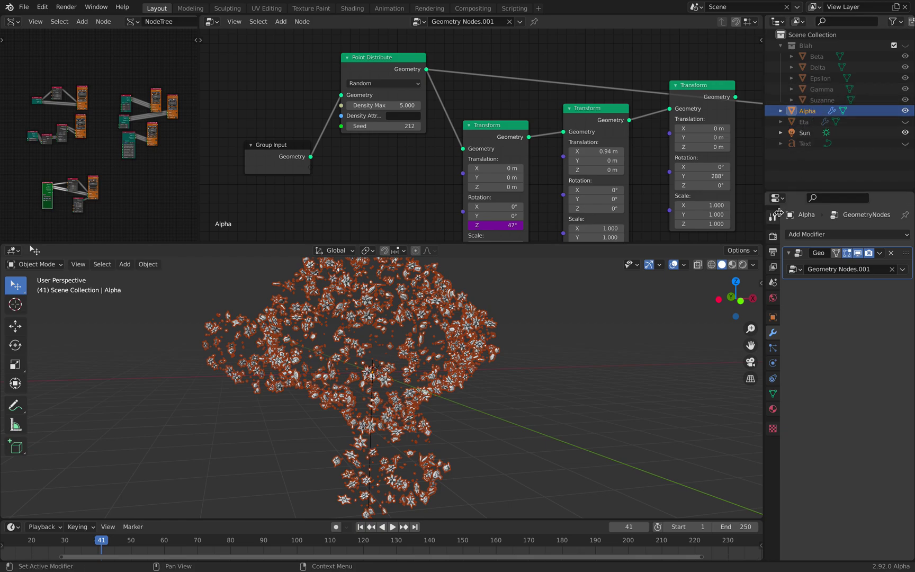
- Widen the Properties editor, expose the Point Distribute Seed through the Group Input node, and set the modifier's Seed to 290
{"action": "left_click_drag", "start_coordinate": [764, 204], "coordinate": [737, 204]}
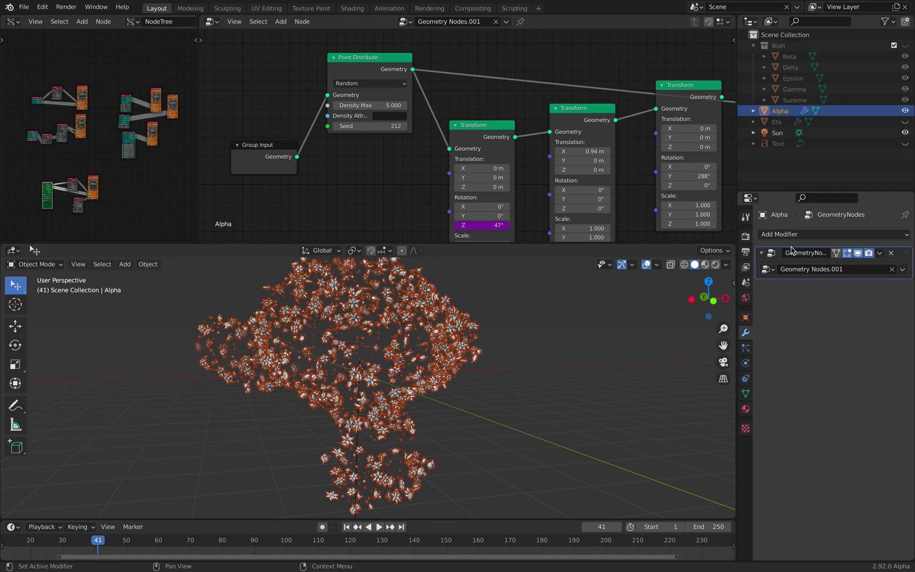
{"action": "left_click_drag", "start_coordinate": [289, 152], "coordinate": [334, 146]}
{"action": "left_click_drag", "start_coordinate": [878, 286], "coordinate": [899, 286]}
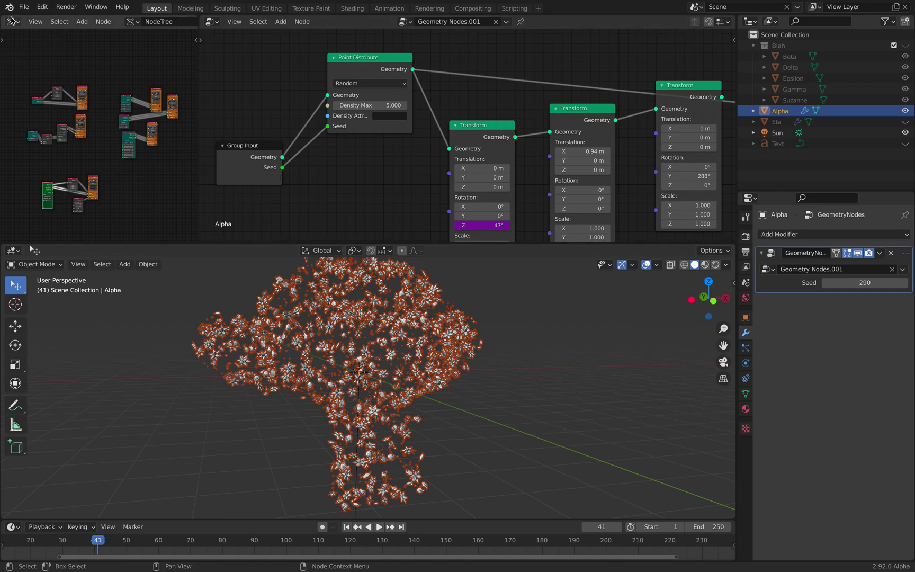
- Save the current file, sv_geo_scatter_003.blend
{"action": "left_click", "coordinate": [23, 7]}
{"action": "left_click", "coordinate": [38, 78]}
- Nudge the first Transform node, deselect the Alpha object, and play the animation briefly to frame 43
{"action": "scroll", "coordinate": [408, 160], "scroll_direction": "down", "scroll_amount": 1}
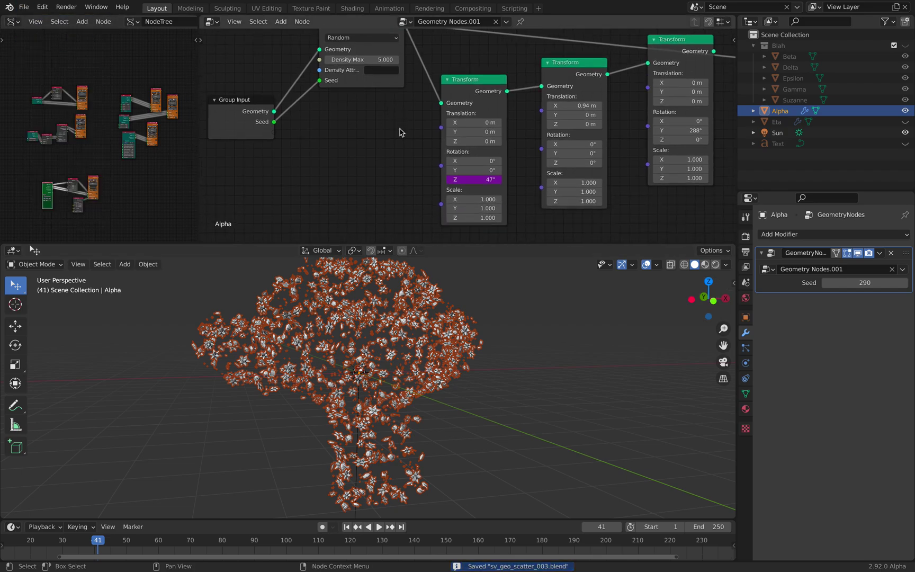
{"action": "middle_click_drag", "start_coordinate": [400, 130], "coordinate": [407, 145]}
{"action": "middle_click_drag", "start_coordinate": [444, 172], "coordinate": [368, 191]}
{"action": "left_click_drag", "start_coordinate": [406, 113], "coordinate": [408, 106]}
{"action": "left_click", "coordinate": [513, 344]}
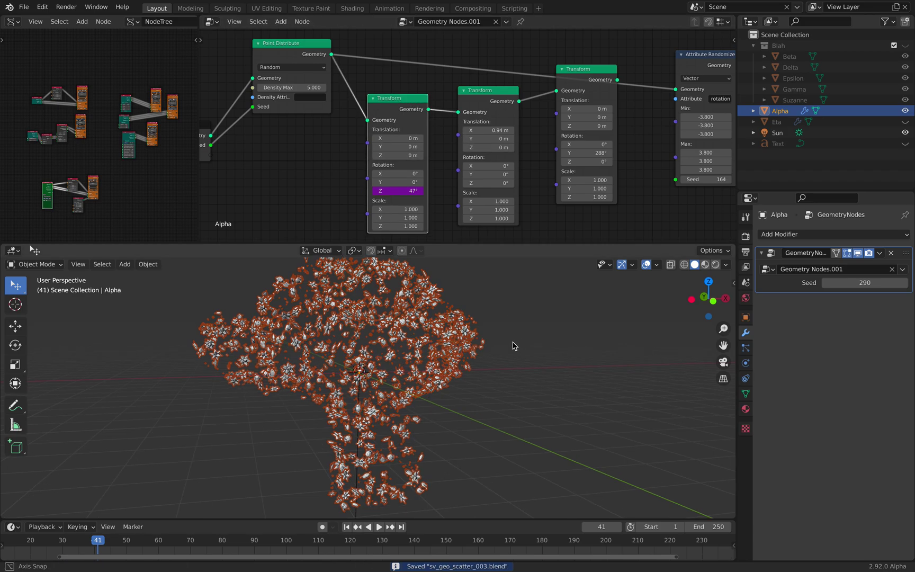
{"action": "key", "text": "space"}
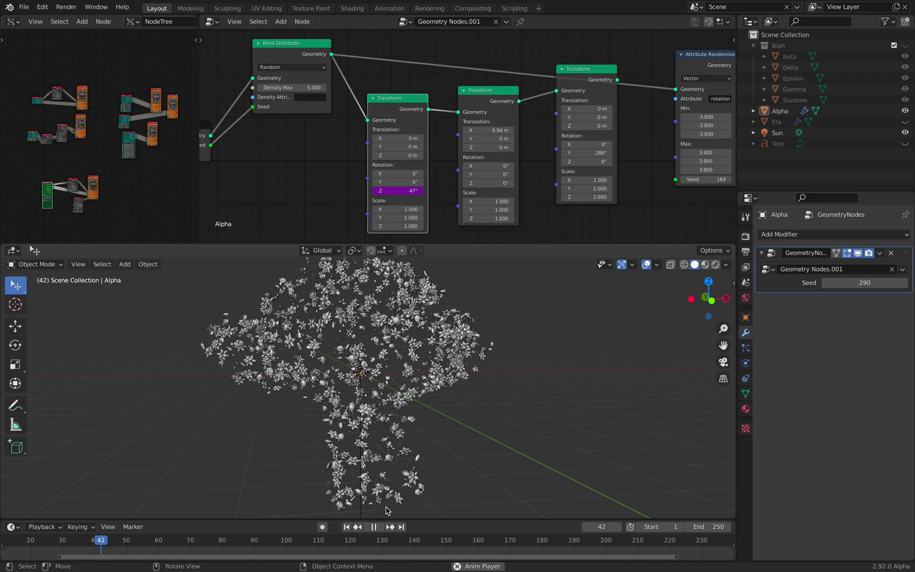
{"action": "key", "text": "space"}
- Connect the last Transform node's Geometry output to the rotation Attribute Randomize node and play the animation to frame 46
{"action": "middle_click_drag", "start_coordinate": [589, 106], "coordinate": [537, 111]}
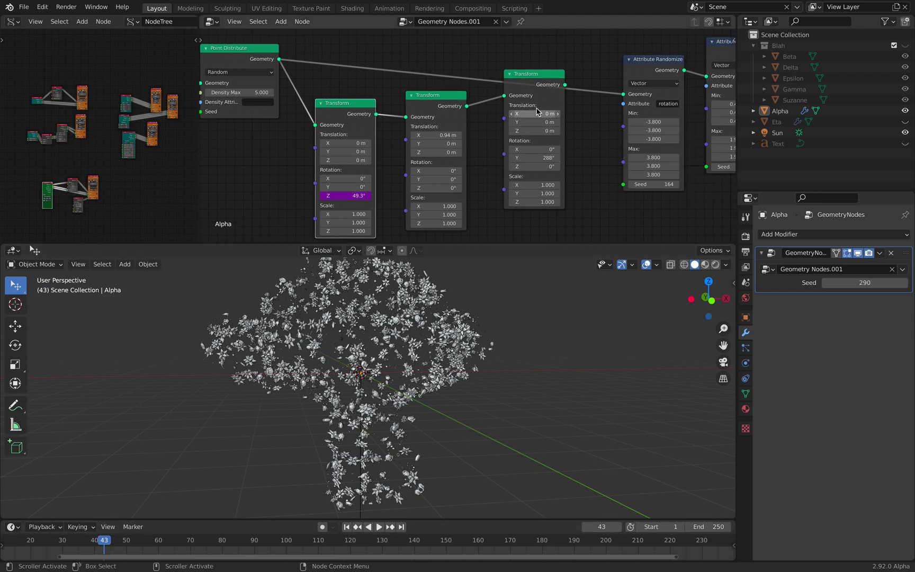
{"action": "left_click_drag", "start_coordinate": [566, 84], "coordinate": [627, 68]}
{"action": "key", "text": "space"}
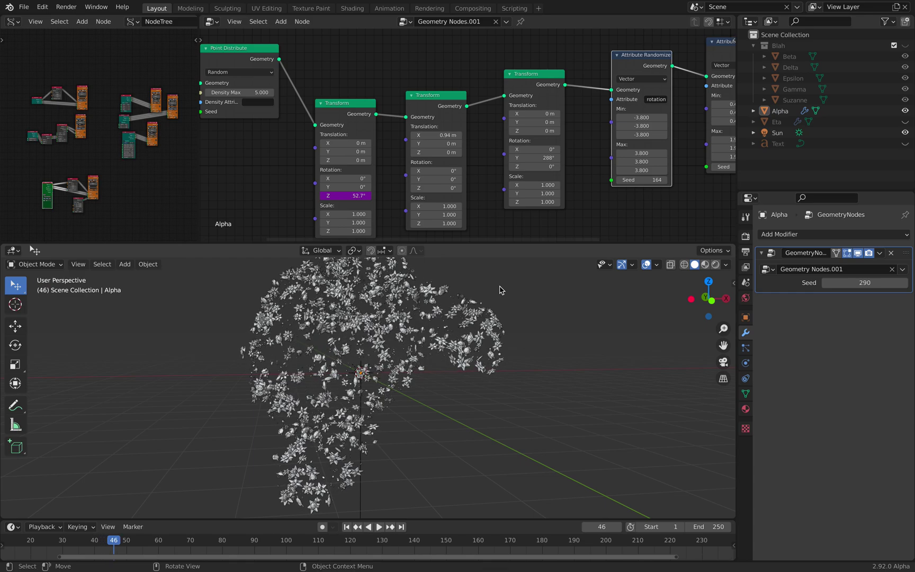
- Reconnect the Point Distribute node's Geometry output directly to the rotation Attribute Randomize node, bypassing the Transform chain
{"action": "scroll", "coordinate": [471, 159], "scroll_direction": "down", "scroll_amount": 1}
{"action": "left_click_drag", "start_coordinate": [319, 66], "coordinate": [528, 104]}
{"action": "middle_click_drag", "start_coordinate": [630, 66], "coordinate": [443, 105]}
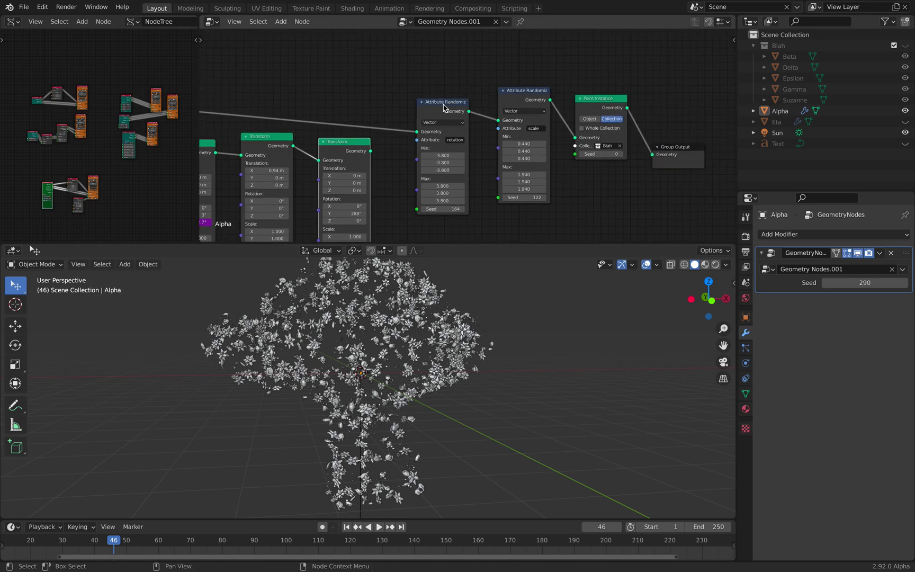
- Move both Attribute Randomize nodes slightly higher and set the Point Distribute node's Density Max to 4.8
{"action": "left_click_drag", "start_coordinate": [443, 105], "coordinate": [434, 87]}
{"action": "scroll", "coordinate": [424, 81], "scroll_direction": "up", "scroll_amount": 1}
{"action": "scroll", "coordinate": [423, 83], "scroll_direction": "up", "scroll_amount": 2}
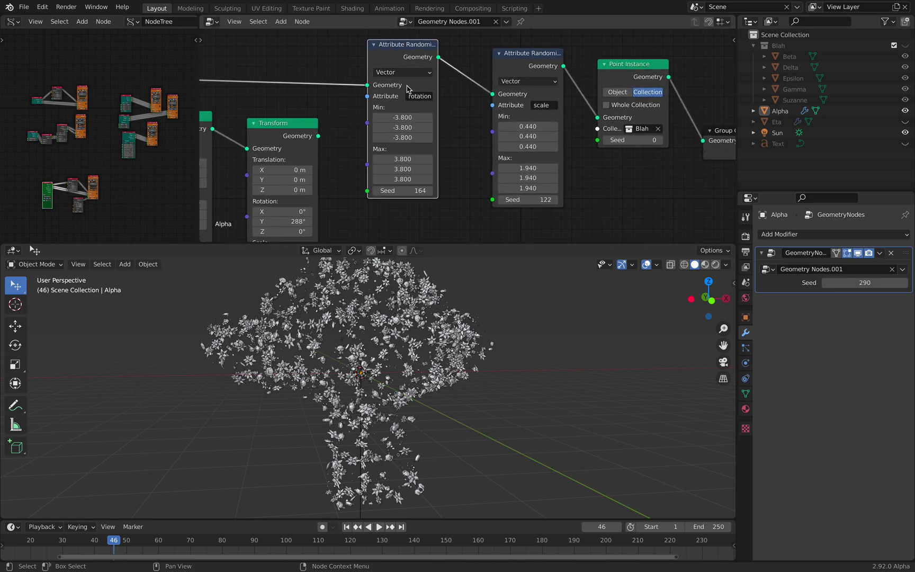
{"action": "left_click_drag", "start_coordinate": [520, 55], "coordinate": [501, 44]}
{"action": "scroll", "coordinate": [422, 99], "scroll_direction": "down", "scroll_amount": 1}
{"action": "middle_click_drag", "start_coordinate": [420, 99], "coordinate": [479, 80]}
{"action": "scroll", "coordinate": [400, 94], "scroll_direction": "down", "scroll_amount": 1}
{"action": "scroll", "coordinate": [349, 105], "scroll_direction": "up", "scroll_amount": 1}
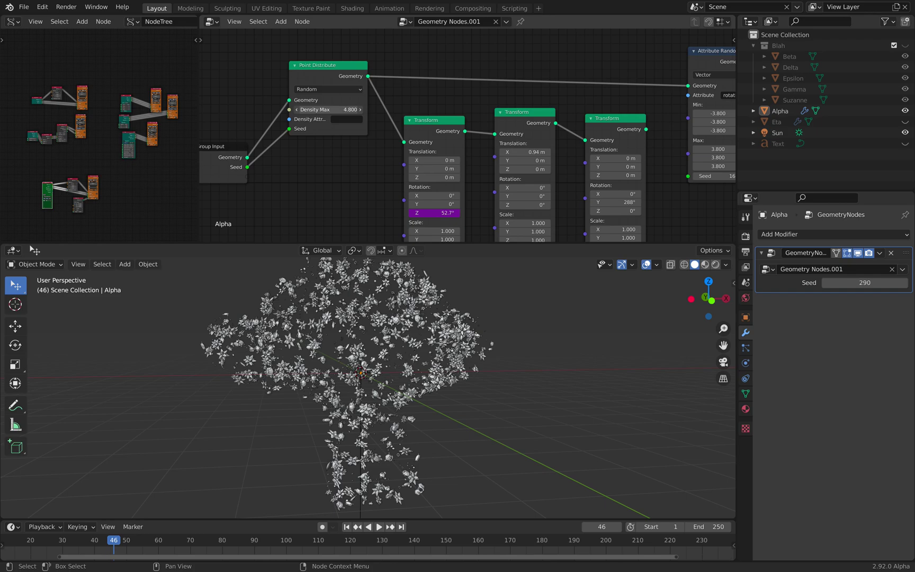
- Set Seed to 250 on the rotation Attribute Randomize node and 232 on the scale one, and select the Point Instance node
{"action": "middle_click_drag", "start_coordinate": [630, 80], "coordinate": [364, 67]}
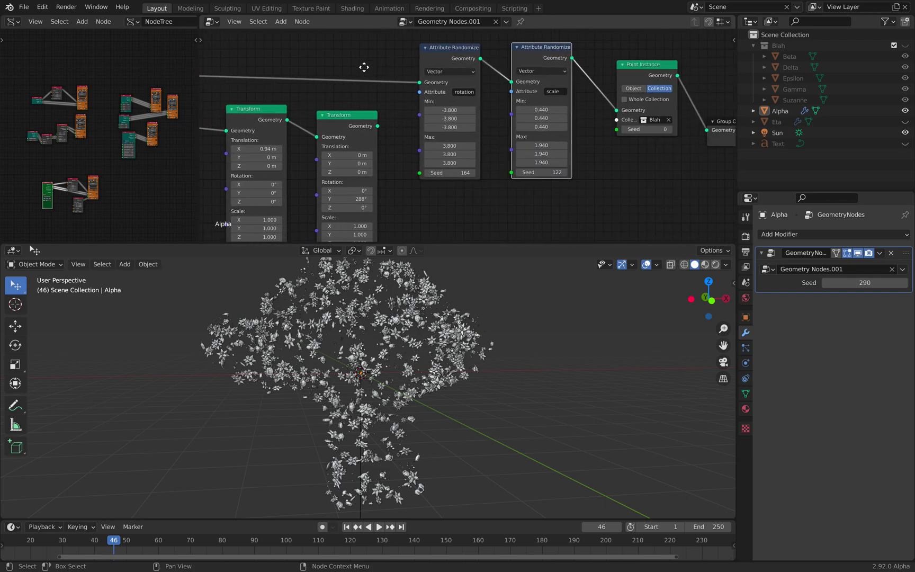
{"action": "left_click_drag", "start_coordinate": [432, 65], "coordinate": [427, 71]}
{"action": "scroll", "coordinate": [429, 87], "scroll_direction": "up", "scroll_amount": 1}
{"action": "middle_click_drag", "start_coordinate": [437, 95], "coordinate": [426, 94]}
{"action": "scroll", "coordinate": [423, 146], "scroll_direction": "up", "scroll_amount": 1}
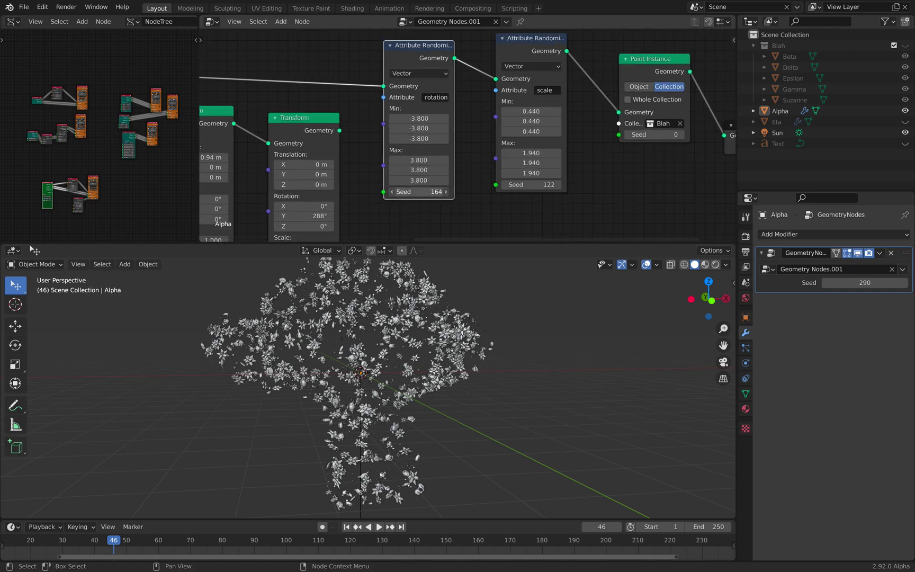
{"action": "left_click_drag", "start_coordinate": [421, 191], "coordinate": [561, 181]}
{"action": "middle_click_drag", "start_coordinate": [623, 171], "coordinate": [495, 141]}
{"action": "left_click", "coordinate": [525, 81]}
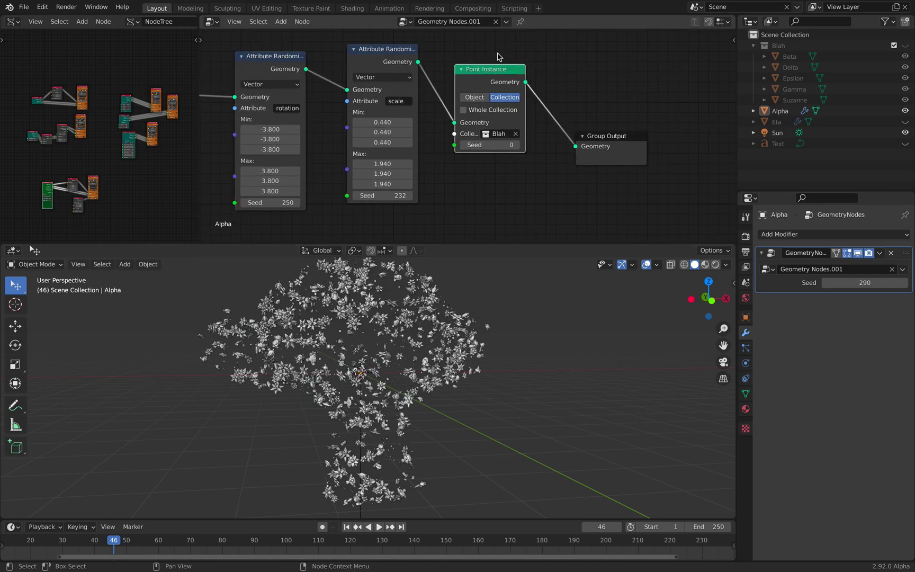
- Select the Blah collection in the outliner and widen the Sverchok NodeTree editor beside the geometry nodes editor
{"action": "scroll", "coordinate": [495, 56], "scroll_direction": "up", "scroll_amount": 2}
{"action": "scroll", "coordinate": [471, 90], "scroll_direction": "up", "scroll_amount": 1}
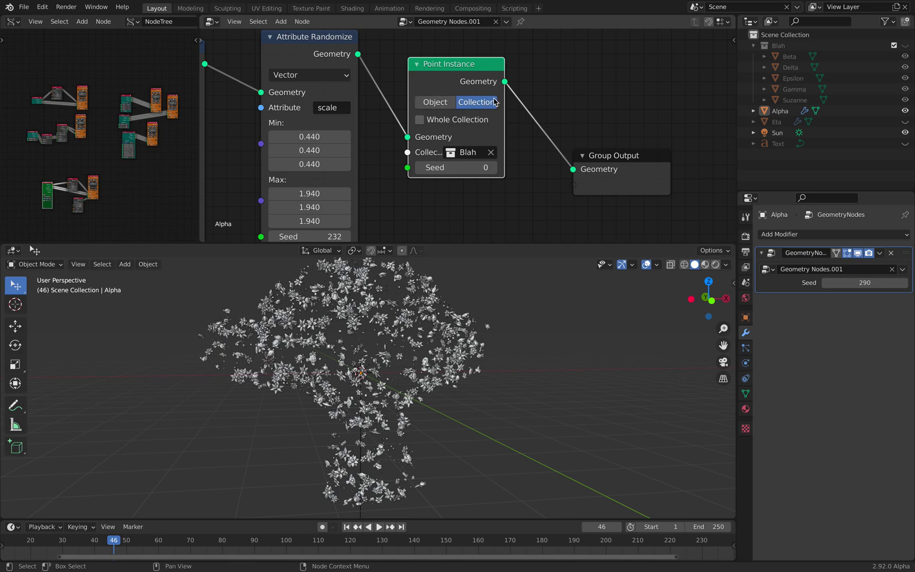
{"action": "left_click", "coordinate": [778, 45]}
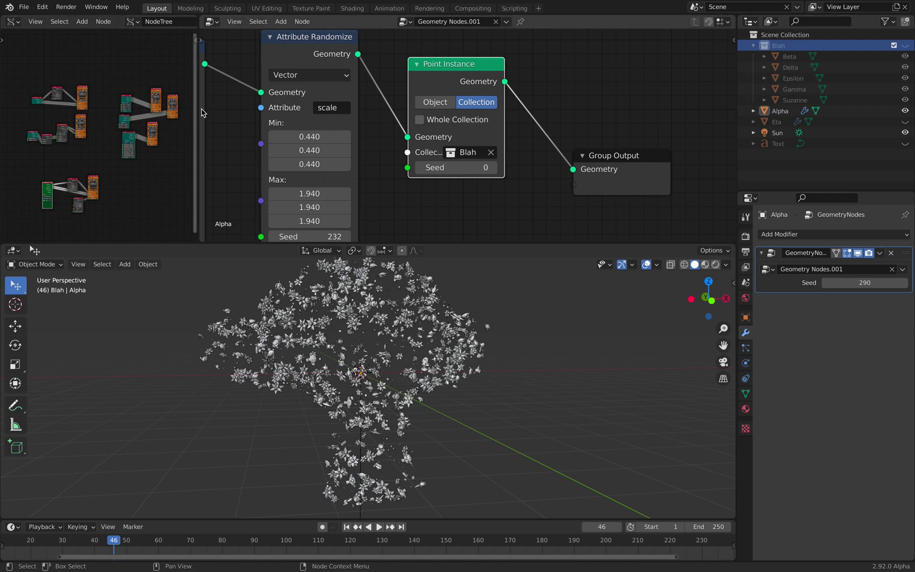
{"action": "left_click_drag", "start_coordinate": [198, 112], "coordinate": [491, 114]}
{"action": "scroll", "coordinate": [582, 121], "scroll_direction": "down", "scroll_amount": 6}
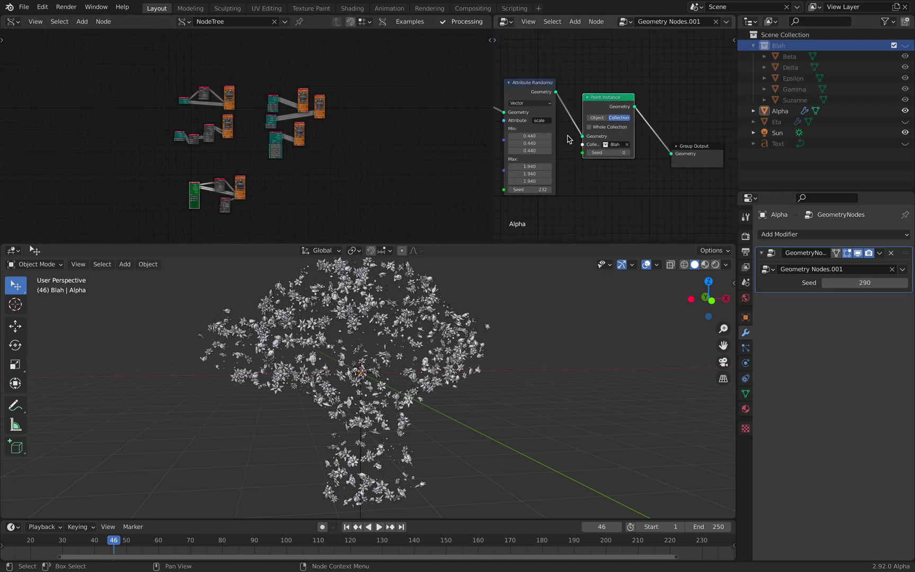
{"action": "scroll", "coordinate": [577, 100], "scroll_direction": "down", "scroll_amount": 3}
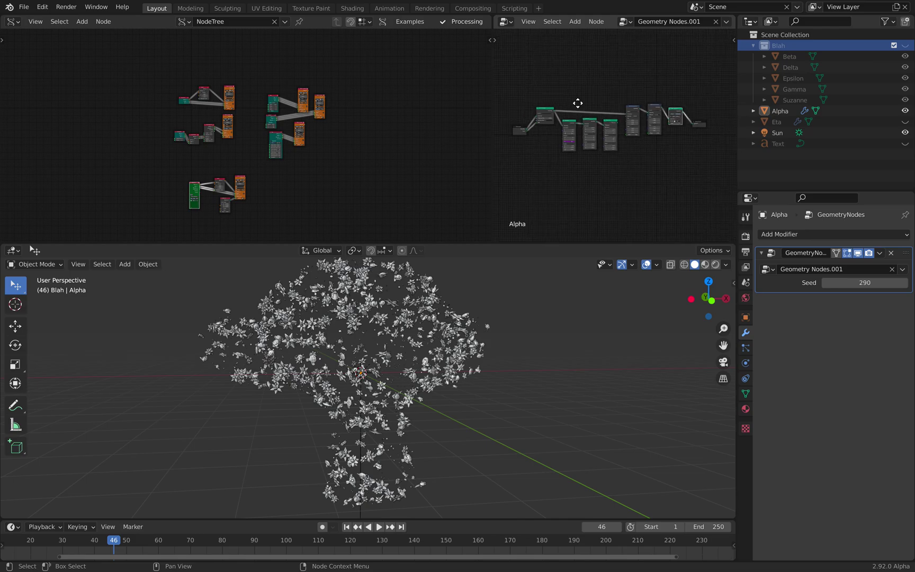
- Examine the Suzanne, Scale and Mesh viewer nodes that generate Alpha, and select the scattered Alpha object in the viewport
{"action": "middle_click_drag", "start_coordinate": [374, 339], "coordinate": [403, 330]}
{"action": "scroll", "coordinate": [404, 330], "scroll_direction": "up", "scroll_amount": 2}
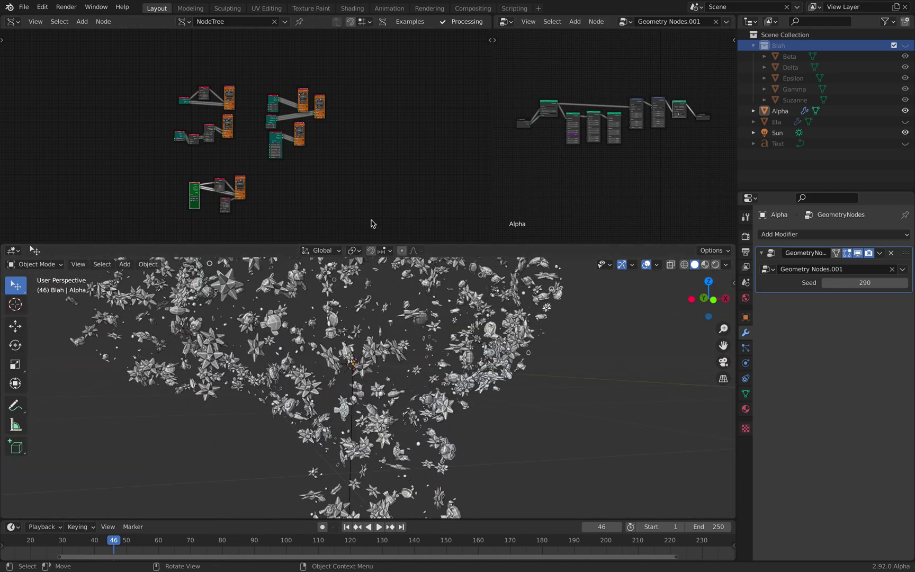
{"action": "scroll", "coordinate": [217, 153], "scroll_direction": "up", "scroll_amount": 5}
{"action": "scroll", "coordinate": [214, 150], "scroll_direction": "up", "scroll_amount": 6}
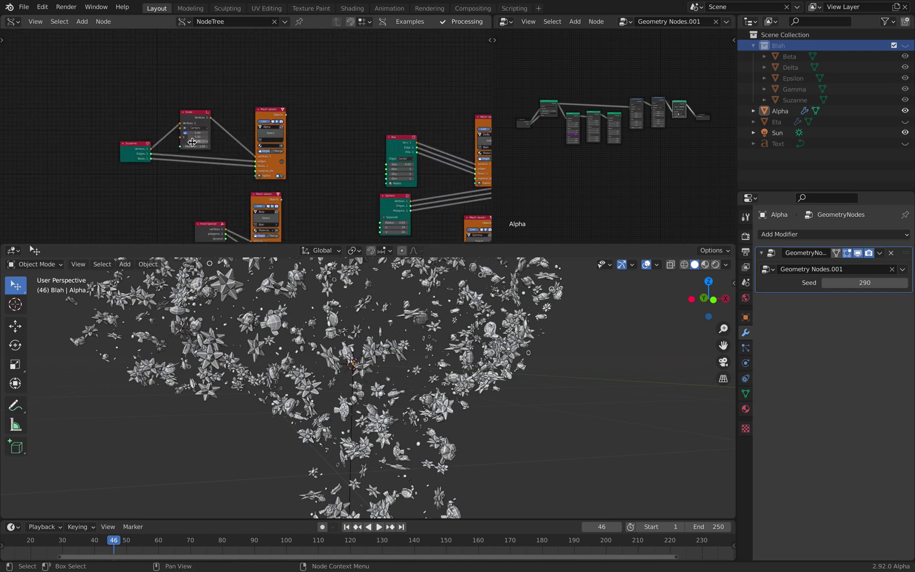
{"action": "scroll", "coordinate": [249, 125], "scroll_direction": "up", "scroll_amount": 1}
{"action": "middle_click_drag", "start_coordinate": [213, 124], "coordinate": [277, 157]}
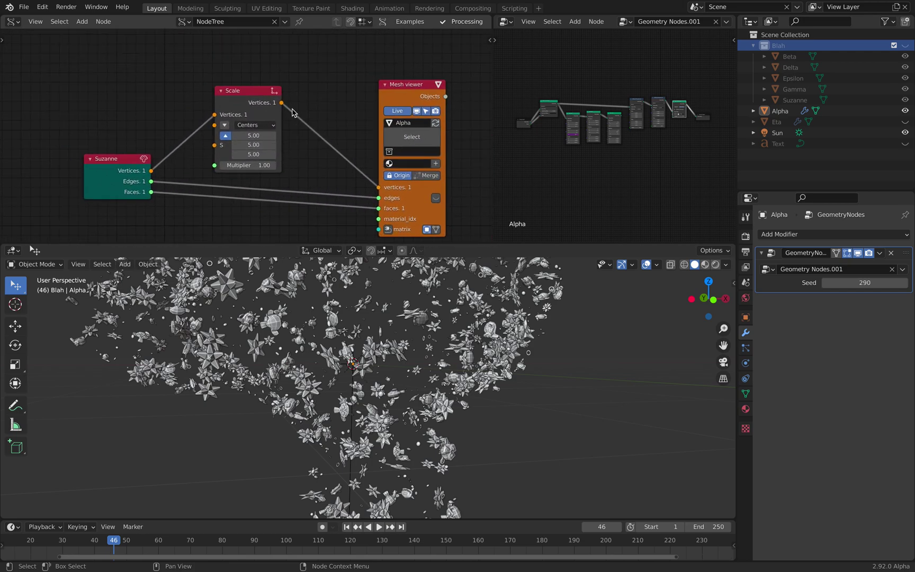
{"action": "scroll", "coordinate": [412, 305], "scroll_direction": "down", "scroll_amount": 1}
{"action": "scroll", "coordinate": [409, 303], "scroll_direction": "down", "scroll_amount": 1}
{"action": "left_click", "coordinate": [407, 300]}
{"action": "middle_click_drag", "start_coordinate": [415, 306], "coordinate": [411, 307]}
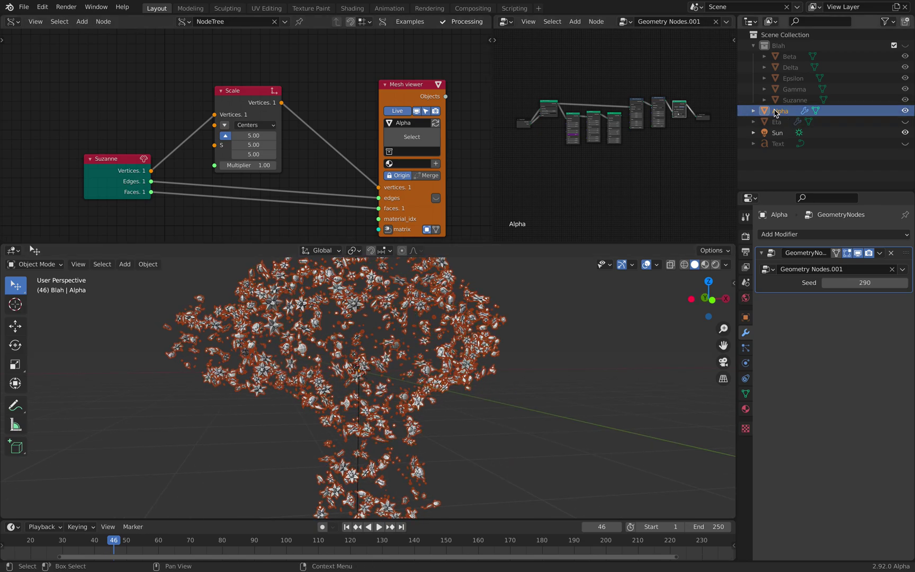
- Set all three scale factors of the Scale node in the Suzanne chain to 1
{"action": "scroll", "coordinate": [249, 137], "scroll_direction": "up", "scroll_amount": 2}
{"action": "middle_click_drag", "start_coordinate": [261, 154], "coordinate": [253, 148]}
{"action": "left_click_drag", "start_coordinate": [253, 129], "coordinate": [255, 163]}
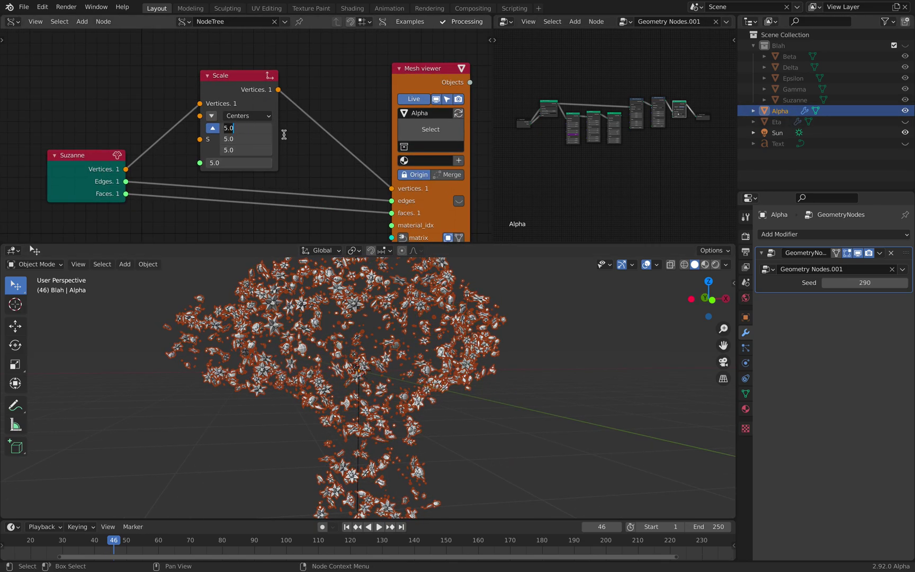
{"action": "key", "text": "Return"}
{"action": "middle_click_drag", "start_coordinate": [386, 333], "coordinate": [383, 332]}
{"action": "scroll", "coordinate": [382, 332], "scroll_direction": "up", "scroll_amount": 1}
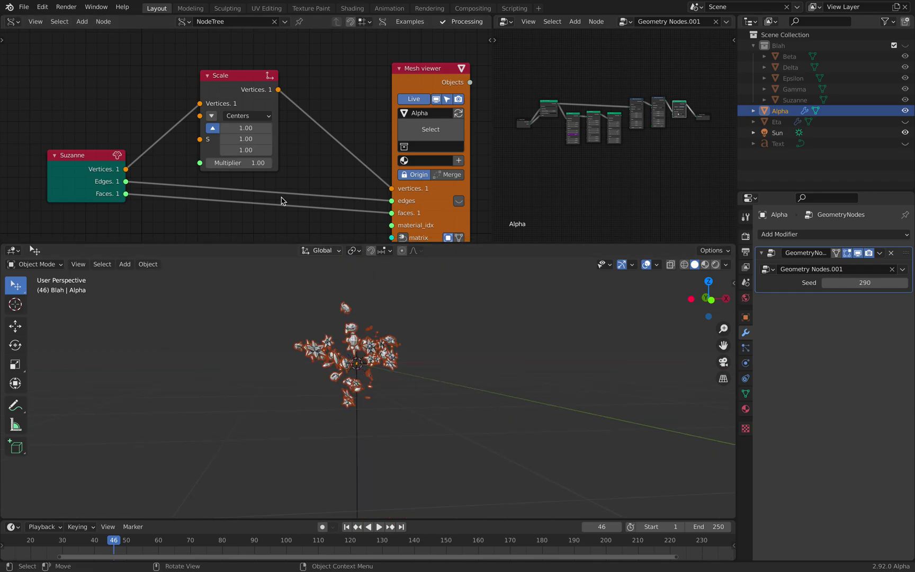
- Set all three scale factors of the Suzanne chain's Scale node to 5
{"action": "mouse_move", "coordinate": [247, 128]}
{"action": "left_mouse_down", "text": "shift"}
{"action": "mouse_move", "coordinate": [252, 150]}
{"action": "mouse_move", "coordinate": [466, 150]}
{"action": "mouse_move", "coordinate": [248, 128]}
{"action": "left_mouse_up", "text": "shift"}
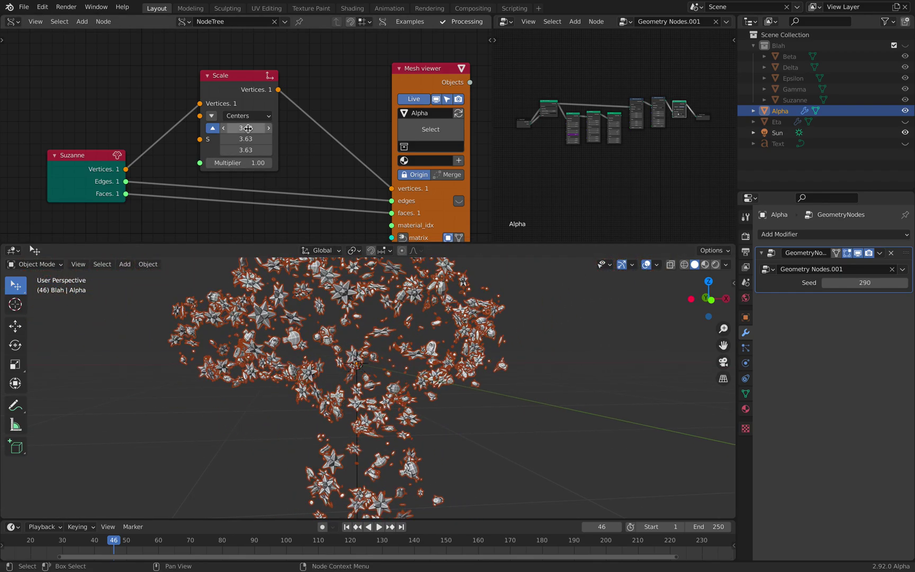
{"action": "type", "text": "5"}
{"action": "key", "text": "Return"}
{"action": "scroll", "coordinate": [326, 169], "scroll_direction": "down", "scroll_amount": 2}
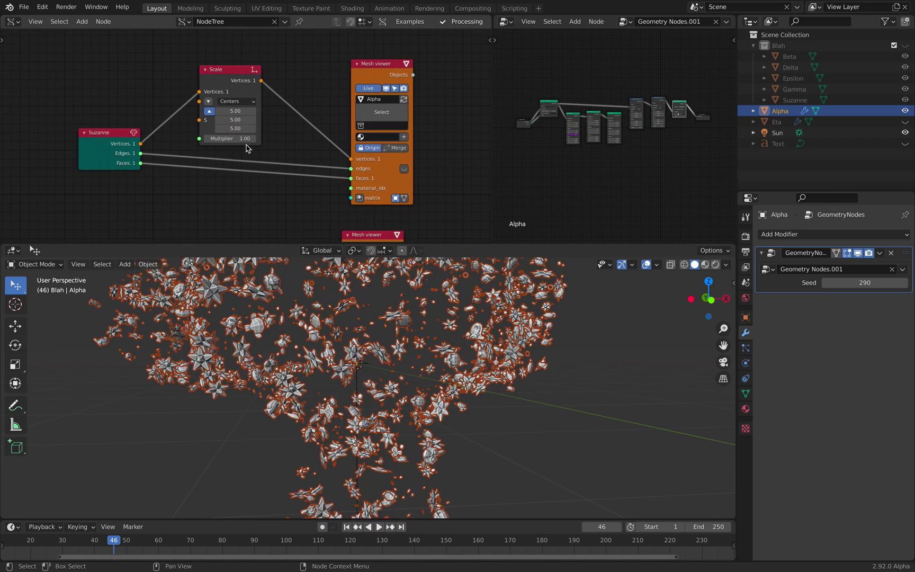
- Try lowering the Multiplier of the Suzanne chain's Scale node to 0.82
{"action": "mouse_move", "coordinate": [231, 138]}
{"action": "left_mouse_down"}
{"action": "mouse_move", "coordinate": [260, 138]}
{"action": "mouse_move", "coordinate": [196, 138]}
{"action": "mouse_move", "coordinate": [217, 138]}
{"action": "left_mouse_up"}
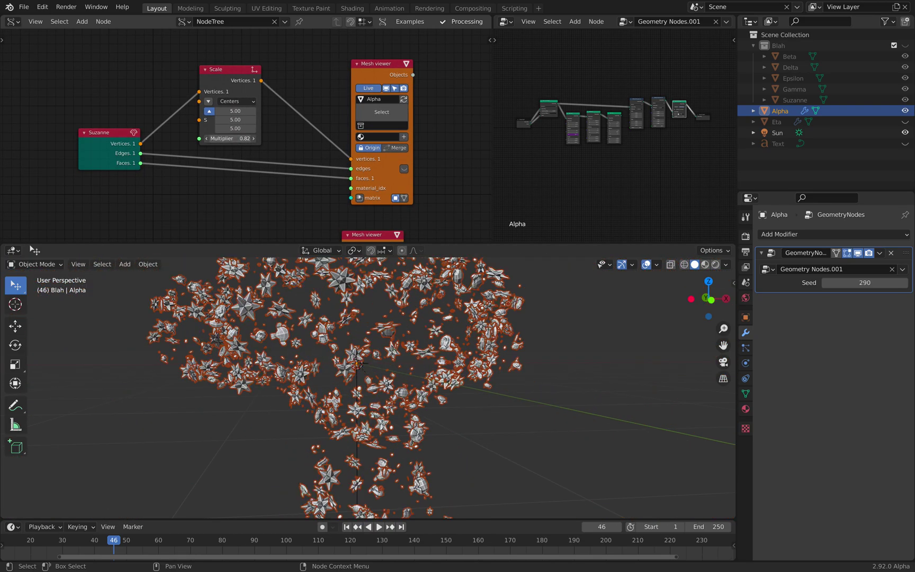
{"action": "key", "text": "Escape"}
{"action": "middle_click_drag", "start_coordinate": [283, 139], "coordinate": [272, 135]}
{"action": "scroll", "coordinate": [250, 137], "scroll_direction": "down", "scroll_amount": 3}
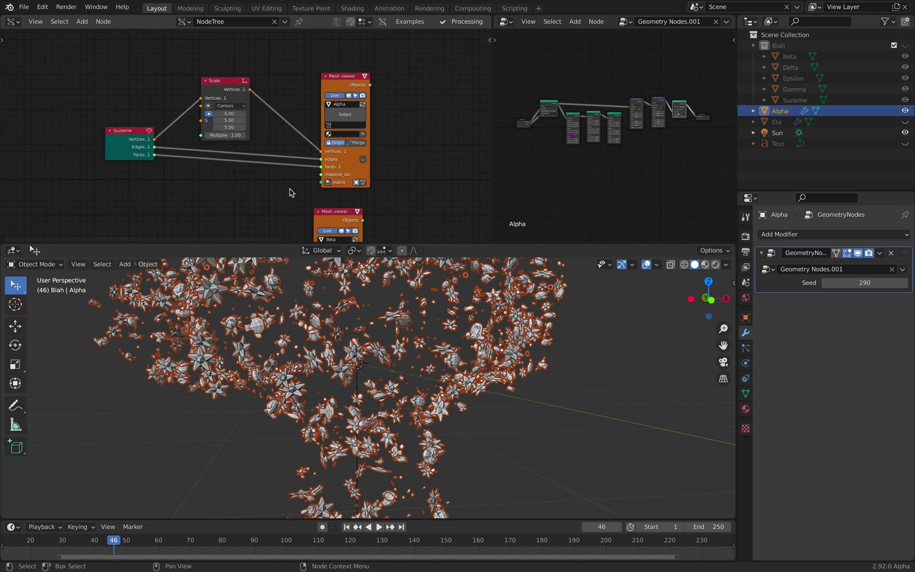
- Set the Box node's Size to 0.16 and the Sphere node's Radius to 0.10
{"action": "middle_click_drag", "start_coordinate": [290, 192], "coordinate": [249, 95]}
{"action": "scroll", "coordinate": [265, 124], "scroll_direction": "down", "scroll_amount": 4}
{"action": "scroll", "coordinate": [275, 139], "scroll_direction": "down", "scroll_amount": 7}
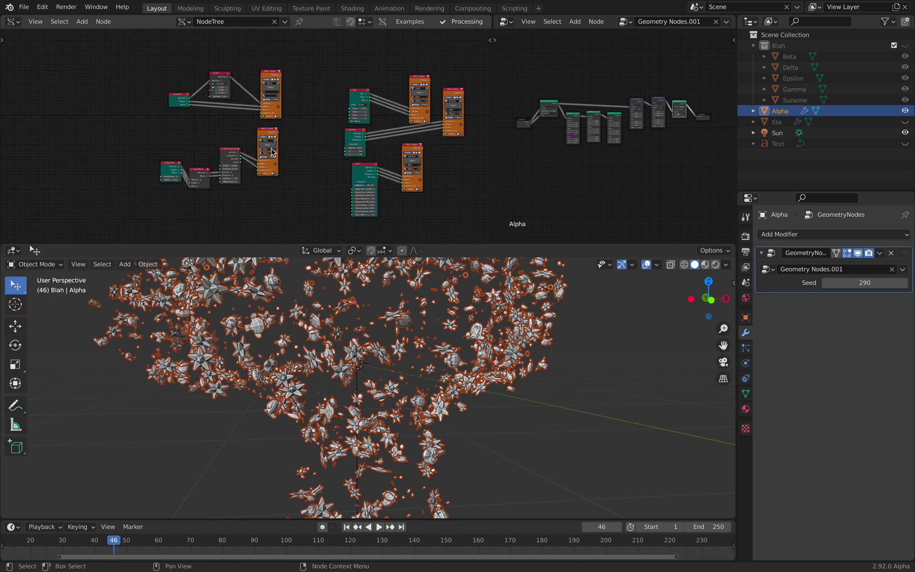
{"action": "middle_click_drag", "start_coordinate": [284, 145], "coordinate": [300, 172]}
{"action": "scroll", "coordinate": [213, 138], "scroll_direction": "up", "scroll_amount": 2}
{"action": "scroll", "coordinate": [201, 126], "scroll_direction": "up", "scroll_amount": 4}
{"action": "scroll", "coordinate": [247, 130], "scroll_direction": "up", "scroll_amount": 7}
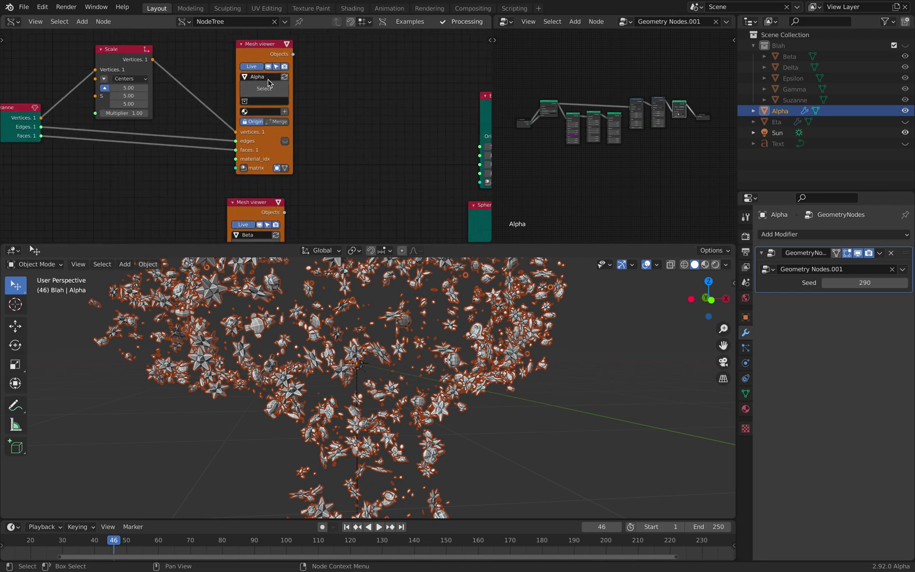
{"action": "middle_click_drag", "start_coordinate": [406, 116], "coordinate": [46, 78]}
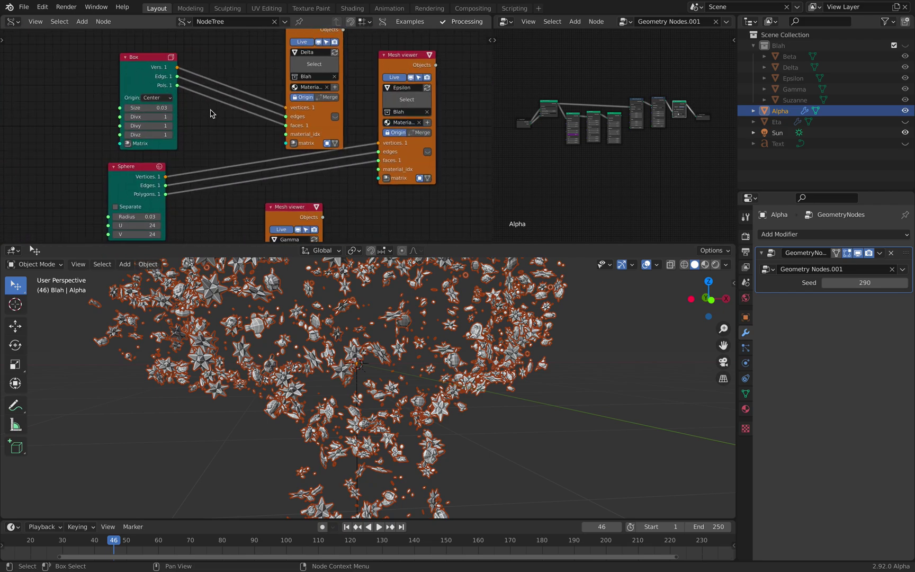
{"action": "left_click_drag", "start_coordinate": [151, 108], "coordinate": [159, 107]}
{"action": "middle_click_drag", "start_coordinate": [159, 199], "coordinate": [169, 145]}
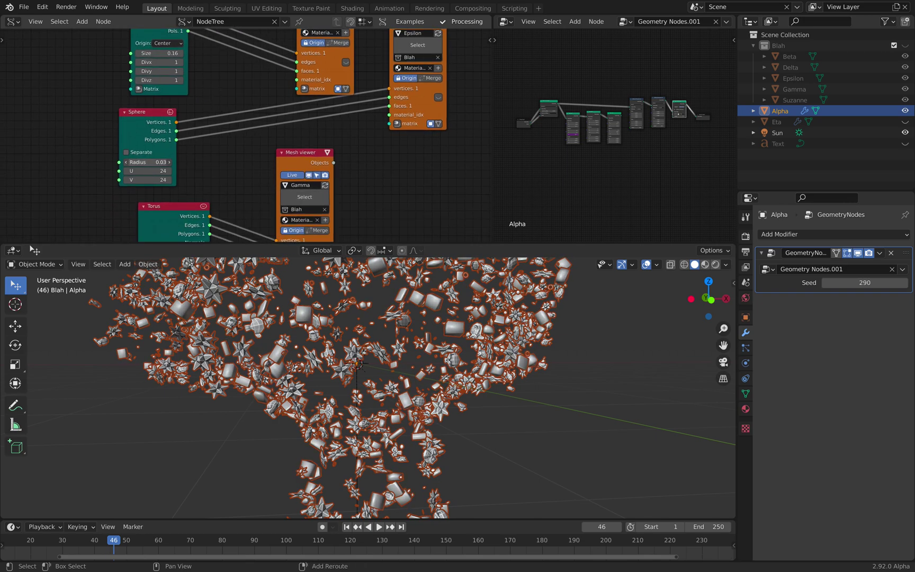
{"action": "left_click_drag", "start_coordinate": [149, 162], "coordinate": [195, 165]}
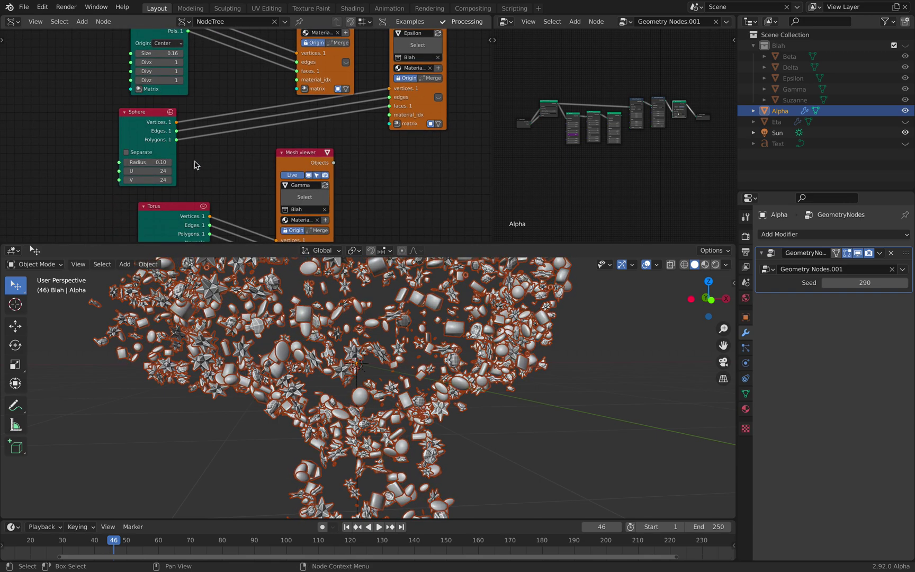
- Enlarge the Torus node's ring to a Major Radius of 0.046 m and save the file
{"action": "scroll", "coordinate": [188, 150], "scroll_direction": "down", "scroll_amount": 4, "text": "shift"}
{"action": "middle_click_drag", "start_coordinate": [182, 191], "coordinate": [178, 162]}
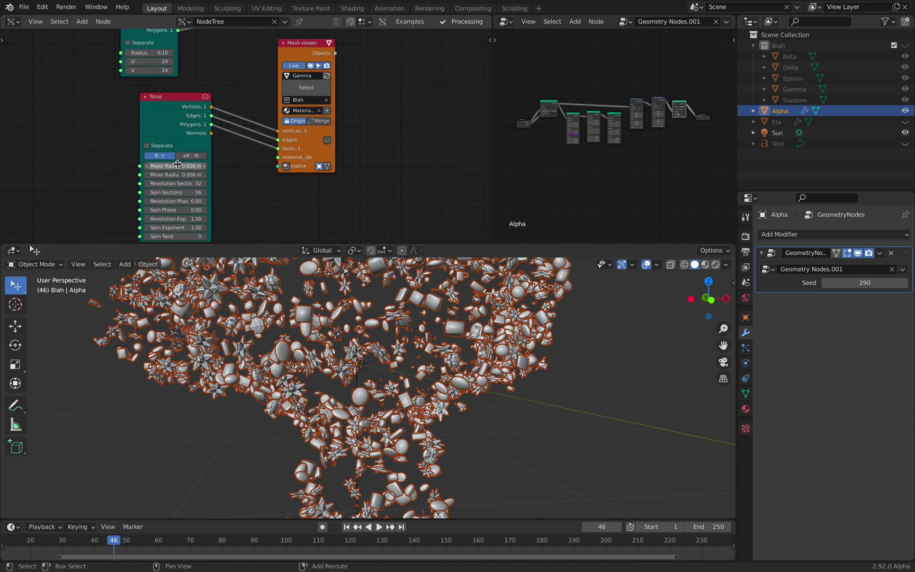
{"action": "left_click_drag", "start_coordinate": [172, 174], "coordinate": [182, 174]}
{"action": "middle_click_drag", "start_coordinate": [300, 177], "coordinate": [269, 253]}
{"action": "key", "text": "ctrl+s"}
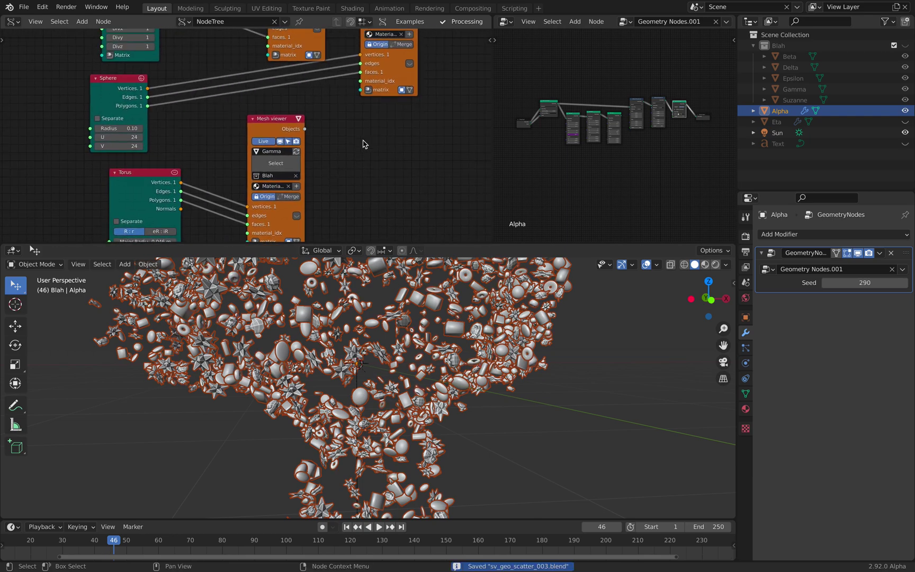
- Examine the Objects In, Scale, Matrix In and Mesh viewer chain that turns the Text object into Eta
{"action": "middle_click_drag", "start_coordinate": [424, 97], "coordinate": [388, 186]}
{"action": "scroll", "coordinate": [388, 186], "scroll_direction": "down", "scroll_amount": 8}
{"action": "middle_click_drag", "start_coordinate": [370, 142], "coordinate": [374, 97]}
{"action": "middle_click_drag", "start_coordinate": [294, 192], "coordinate": [397, 86]}
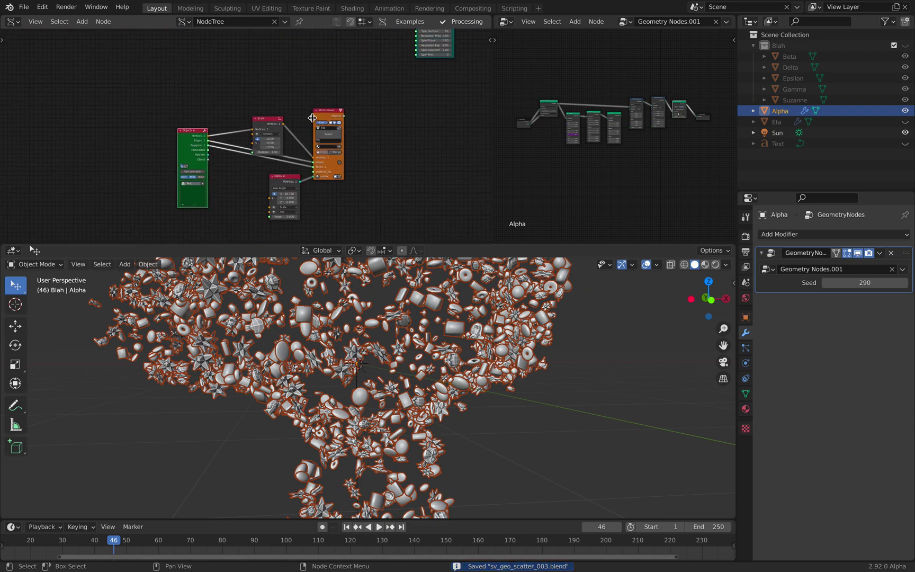
{"action": "scroll", "coordinate": [312, 118], "scroll_direction": "up", "scroll_amount": 3}
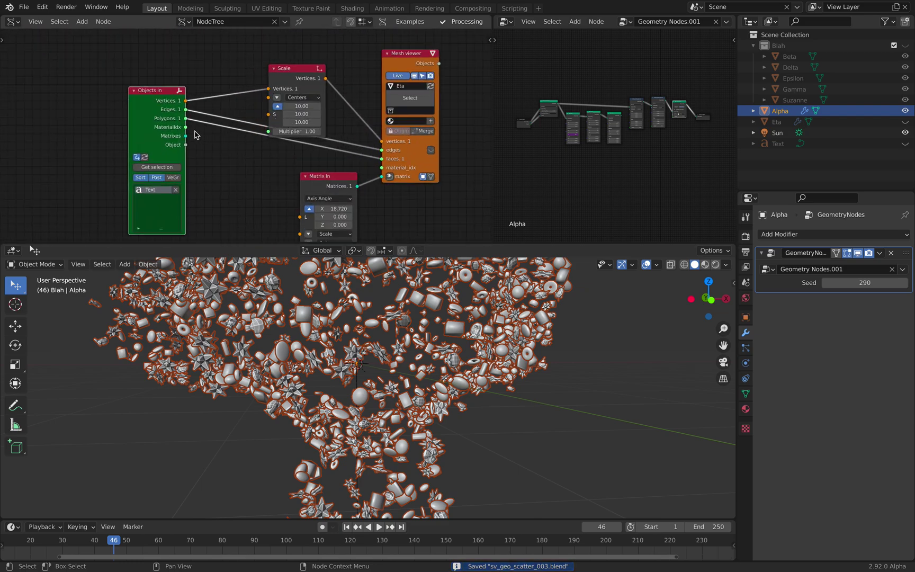
{"action": "scroll", "coordinate": [225, 151], "scroll_direction": "down", "scroll_amount": 3}
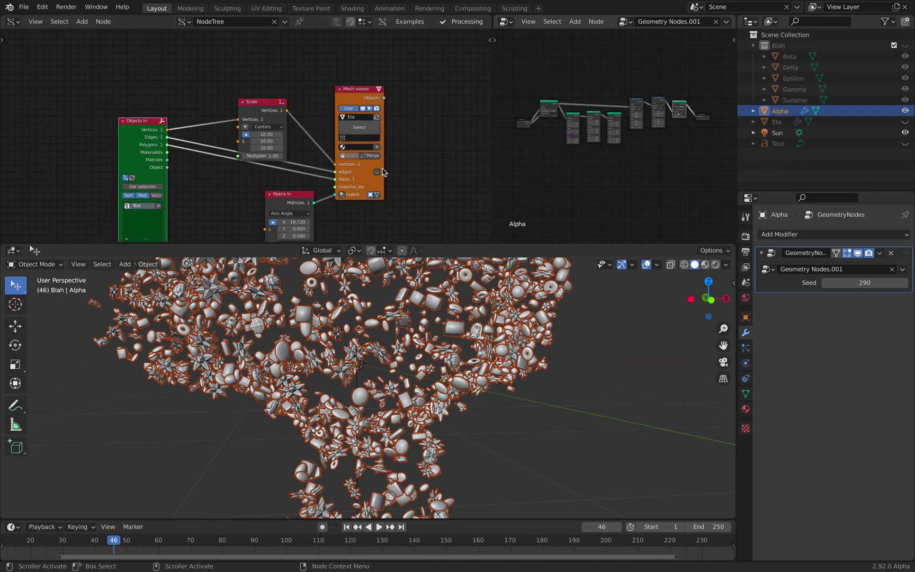
{"action": "middle_click_drag", "start_coordinate": [304, 142], "coordinate": [259, 153]}
{"action": "mouse_move", "coordinate": [270, 338]}
{"action": "middle_mouse_down"}
{"action": "mouse_move", "coordinate": [286, 321]}
{"action": "mouse_move", "coordinate": [284, 333]}
{"action": "middle_mouse_up"}
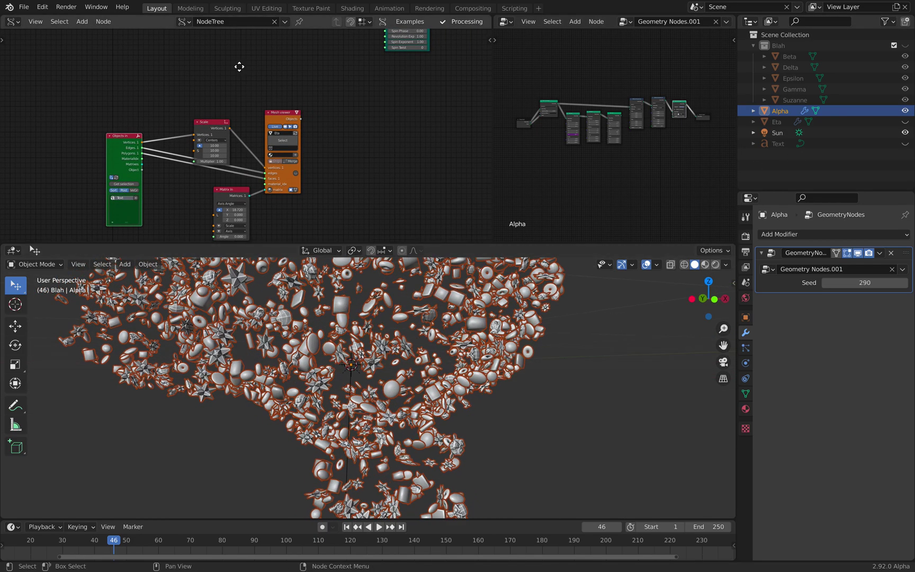
- Select the Suzanne object in the outliner and set the IcoSphere node's Radius to 0.16
{"action": "middle_click_drag", "start_coordinate": [239, 65], "coordinate": [250, 219]}
{"action": "scroll", "coordinate": [231, 169], "scroll_direction": "up", "scroll_amount": 2}
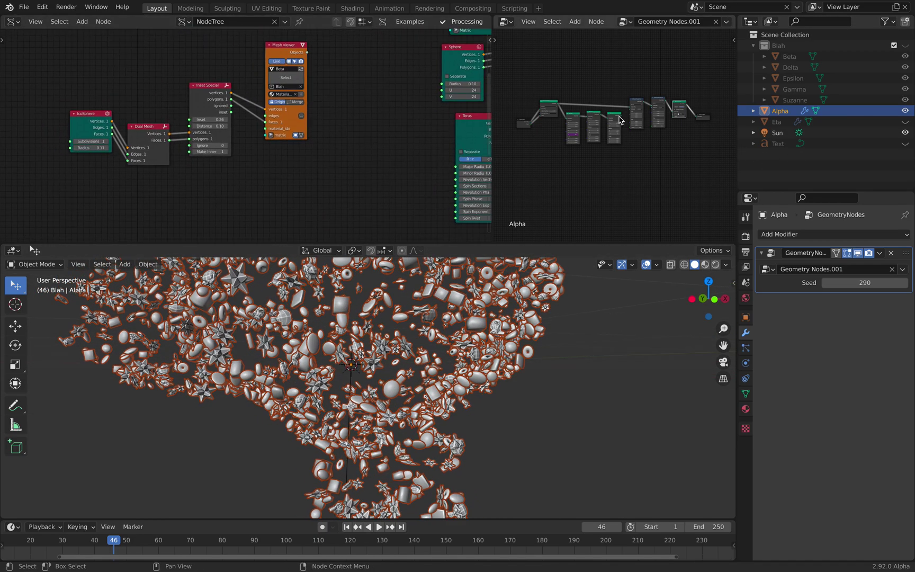
{"action": "left_click", "coordinate": [784, 102]}
{"action": "scroll", "coordinate": [253, 159], "scroll_direction": "down", "scroll_amount": 3}
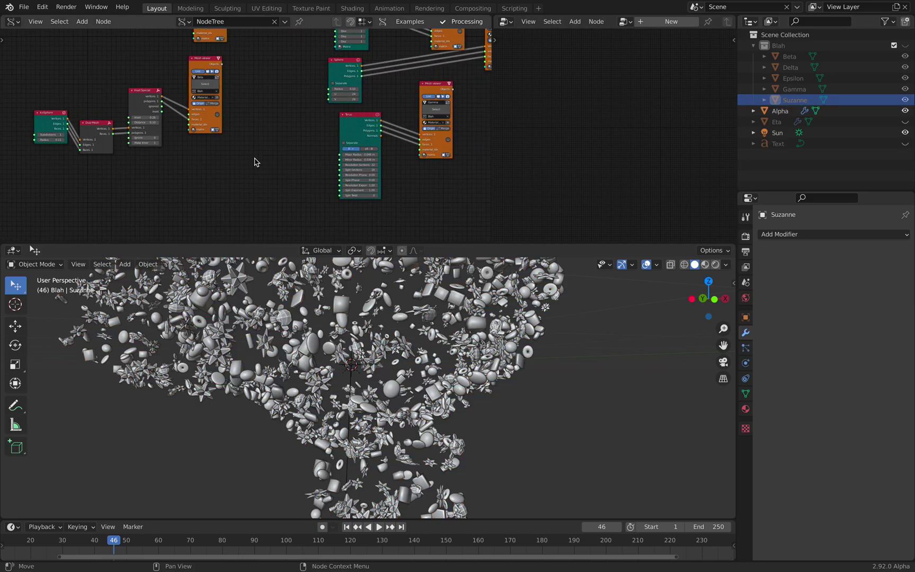
{"action": "middle_click_drag", "start_coordinate": [295, 178], "coordinate": [282, 162]}
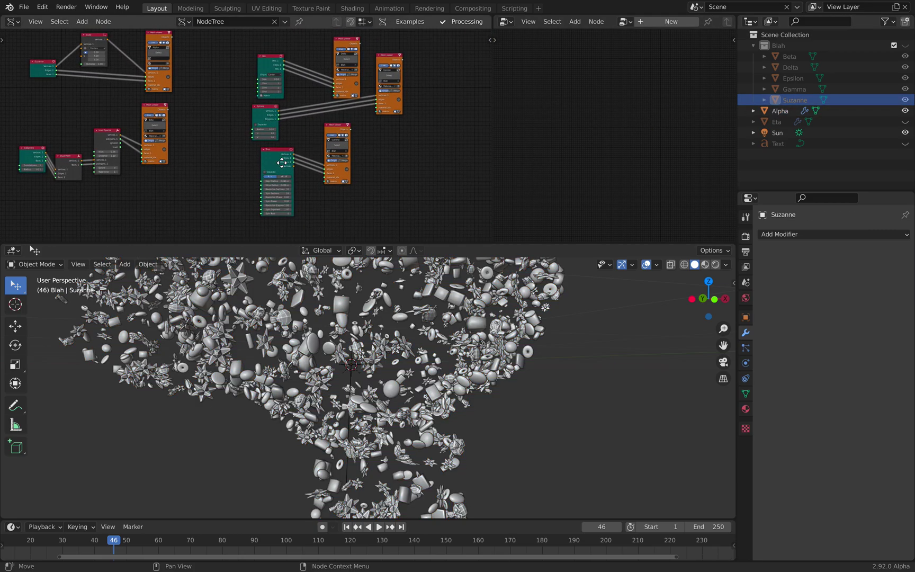
{"action": "scroll", "coordinate": [186, 159], "scroll_direction": "up", "scroll_amount": 4}
{"action": "middle_click_drag", "start_coordinate": [145, 143], "coordinate": [346, 127]}
{"action": "scroll", "coordinate": [347, 127], "scroll_direction": "up", "scroll_amount": 6}
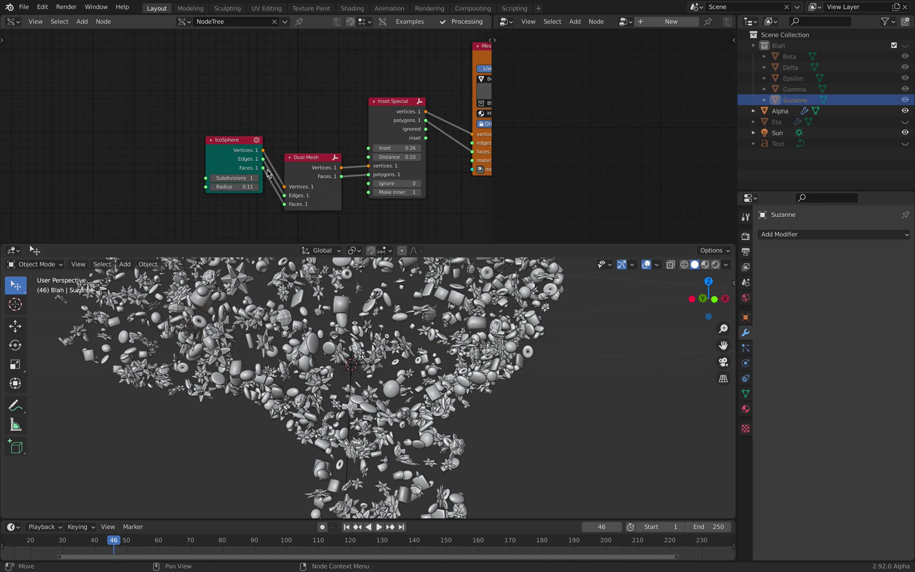
{"action": "scroll", "coordinate": [267, 173], "scroll_direction": "up", "scroll_amount": 1}
{"action": "scroll", "coordinate": [329, 335], "scroll_direction": "up", "scroll_amount": 3}
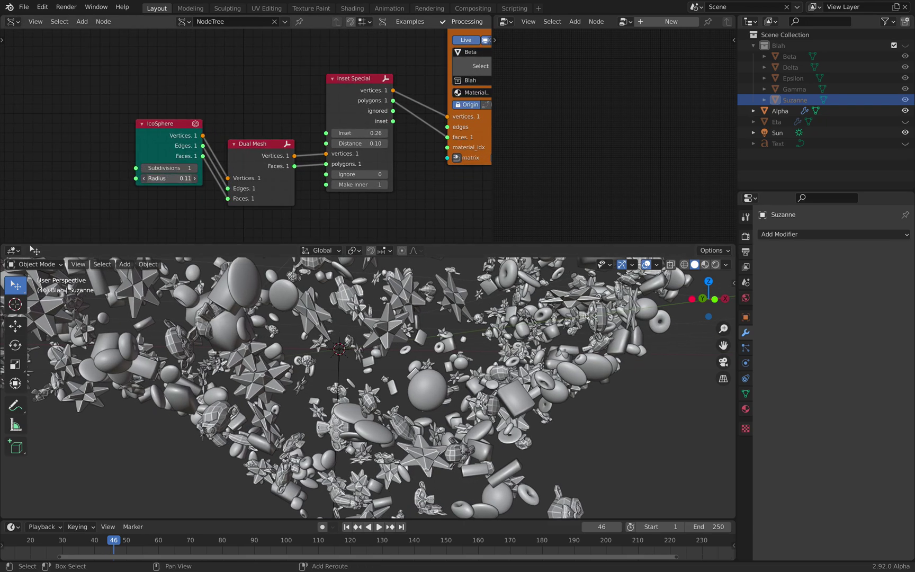
{"action": "mouse_move", "coordinate": [168, 178]}
{"action": "left_mouse_down"}
{"action": "mouse_move", "coordinate": [177, 178]}
{"action": "mouse_move", "coordinate": [166, 181]}
{"action": "left_mouse_up"}
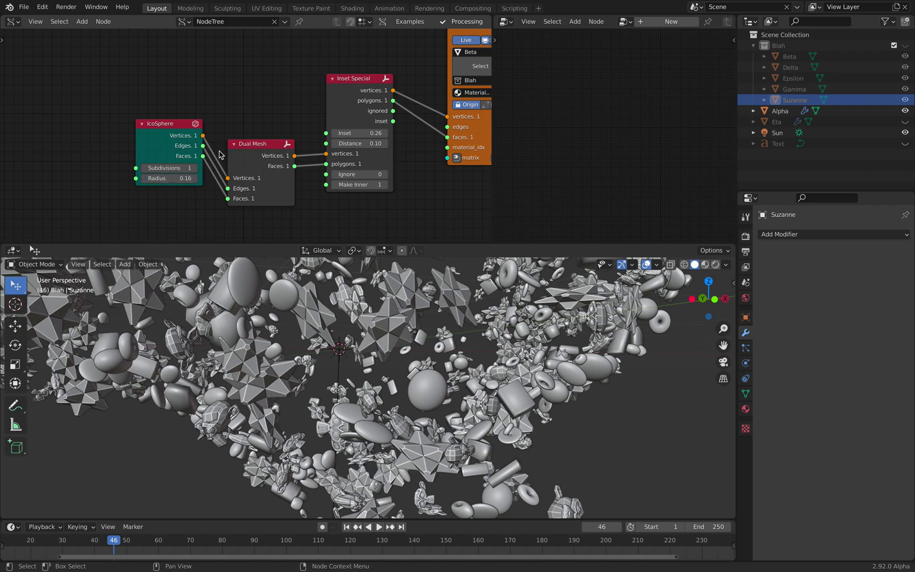
- Rearrange the IcoSphere, Dual Mesh and Inset Special nodes into a tidy row ahead of the Beta Mesh viewer
{"action": "middle_click_drag", "start_coordinate": [219, 151], "coordinate": [216, 149]}
{"action": "left_click_drag", "start_coordinate": [166, 130], "coordinate": [147, 104]}
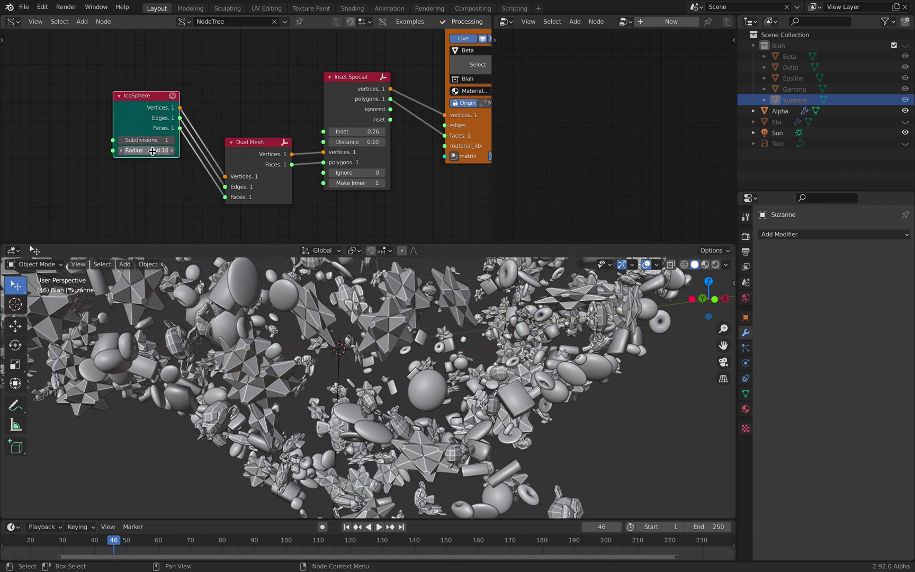
{"action": "left_click_drag", "start_coordinate": [246, 144], "coordinate": [227, 99]}
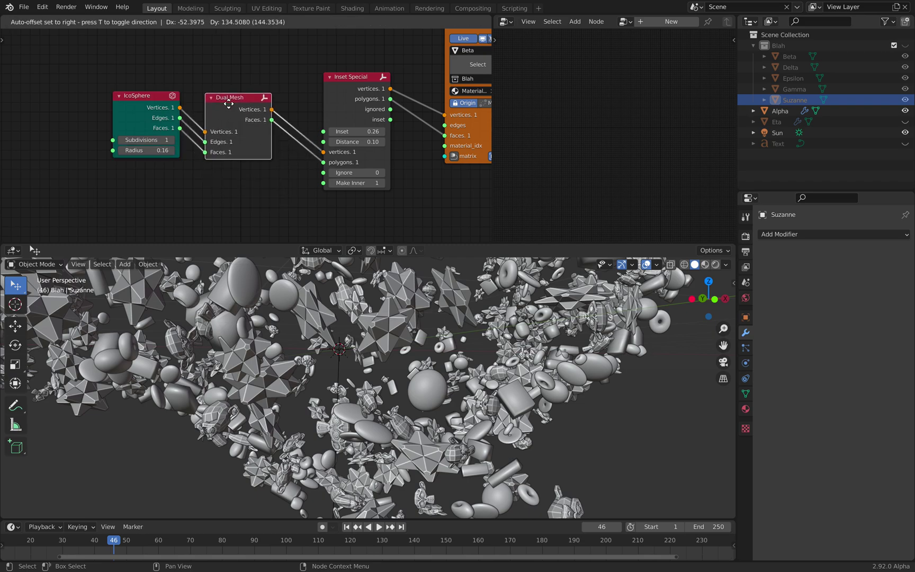
{"action": "left_click_drag", "start_coordinate": [372, 89], "coordinate": [356, 84]}
- Set the Inset Special node's Inset to 0.38
{"action": "middle_click_drag", "start_coordinate": [350, 149], "coordinate": [314, 150]}
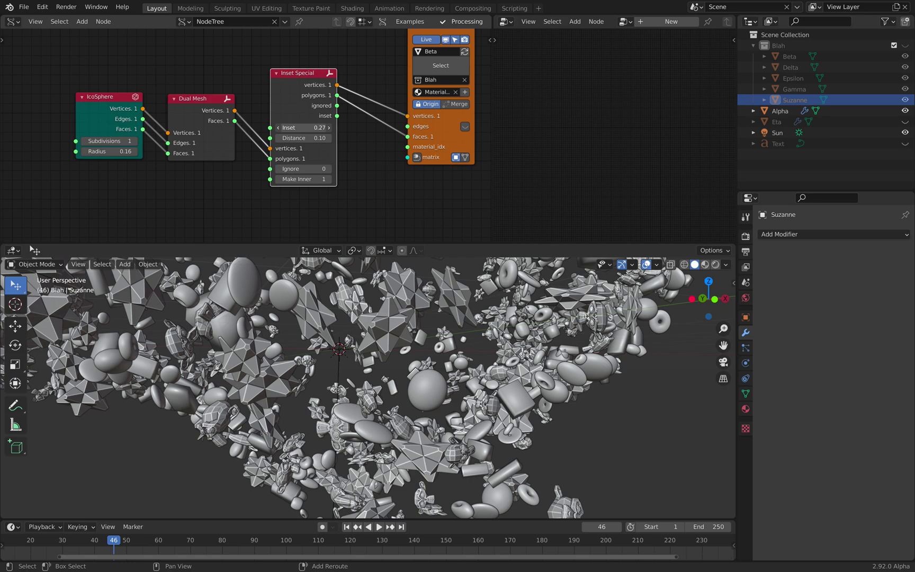
{"action": "left_click_drag", "start_coordinate": [304, 127], "coordinate": [318, 127]}
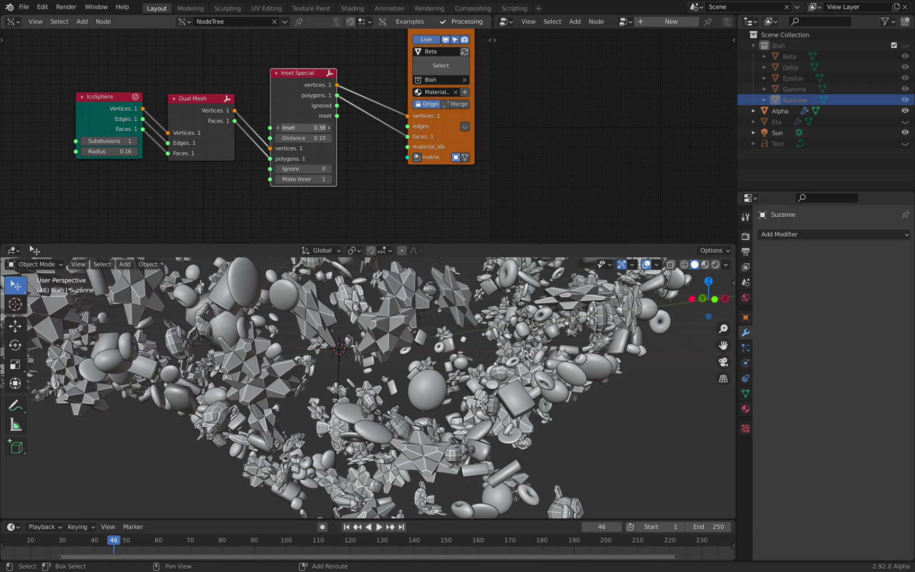
- Set the Inset Special node's Inset to 0.31 and Distance to 0.24, and select the scattered Alpha object
{"action": "left_click_drag", "start_coordinate": [317, 127], "coordinate": [394, 283]}
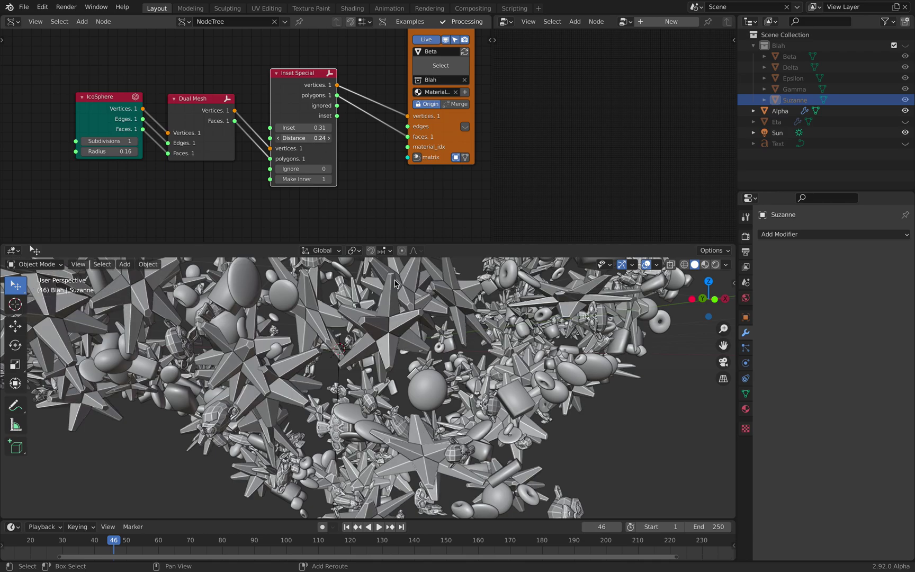
{"action": "scroll", "coordinate": [441, 330], "scroll_direction": "down", "scroll_amount": 8}
{"action": "middle_click_drag", "start_coordinate": [441, 330], "coordinate": [418, 334]}
{"action": "left_click", "coordinate": [442, 339]}
{"action": "middle_click_drag", "start_coordinate": [476, 347], "coordinate": [458, 349]}
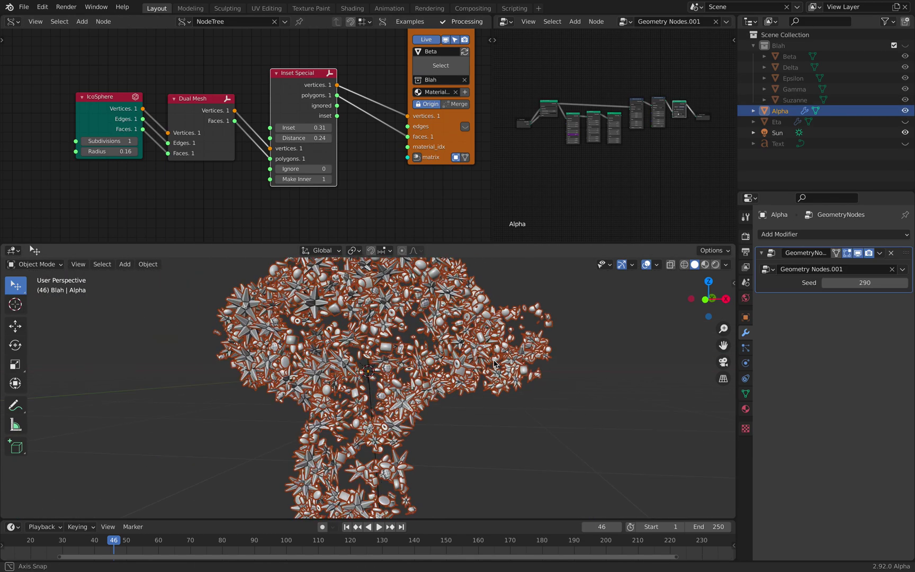
- Set the Inset Special node's Distance to 0.10 and save the file
{"action": "scroll", "coordinate": [513, 361], "scroll_direction": "down", "scroll_amount": 3}
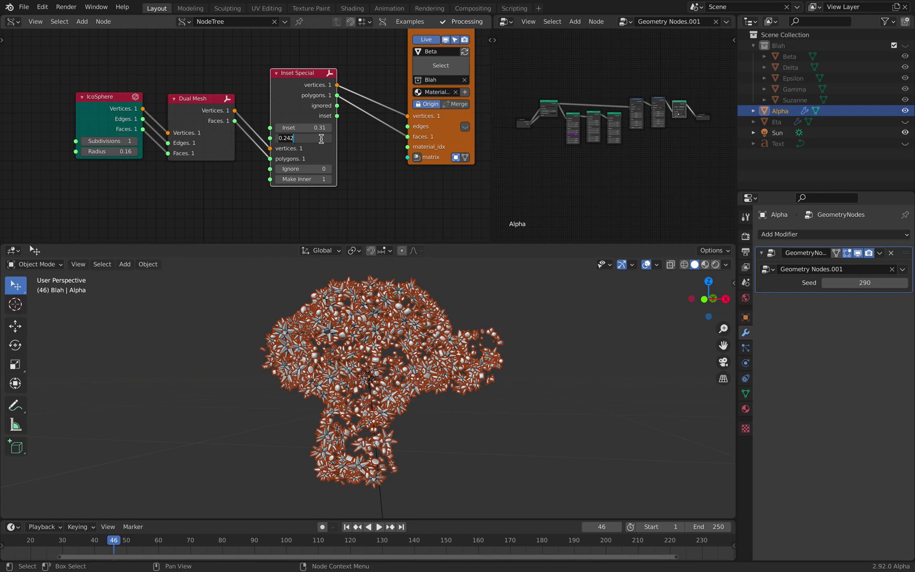
{"action": "key", "text": "Return"}
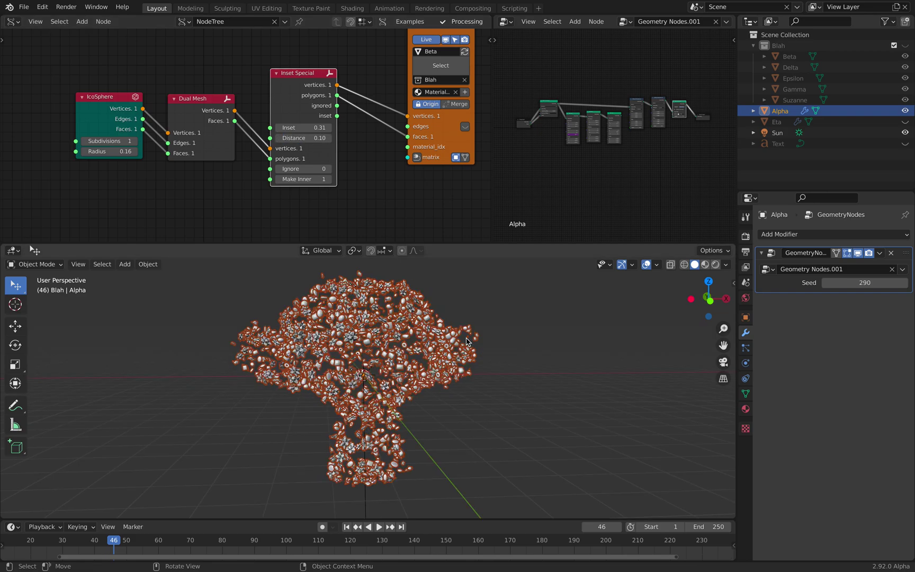
{"action": "middle_click_drag", "start_coordinate": [410, 312], "coordinate": [450, 307]}
{"action": "key", "text": "ctrl+s"}
{"action": "middle_click_drag", "start_coordinate": [450, 307], "coordinate": [444, 309]}
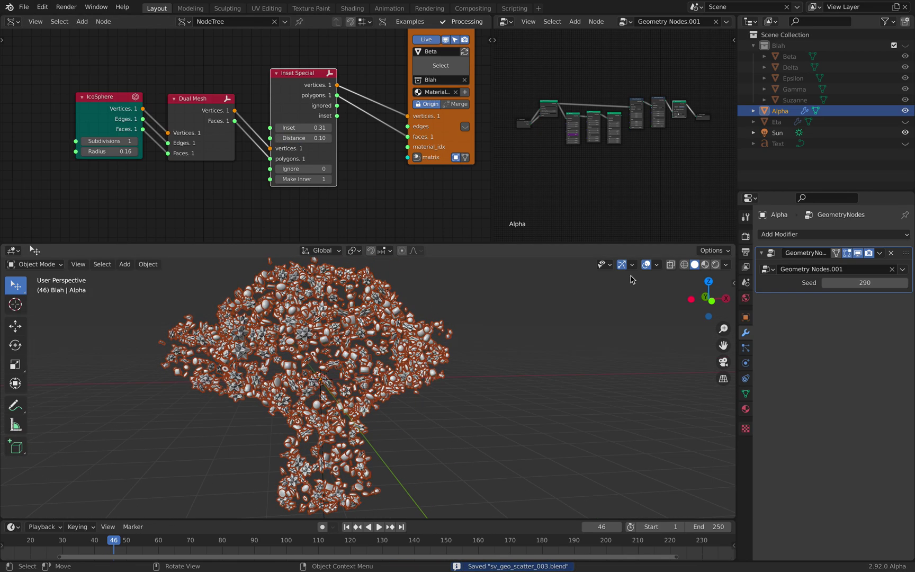
- Add a cone mesh and take it out of the Blah collection into the Scene Collection
{"action": "middle_click_drag", "start_coordinate": [569, 373], "coordinate": [559, 355]}
{"action": "middle_click_drag", "start_coordinate": [504, 358], "coordinate": [479, 361], "text": "shift"}
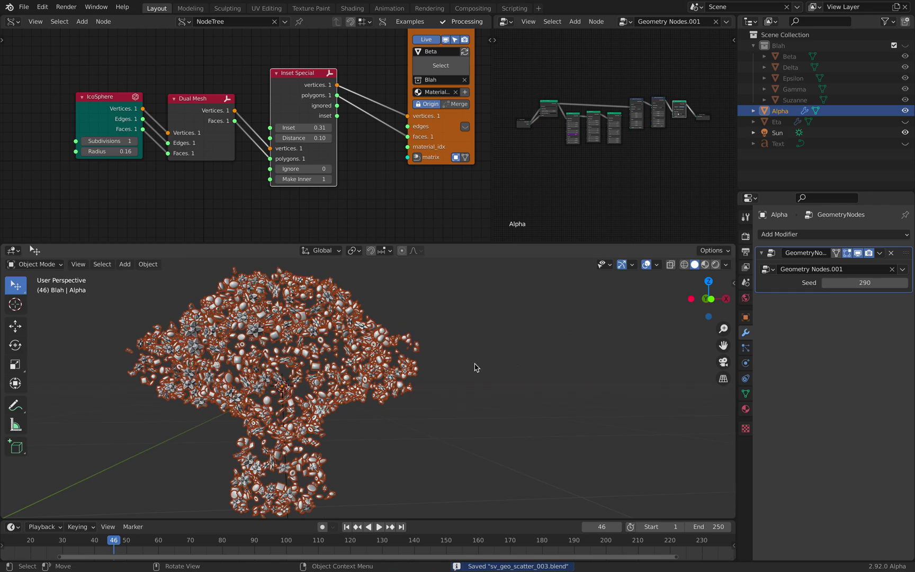
{"action": "key", "text": "shift+a"}
{"action": "mouse_move", "coordinate": [471, 315]}
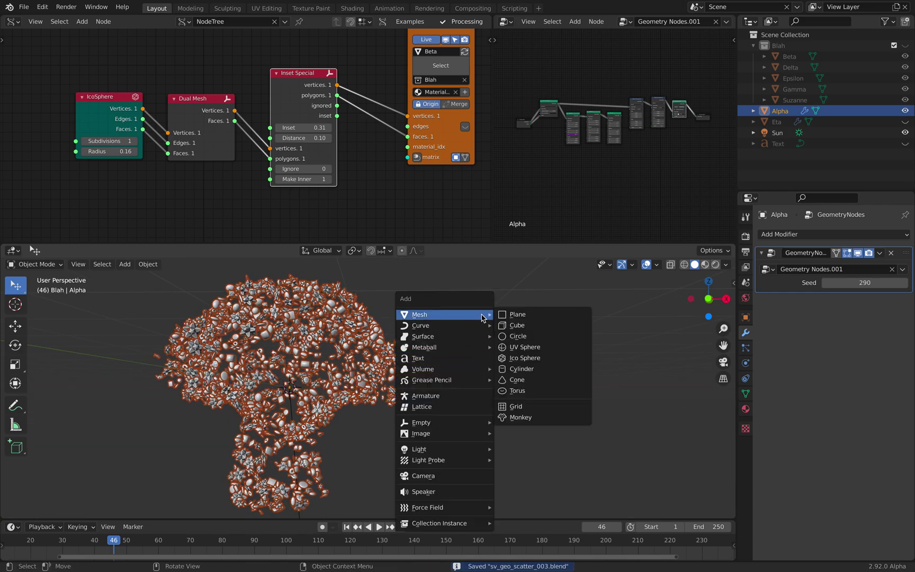
{"action": "left_click", "coordinate": [523, 380]}
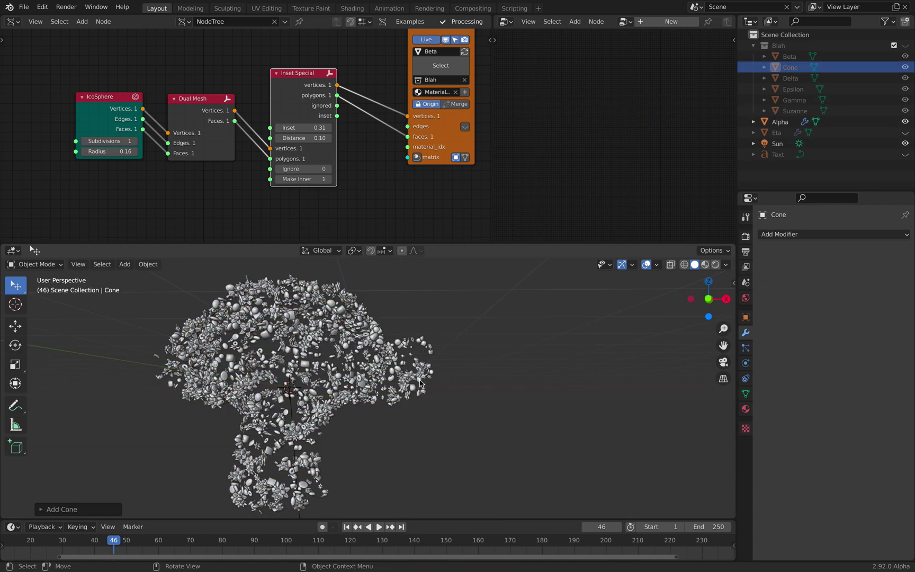
{"action": "middle_click_drag", "start_coordinate": [487, 358], "coordinate": [409, 385]}
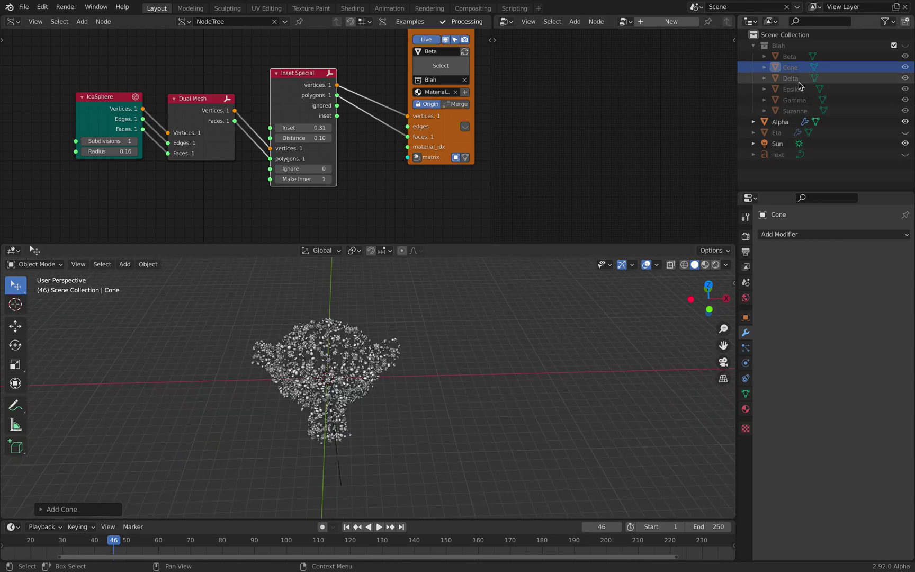
{"action": "left_click_drag", "start_coordinate": [795, 72], "coordinate": [786, 175]}
- Move the cone beside the scattered monkey head, scale it up to roughly the head's height, and save the file
{"action": "scroll", "coordinate": [340, 385], "scroll_direction": "up", "scroll_amount": 2}
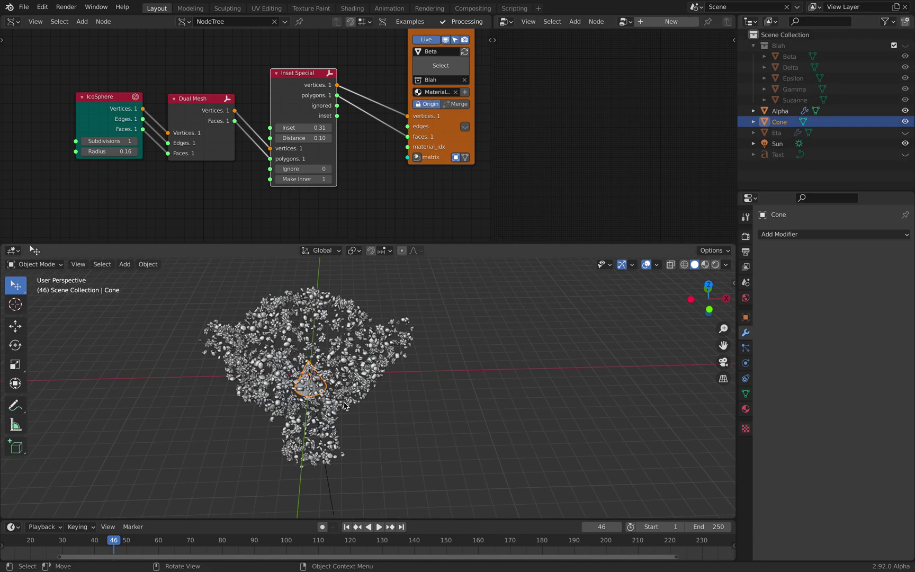
{"action": "key", "text": "g"}
{"action": "left_click", "coordinate": [504, 381]}
{"action": "key", "text": "s"}
{"action": "left_click", "coordinate": [608, 441]}
{"action": "middle_click_drag", "start_coordinate": [608, 442], "coordinate": [486, 369]}
{"action": "key", "text": "s"}
{"action": "left_click", "coordinate": [592, 431]}
{"action": "key", "text": "ctrl+s"}
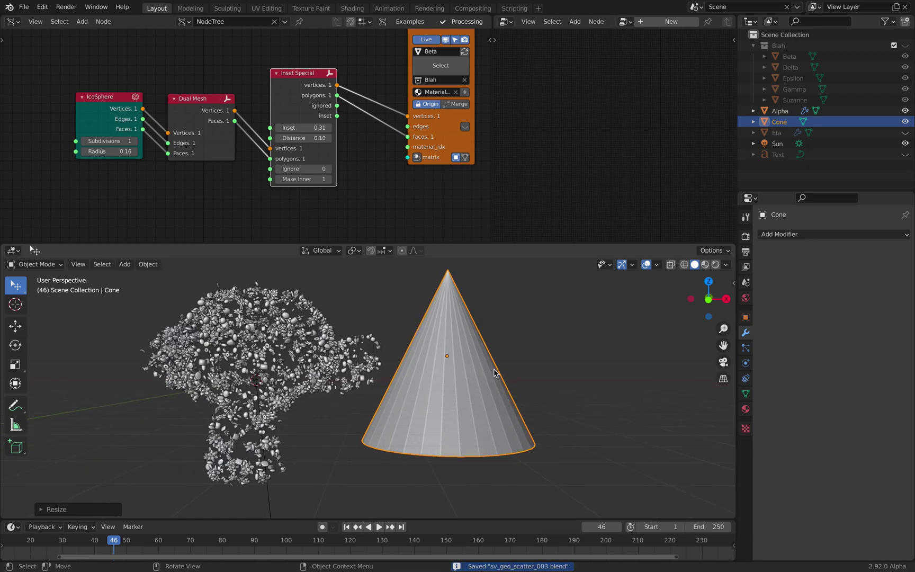
- Apply all transforms to the cone and set its origin to its geometry
{"action": "key", "text": "ctrl+a"}
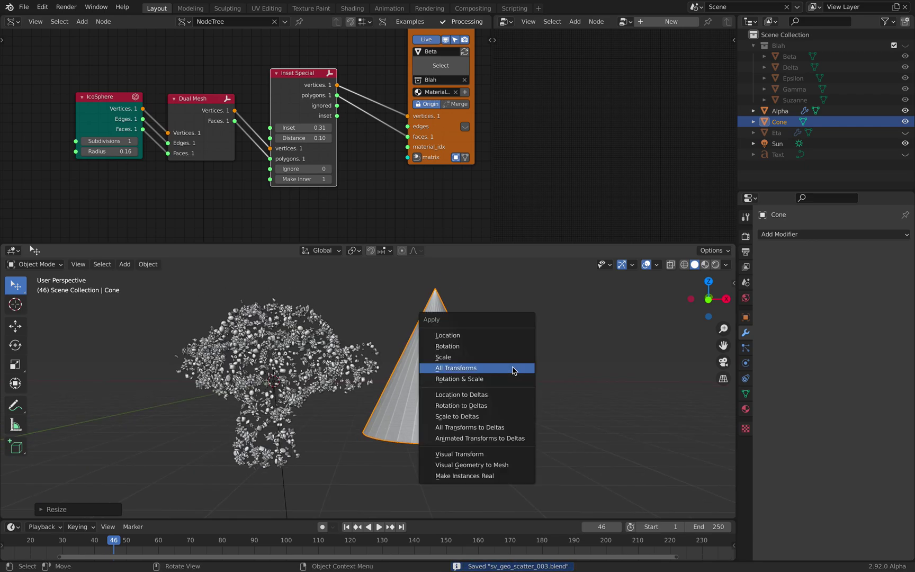
{"action": "left_click", "coordinate": [475, 367]}
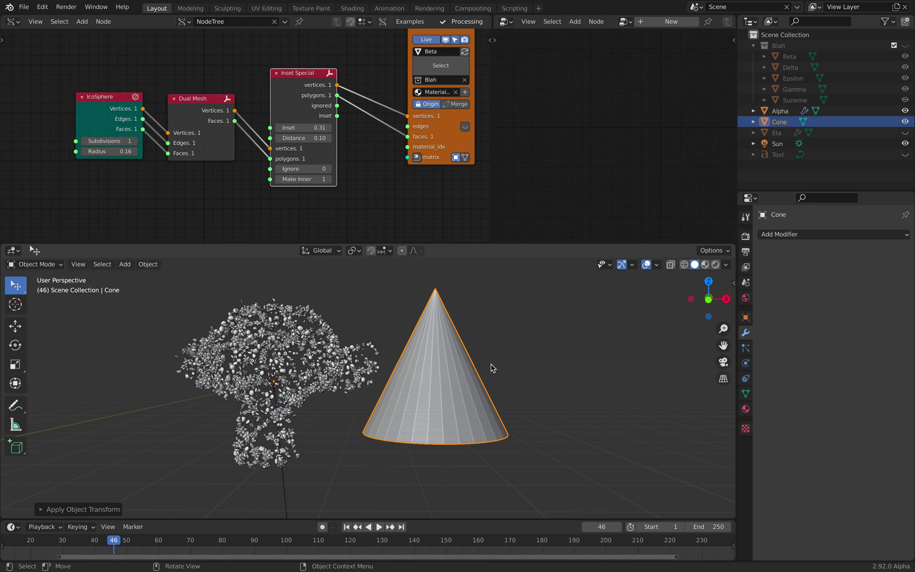
{"action": "key", "text": "F3"}
{"action": "type", "text": "set origi"}
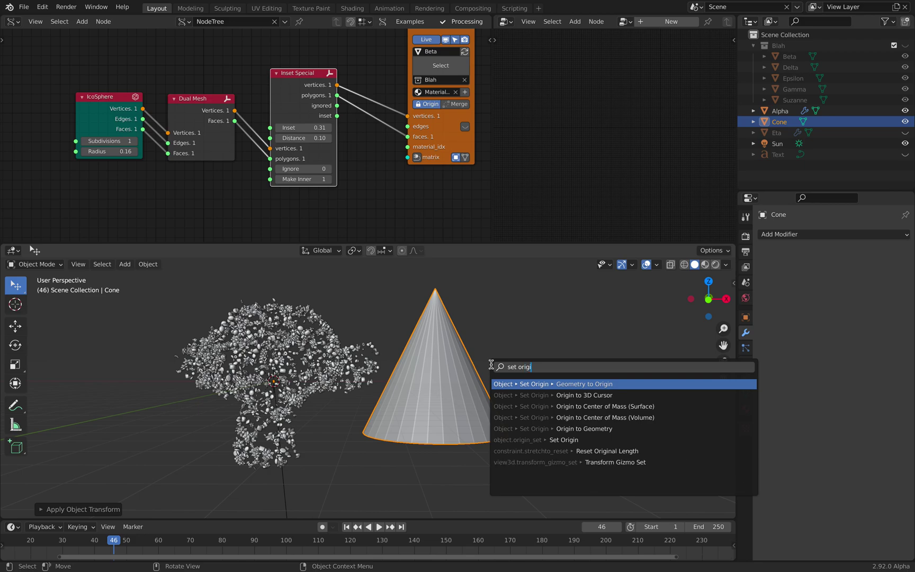
{"action": "key", "text": "Down"}
{"action": "key", "text": "Down"}
{"action": "key", "text": "Down"}
{"action": "key", "text": "Down"}
{"action": "key", "text": "Down"}
{"action": "key", "text": "Up"}
{"action": "key", "text": "Up"}
{"action": "key", "text": "Up"}
{"action": "key", "text": "Up"}
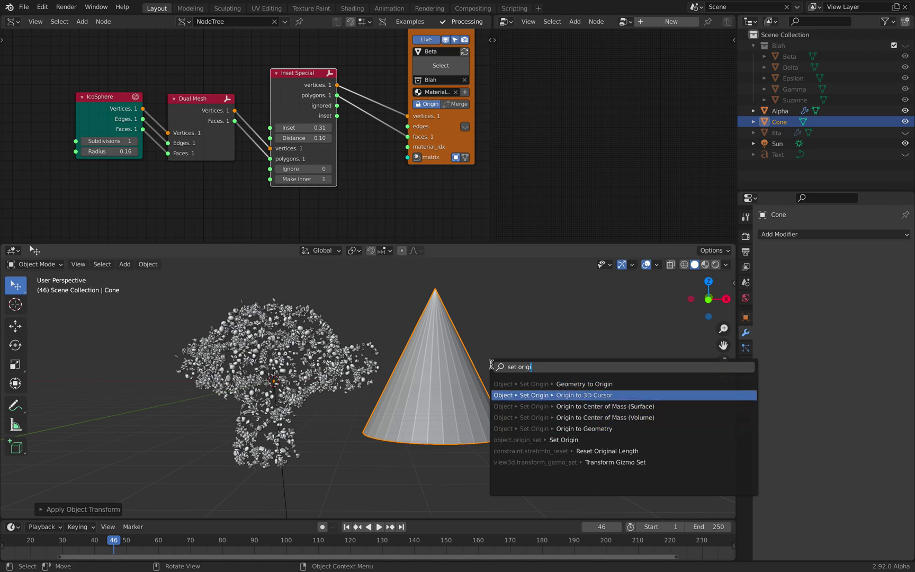
{"action": "key", "text": "Down"}
{"action": "key", "text": "Down"}
{"action": "key", "text": "Down"}
{"action": "key", "text": "Return"}
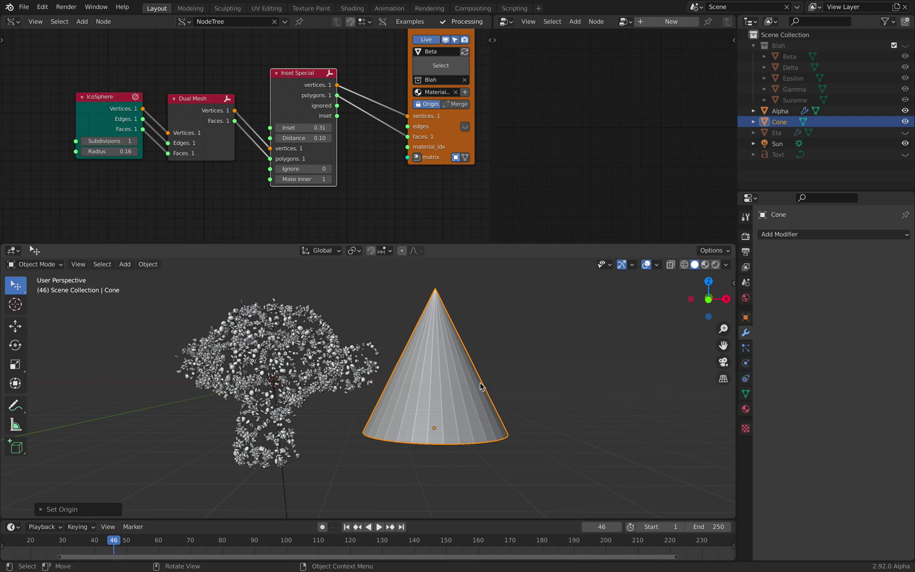
- Move the cone farther from the monkey head and add a Geometry Nodes modifier to it
{"action": "left_click_drag", "start_coordinate": [480, 385], "coordinate": [527, 385]}
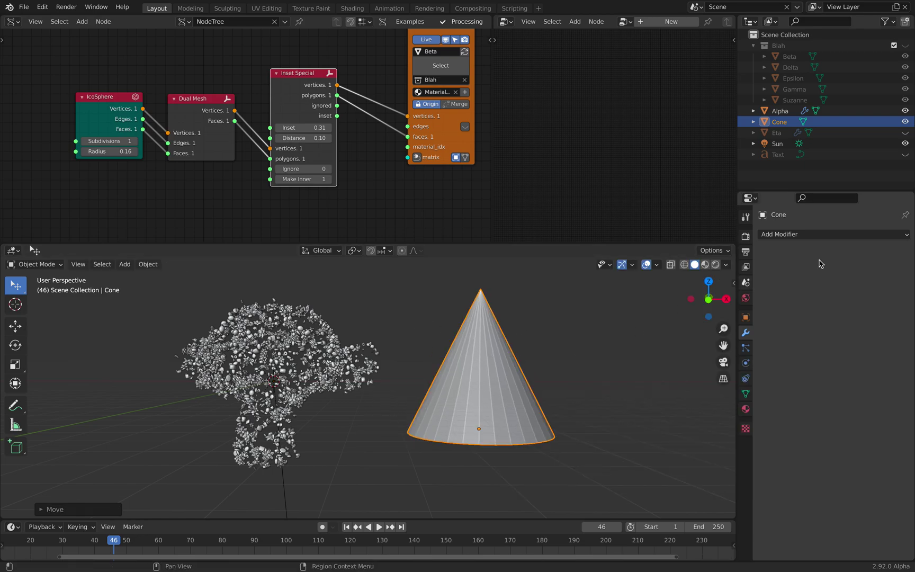
{"action": "left_click", "coordinate": [847, 233]}
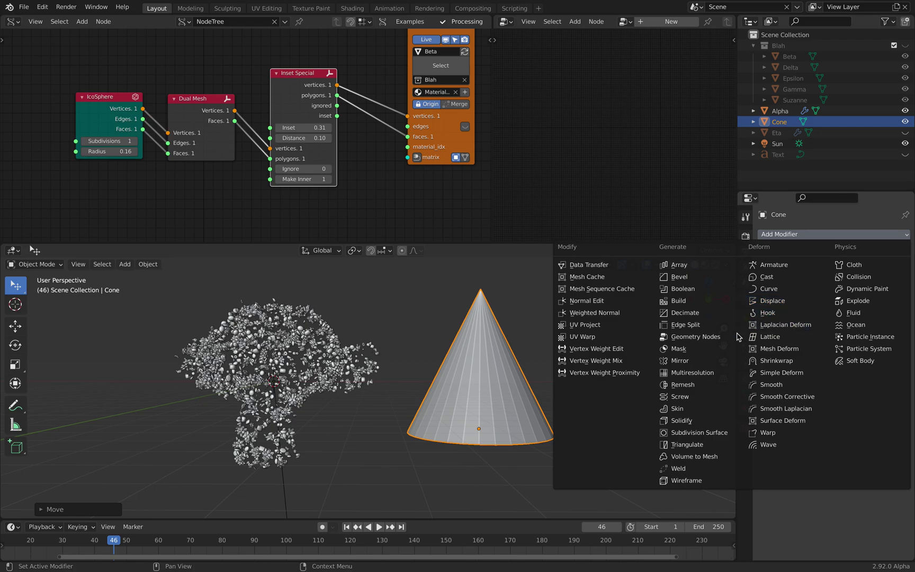
{"action": "left_click", "coordinate": [700, 337]}
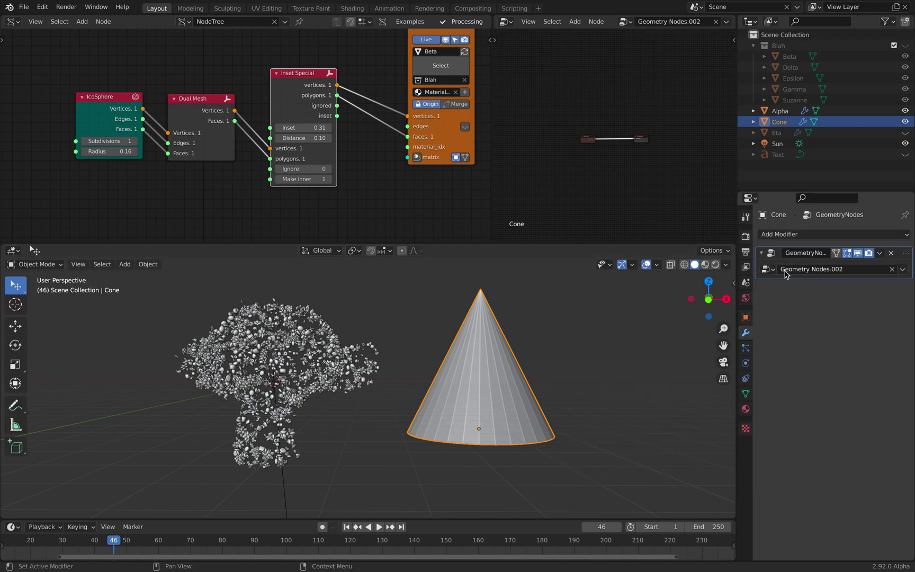
- Widen the geometry node editor to make room for the cone's node tree, and save the file
{"action": "scroll", "coordinate": [649, 148], "scroll_direction": "up", "scroll_amount": 5}
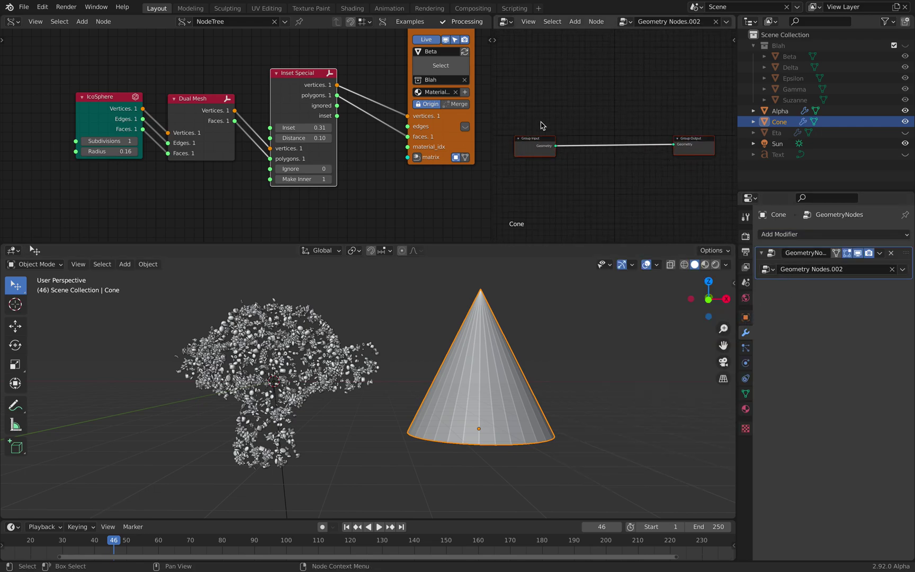
{"action": "left_click_drag", "start_coordinate": [493, 102], "coordinate": [344, 103]}
{"action": "scroll", "coordinate": [672, 140], "scroll_direction": "up", "scroll_amount": 2}
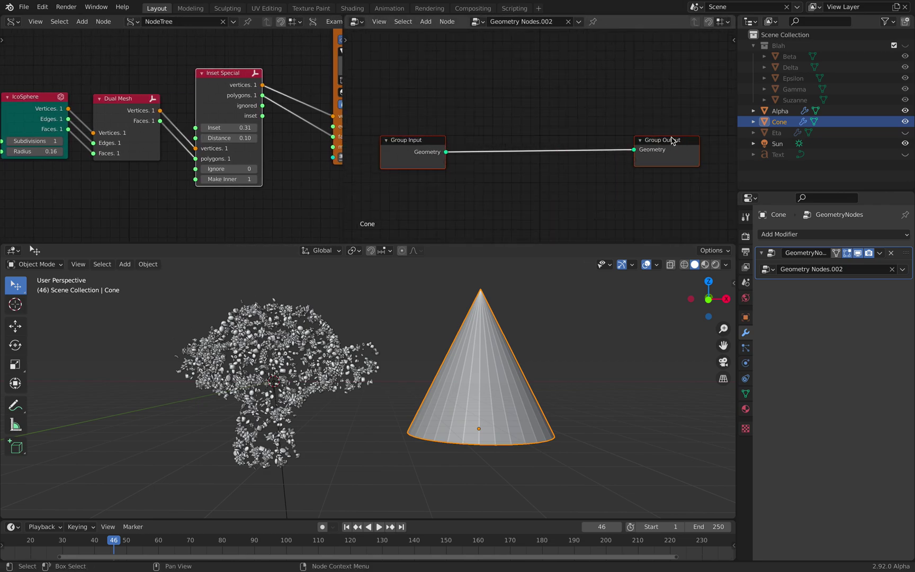
{"action": "middle_click_drag", "start_coordinate": [572, 128], "coordinate": [506, 73]}
{"action": "left_click", "coordinate": [506, 112]}
{"action": "key", "text": "ctrl+s"}
- Add a Point Instance node below the link between Group Input and Group Output
{"action": "key", "text": "shift+a"}
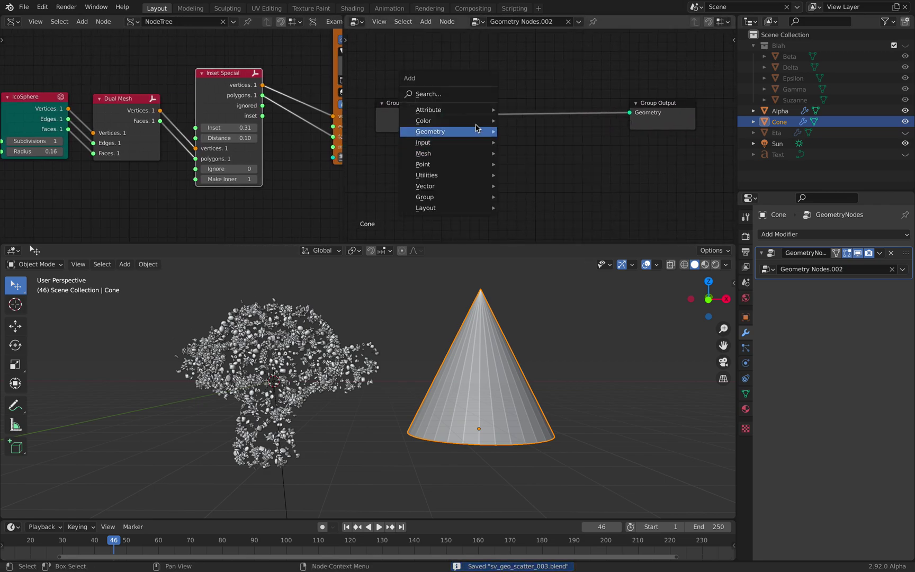
{"action": "mouse_move", "coordinate": [474, 133]}
{"action": "left_click", "coordinate": [465, 95]}
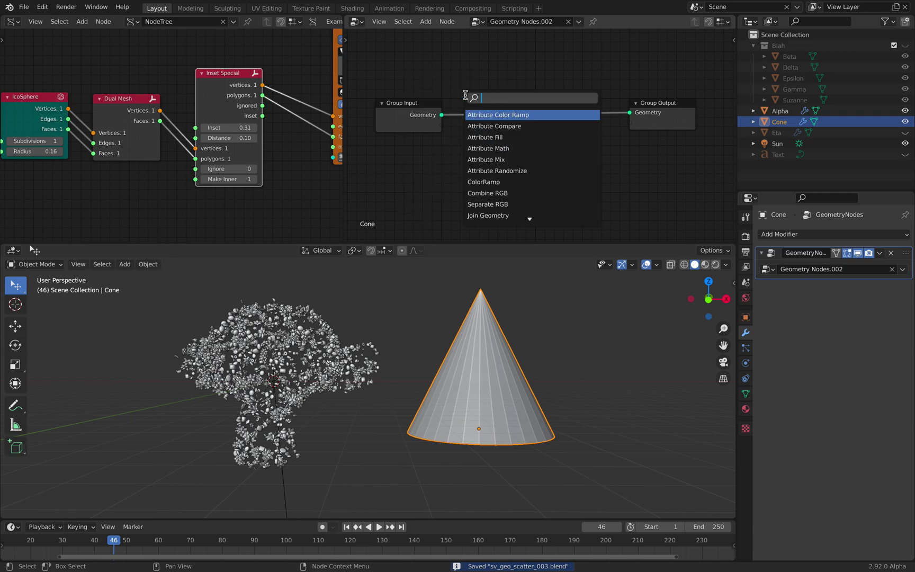
{"action": "type", "text": "point s"}
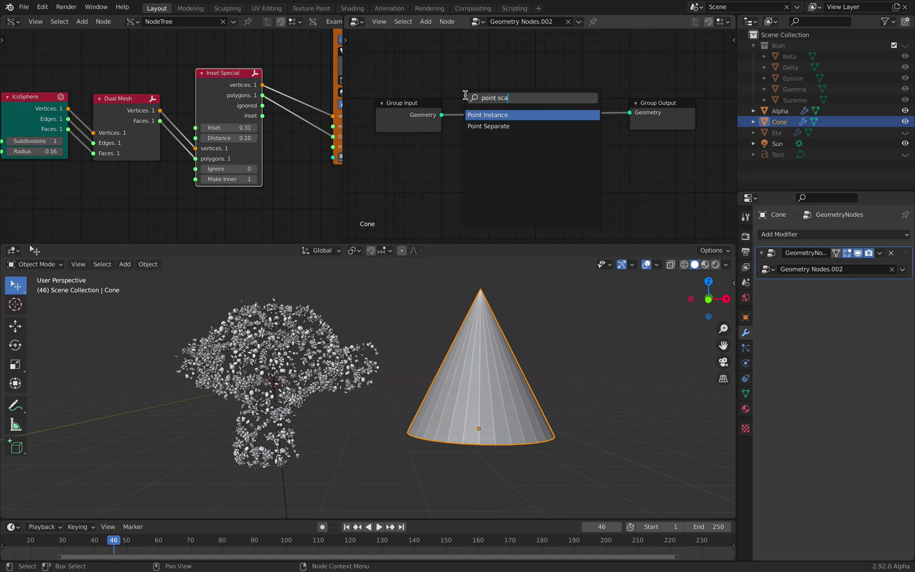
{"action": "type", "text": "ca"}
{"action": "key", "text": "Return"}
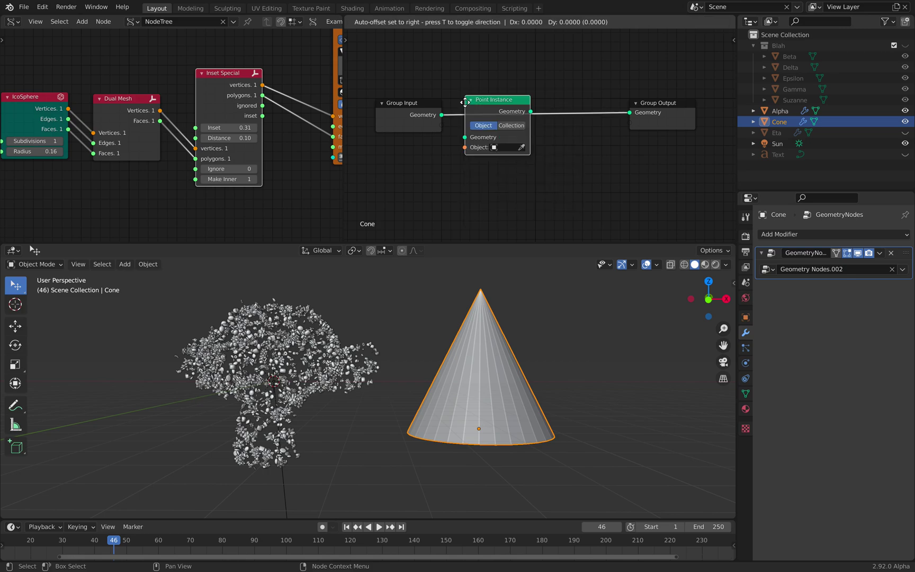
{"action": "left_click", "coordinate": [443, 151]}
{"action": "middle_click_drag", "start_coordinate": [492, 134], "coordinate": [512, 110]}
{"action": "left_click_drag", "start_coordinate": [501, 127], "coordinate": [535, 125]}
- Add a Point Distribute node beneath the Group Input node
{"action": "key", "text": "shift+a"}
{"action": "left_click", "coordinate": [600, 124]}
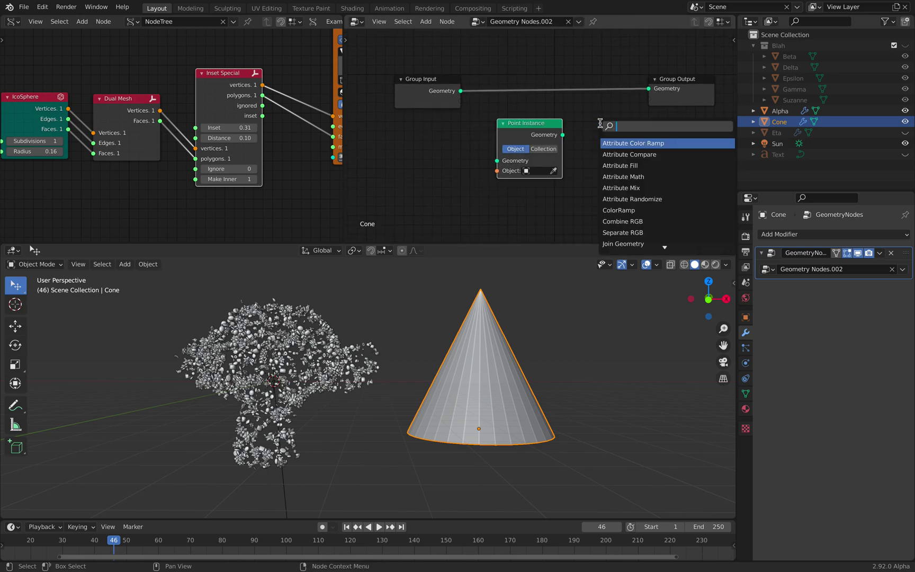
{"action": "type", "text": "point"}
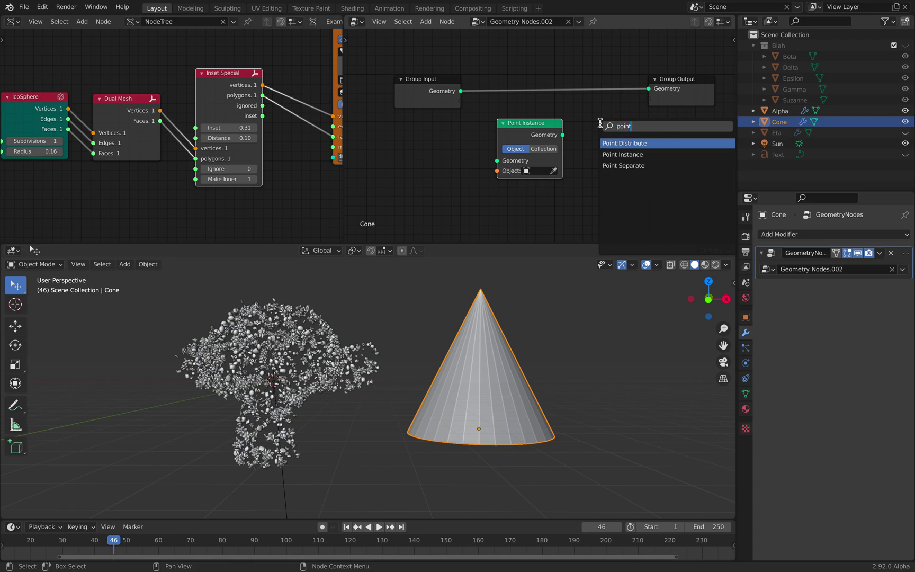
{"action": "key", "text": "Return"}
{"action": "left_click", "coordinate": [403, 119]}
- Arrange Group Input, Point Distribute and Point Instance in sequence ahead of Group Output
{"action": "left_click_drag", "start_coordinate": [524, 124], "coordinate": [566, 127]}
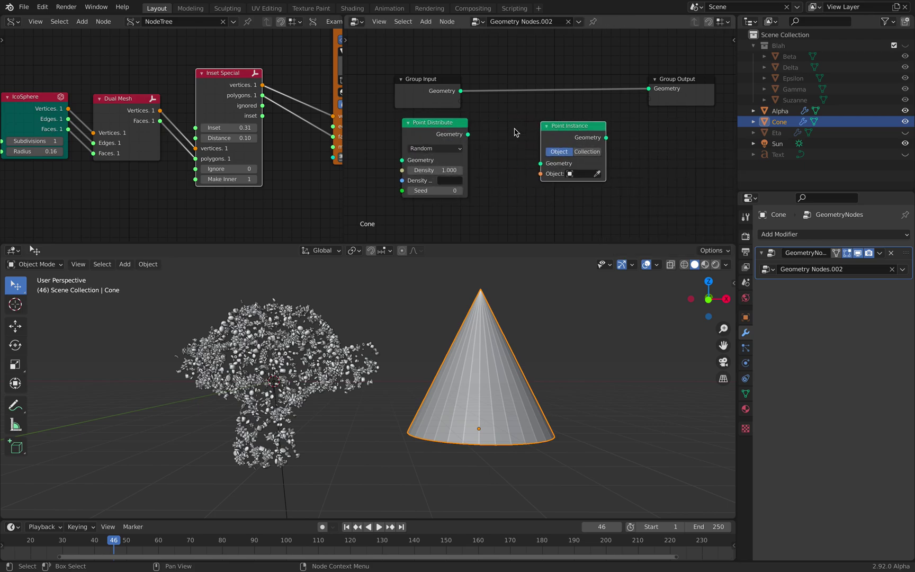
{"action": "left_click_drag", "start_coordinate": [418, 126], "coordinate": [488, 120]}
{"action": "left_click_drag", "start_coordinate": [441, 81], "coordinate": [418, 84]}
{"action": "left_click_drag", "start_coordinate": [510, 119], "coordinate": [497, 120]}
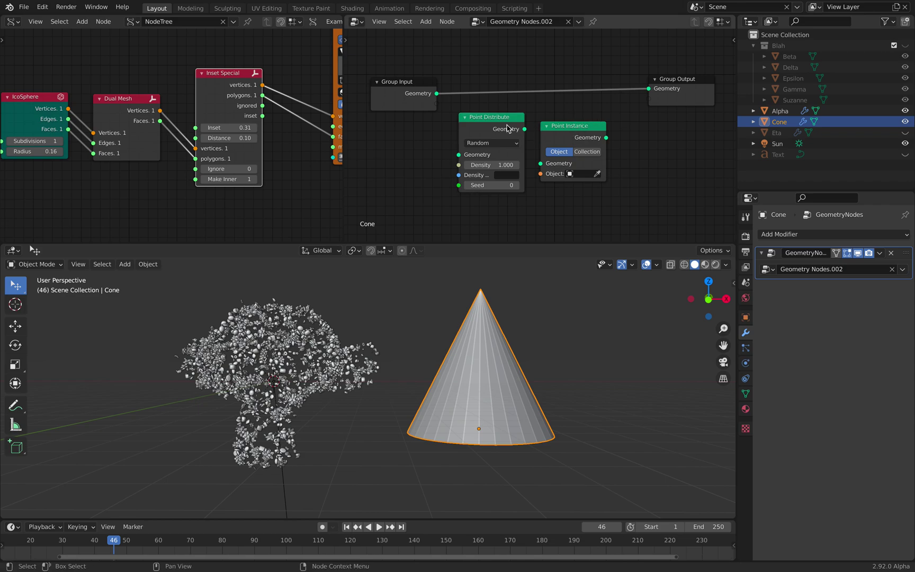
{"action": "left_click_drag", "start_coordinate": [565, 124], "coordinate": [575, 110]}
- Route the geometry from Group Input through Point Distribute and Point Instance to Group Output, with Density 3.800 and Seed 26
{"action": "left_click_drag", "start_coordinate": [436, 93], "coordinate": [461, 153]}
{"action": "left_click_drag", "start_coordinate": [526, 128], "coordinate": [551, 149]}
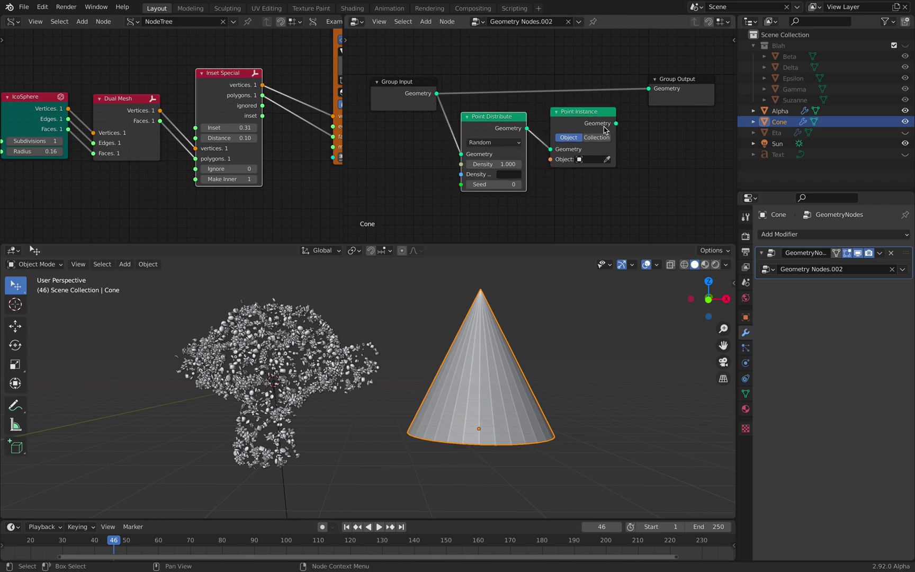
{"action": "left_click_drag", "start_coordinate": [616, 124], "coordinate": [620, 124]}
{"action": "left_click_drag", "start_coordinate": [649, 92], "coordinate": [649, 89]}
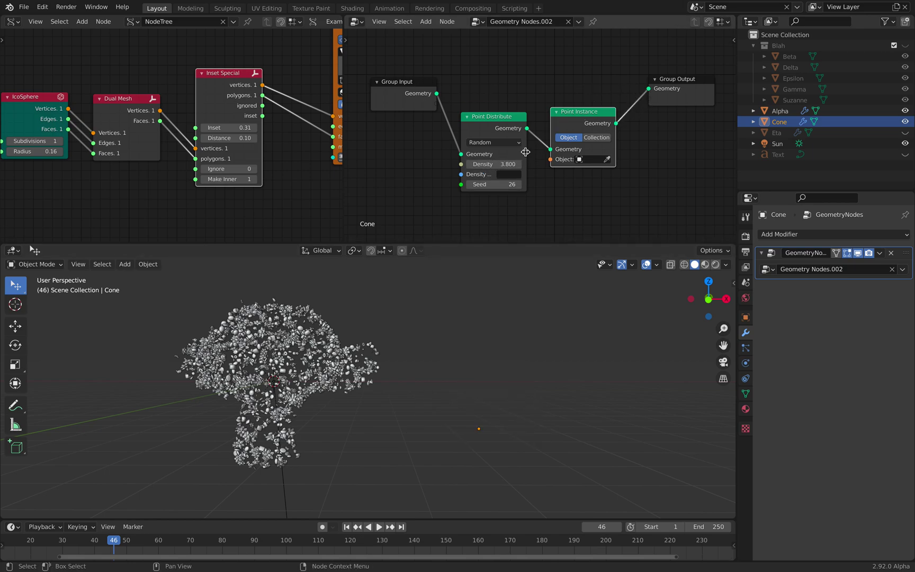
- Try the Poisson Disk distribution method on the Point Distribute node and return it to Random
{"action": "scroll", "coordinate": [503, 146], "scroll_direction": "up", "scroll_amount": 1}
{"action": "left_click", "coordinate": [478, 147]}
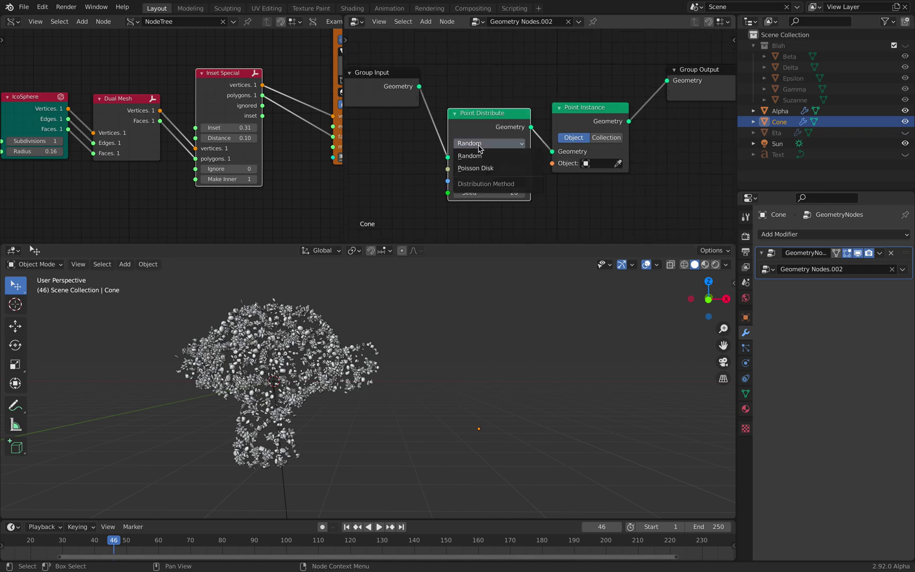
{"action": "left_click", "coordinate": [478, 157]}
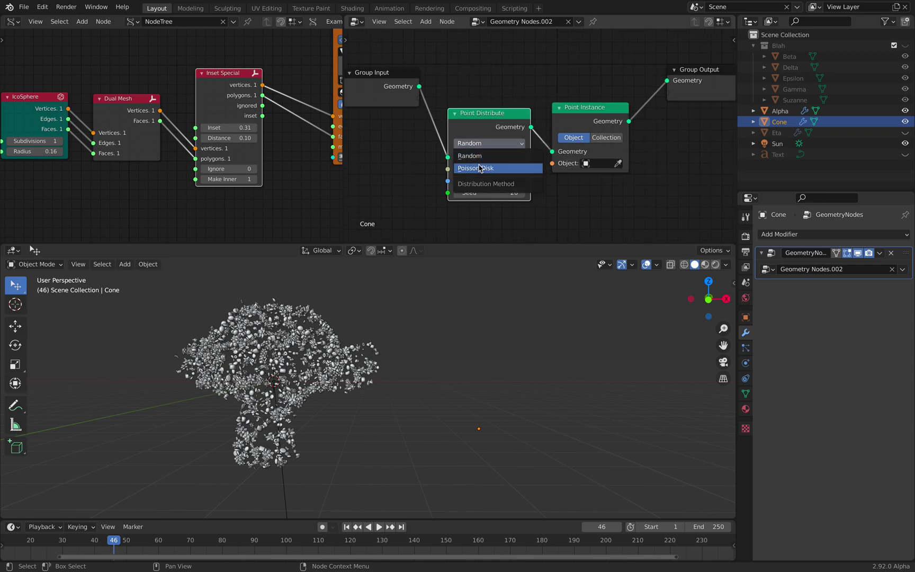
{"action": "left_click_drag", "start_coordinate": [494, 121], "coordinate": [494, 116]}
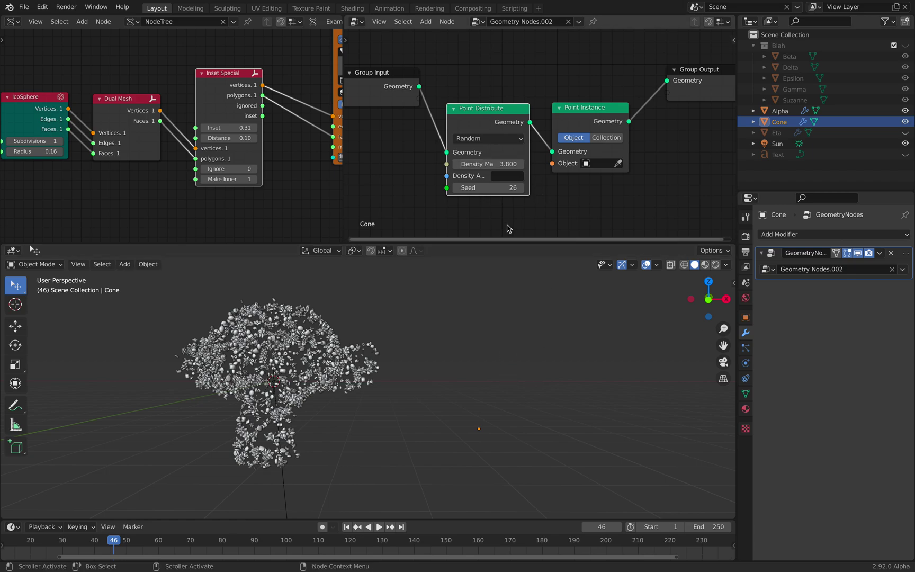
- Set Beta as the object instanced by the Point Instance node on the cone
{"action": "left_click", "coordinate": [595, 164]}
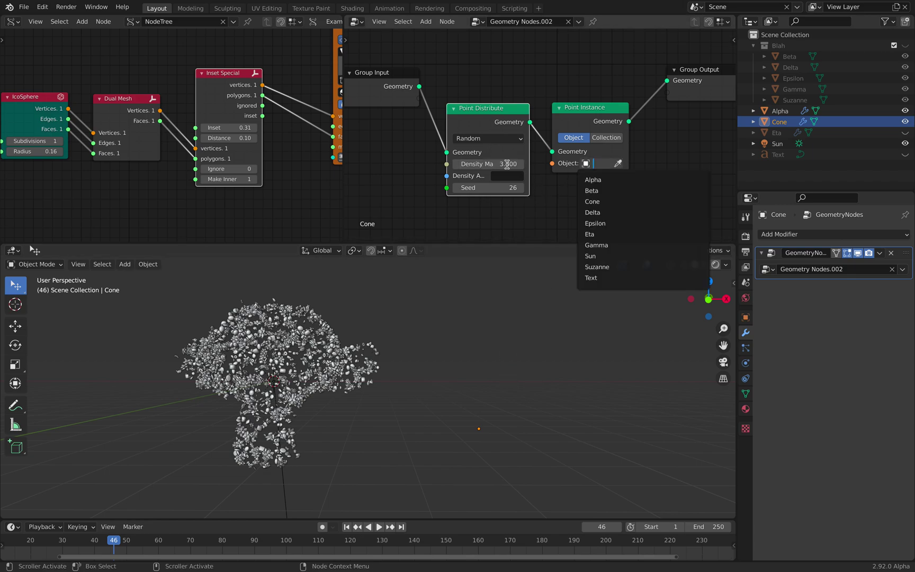
{"action": "middle_click_drag", "start_coordinate": [178, 90], "coordinate": [57, 124]}
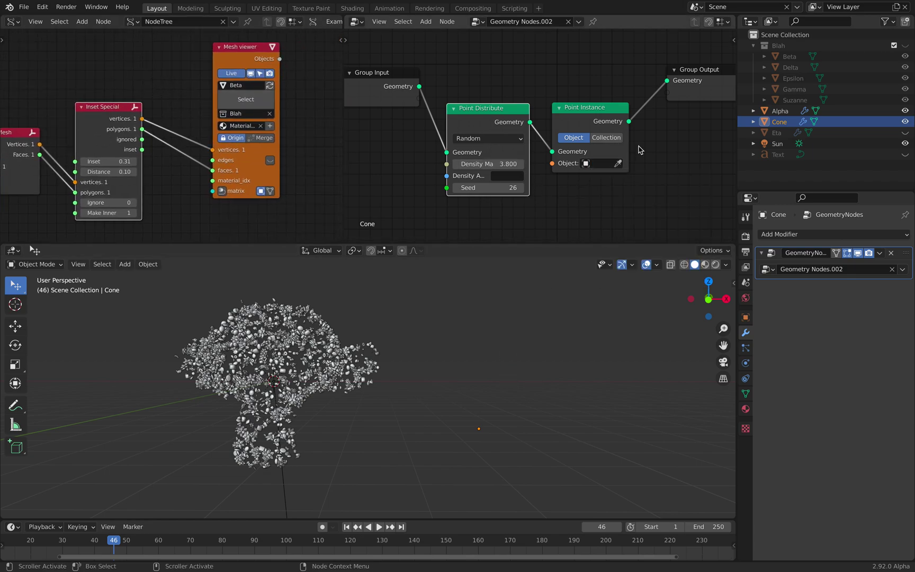
{"action": "left_click", "coordinate": [611, 164]}
{"action": "left_click", "coordinate": [609, 190]}
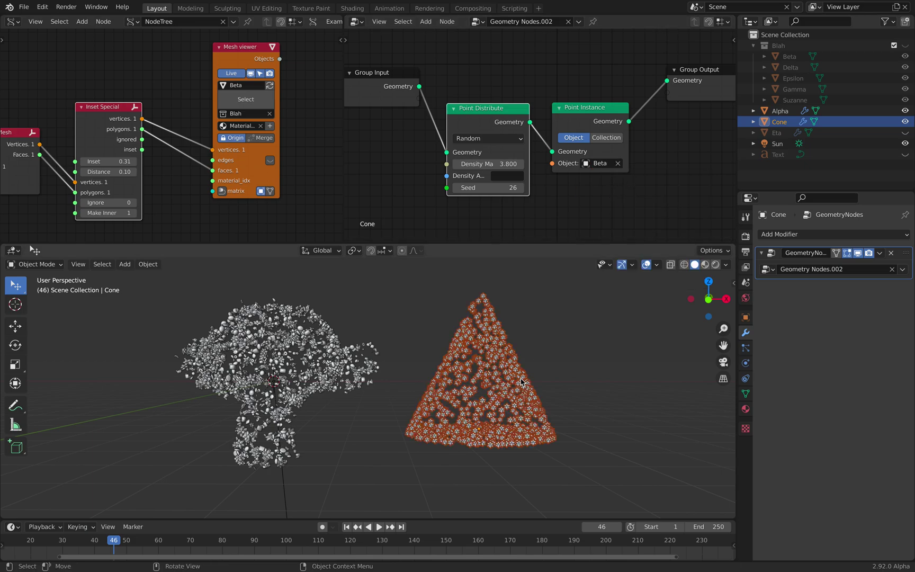
- Set the Point Distribute node's seed to 102 and its maximum density to 13.800, leaving the cone deselected
{"action": "scroll", "coordinate": [521, 381], "scroll_direction": "up", "scroll_amount": 3}
{"action": "left_click_drag", "start_coordinate": [484, 187], "coordinate": [516, 188]}
{"action": "middle_click_drag", "start_coordinate": [579, 345], "coordinate": [523, 364], "text": "shift"}
{"action": "left_click_drag", "start_coordinate": [485, 163], "coordinate": [517, 163]}
{"action": "middle_click_drag", "start_coordinate": [548, 352], "coordinate": [475, 364], "text": "shift"}
{"action": "scroll", "coordinate": [475, 365], "scroll_direction": "up", "scroll_amount": 2}
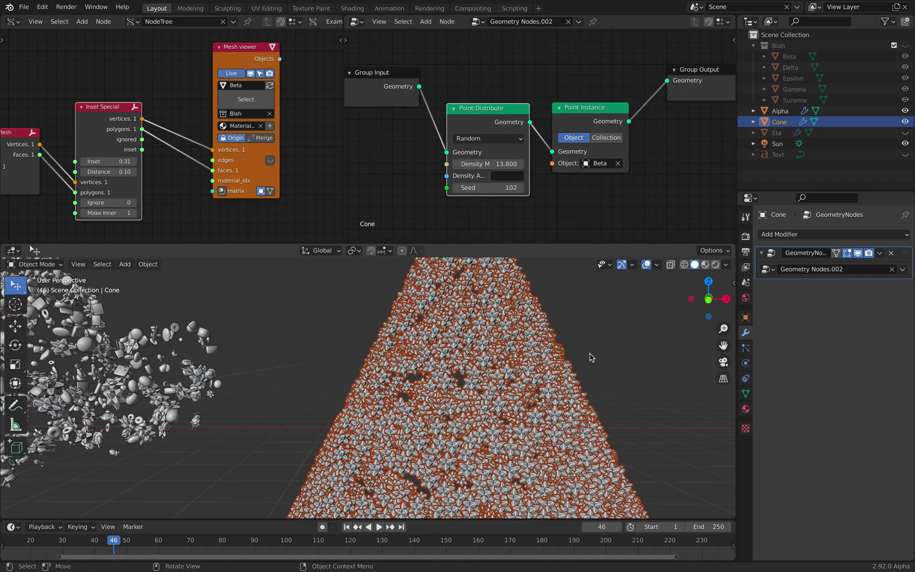
{"action": "left_click", "coordinate": [589, 352]}
{"action": "middle_click_drag", "start_coordinate": [589, 352], "coordinate": [468, 361]}
{"action": "scroll", "coordinate": [476, 373], "scroll_direction": "down", "scroll_amount": 2}
- Spread the geometry nodes apart to leave a wide gap between Point Distribute and Point Instance
{"action": "middle_click_drag", "start_coordinate": [628, 150], "coordinate": [526, 157]}
{"action": "scroll", "coordinate": [526, 156], "scroll_direction": "down", "scroll_amount": 3}
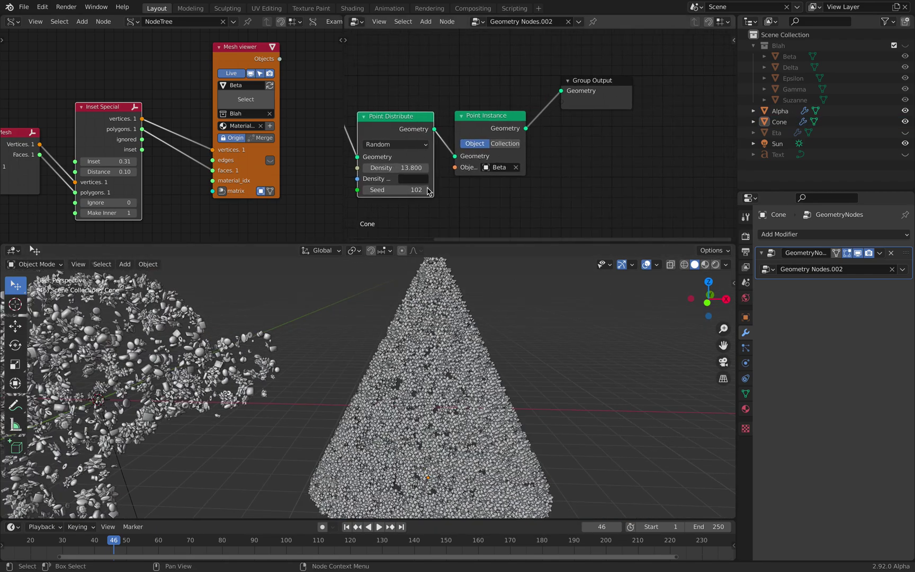
{"action": "left_click_drag", "start_coordinate": [572, 100], "coordinate": [626, 86]}
{"action": "left_click_drag", "start_coordinate": [510, 120], "coordinate": [579, 119]}
{"action": "left_click", "coordinate": [434, 123]}
{"action": "left_click_drag", "start_coordinate": [433, 122], "coordinate": [456, 110]}
{"action": "left_click_drag", "start_coordinate": [626, 75], "coordinate": [676, 67]}
{"action": "left_click_drag", "start_coordinate": [568, 118], "coordinate": [616, 103]}
{"action": "middle_click_drag", "start_coordinate": [529, 108], "coordinate": [522, 94]}
{"action": "scroll", "coordinate": [522, 95], "scroll_direction": "up", "scroll_amount": 2}
- Insert an Attribute Randomize node on the link between Point Distribute and Point Instance
{"action": "key", "text": "shift+a"}
{"action": "left_click", "coordinate": [494, 165]}
{"action": "type", "text": "a"}
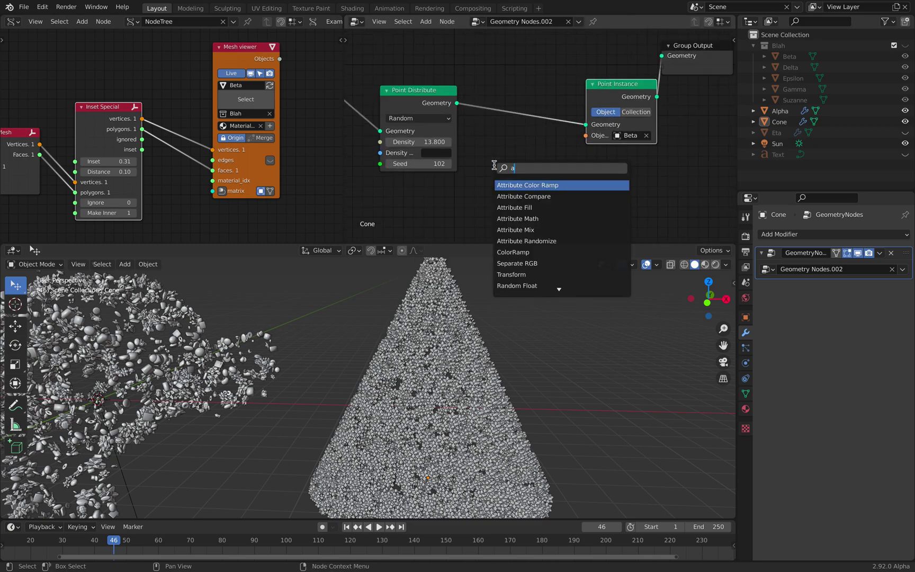
{"action": "type", "text": "ttr"}
{"action": "key", "text": "Down"}
{"action": "key", "text": "Down"}
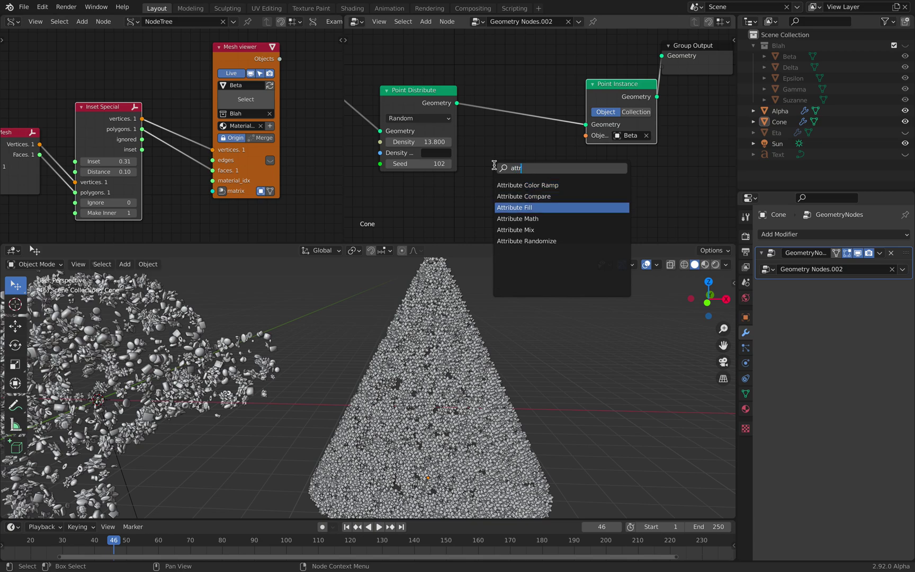
{"action": "key", "text": "Down"}
{"action": "key", "text": "Down"}
{"action": "key", "text": "Down"}
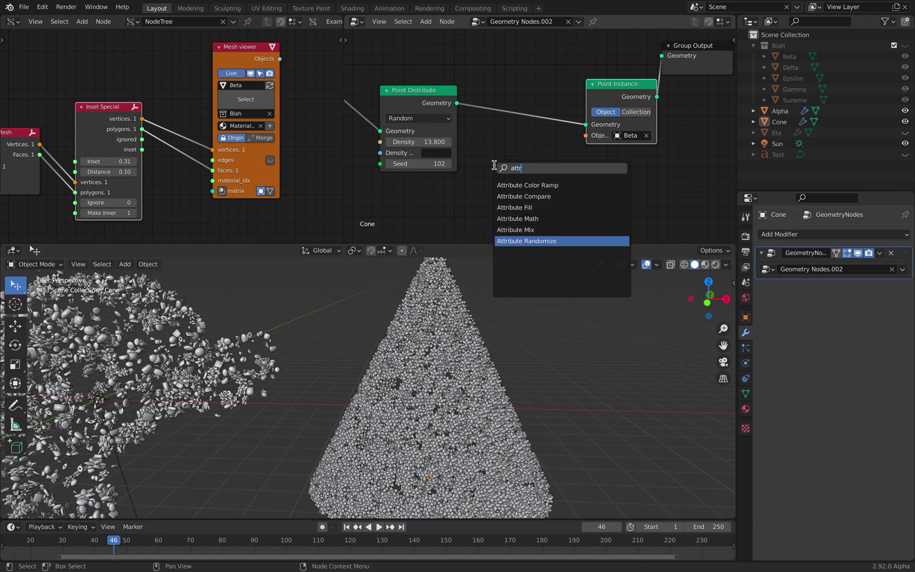
{"action": "key", "text": "Return"}
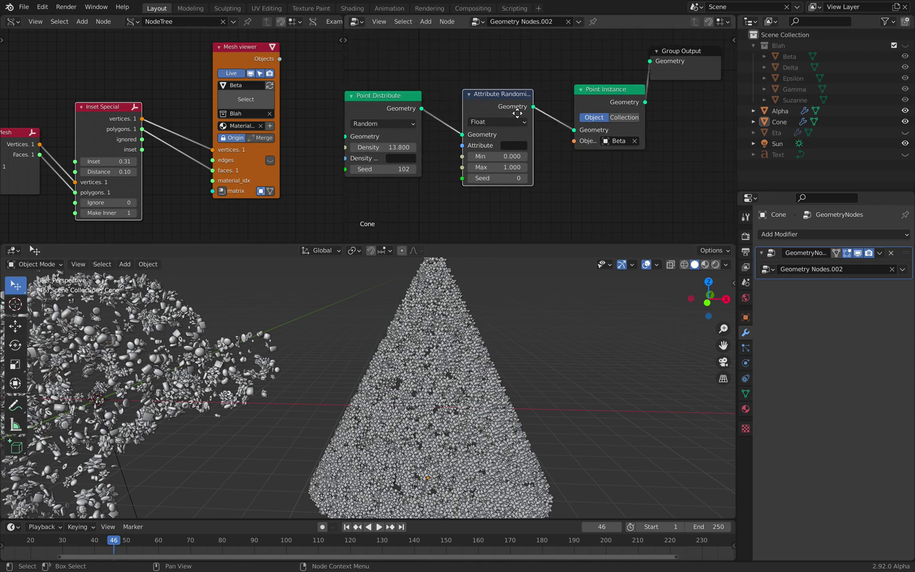
- Make room before Point Instance and insert a duplicate of the Attribute Randomize node after the original
{"action": "left_click_drag", "start_coordinate": [706, 52], "coordinate": [726, 50]}
{"action": "left_click_drag", "start_coordinate": [613, 98], "coordinate": [661, 96]}
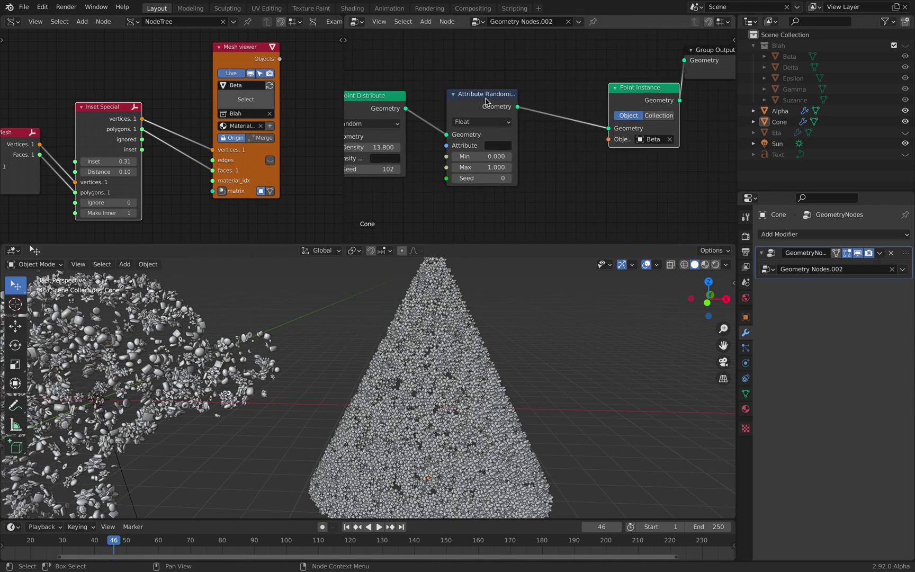
{"action": "left_click", "coordinate": [485, 99]}
{"action": "key", "text": "shift+d"}
{"action": "left_click", "coordinate": [580, 97]}
{"action": "scroll", "coordinate": [581, 100], "scroll_direction": "up", "scroll_amount": 1}
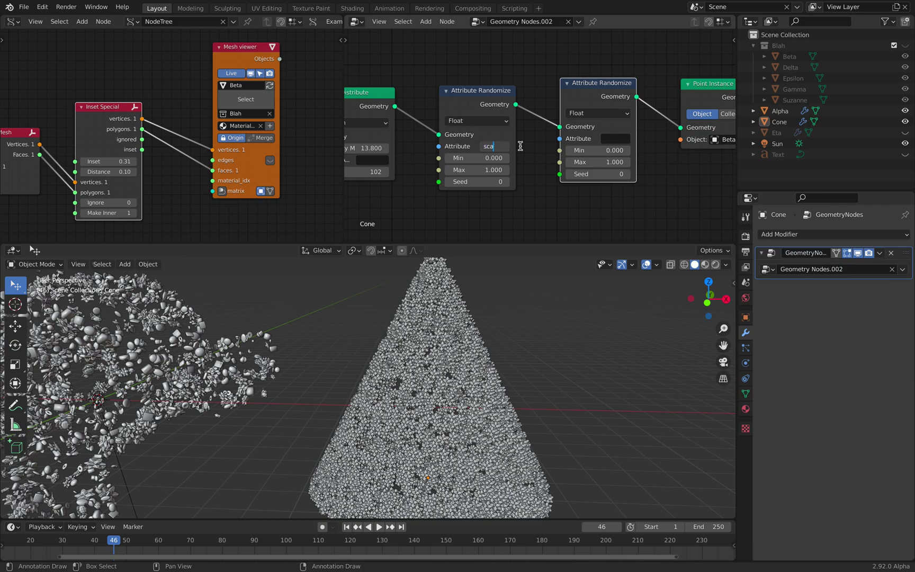
- Randomize the scale attribute in the first Attribute Randomize node with Min 0.340, Max 1.460 and Seed 56
{"action": "type", "text": "le"}
{"action": "key", "text": "Return"}
{"action": "left_click_drag", "start_coordinate": [482, 158], "coordinate": [509, 182]}
{"action": "middle_click_drag", "start_coordinate": [592, 137], "coordinate": [533, 143]}
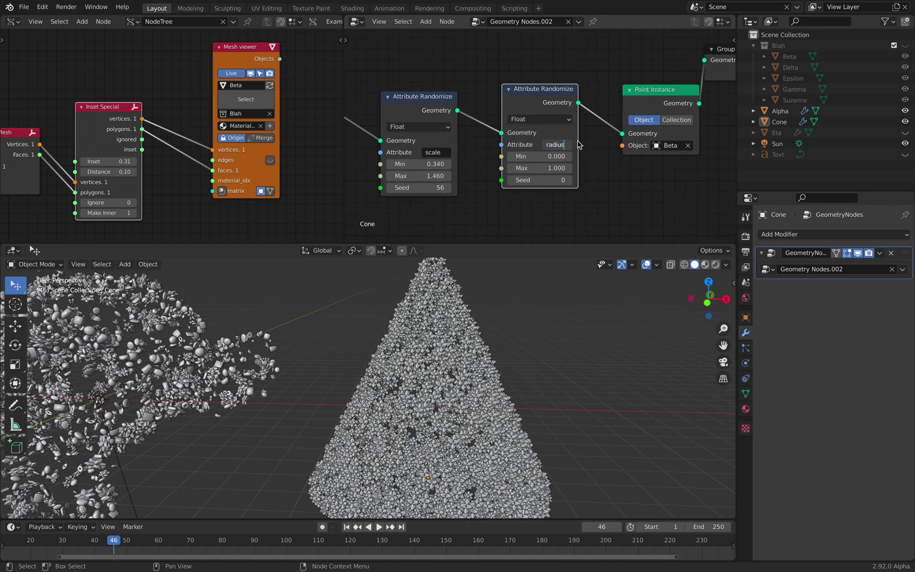
- Set the second Attribute Randomize node to the rotation attribute with the Vector data type
{"action": "type", "text": "rotation"}
{"action": "key", "text": "Return"}
{"action": "left_click", "coordinate": [562, 118]}
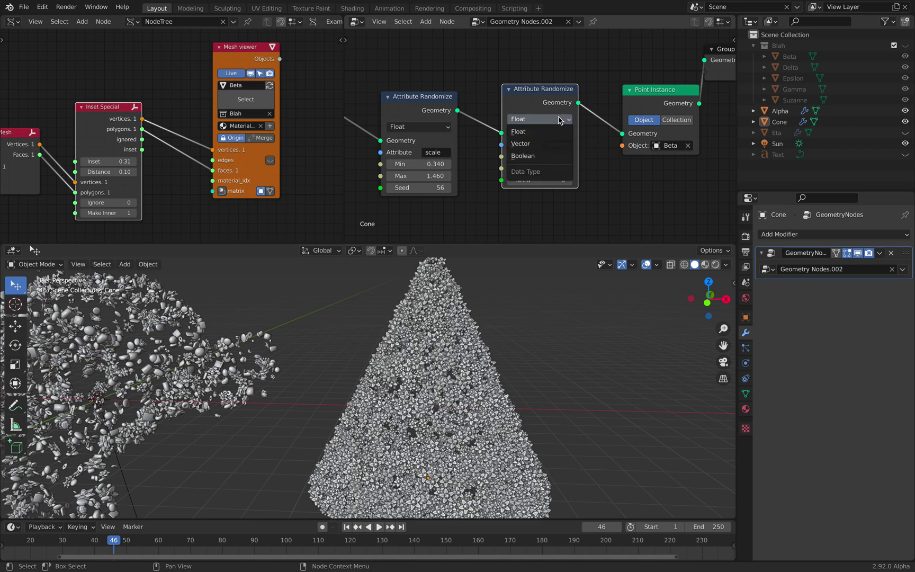
{"action": "left_click", "coordinate": [550, 143]}
- Set the rotation randomization to Min -2.800 and Max 3.000 on all axes, with Seed 72
{"action": "middle_click_drag", "start_coordinate": [584, 159], "coordinate": [571, 127]}
{"action": "scroll", "coordinate": [570, 128], "scroll_direction": "up", "scroll_amount": 1}
{"action": "left_click_drag", "start_coordinate": [531, 138], "coordinate": [568, 222]}
{"action": "left_click", "coordinate": [569, 152]}
{"action": "type", "text": "3.6"}
{"action": "left_click", "coordinate": [607, 196]}
{"action": "type", "text": "3"}
{"action": "left_click", "coordinate": [588, 187]}
{"action": "scroll", "coordinate": [530, 147], "scroll_direction": "down", "scroll_amount": 2}
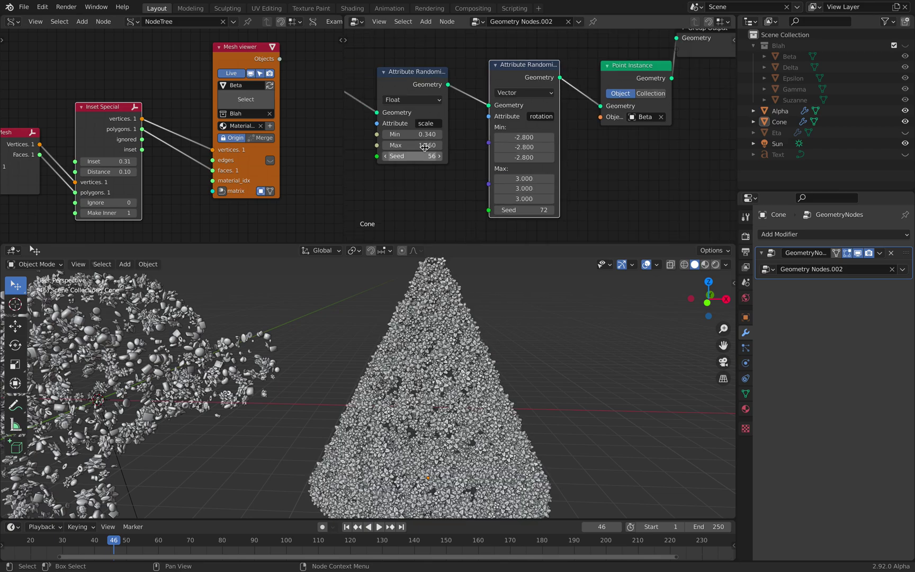
- Expose the Point Distribute seed as a modifier input by linking it to the Group Input node
{"action": "middle_click_drag", "start_coordinate": [427, 147], "coordinate": [534, 143]}
{"action": "middle_click_drag", "start_coordinate": [437, 150], "coordinate": [555, 150]}
{"action": "middle_click_drag", "start_coordinate": [467, 127], "coordinate": [550, 146]}
{"action": "left_click_drag", "start_coordinate": [516, 81], "coordinate": [570, 159]}
{"action": "middle_click_drag", "start_coordinate": [565, 136], "coordinate": [504, 128]}
{"action": "scroll", "coordinate": [464, 93], "scroll_direction": "down", "scroll_amount": 2}
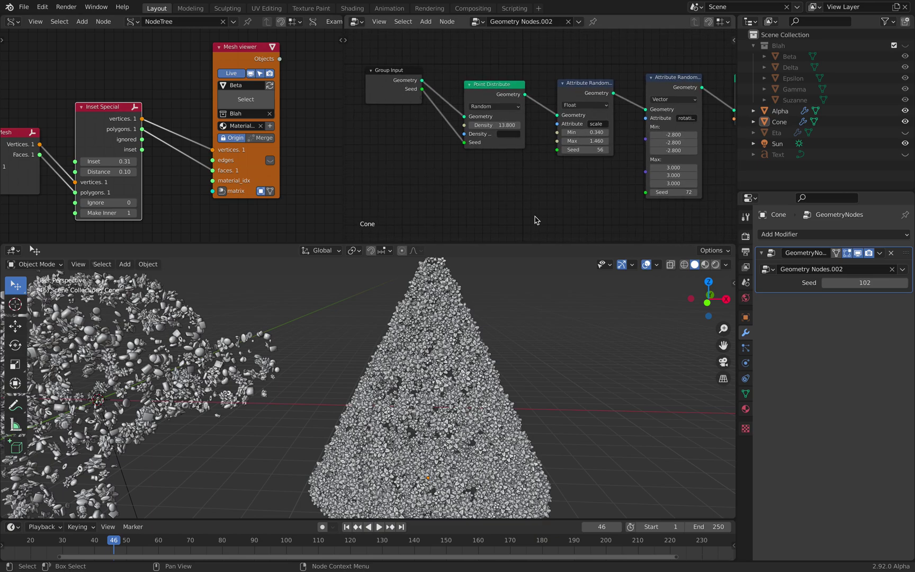
- Inspect the scattered cone up close, bring both scattered objects into view and save the file
{"action": "middle_click_drag", "start_coordinate": [530, 296], "coordinate": [504, 336]}
{"action": "scroll", "coordinate": [440, 375], "scroll_direction": "up", "scroll_amount": 4}
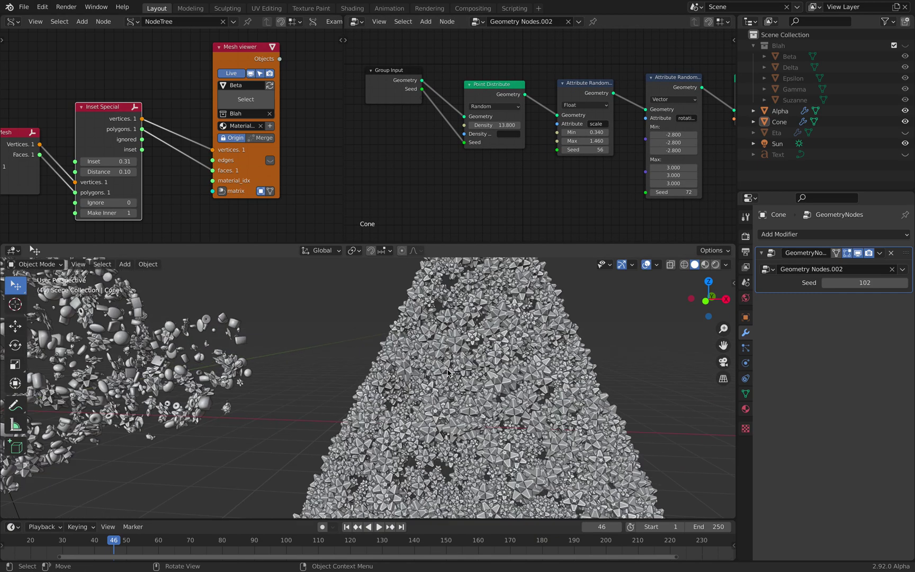
{"action": "scroll", "coordinate": [508, 347], "scroll_direction": "down", "scroll_amount": 4}
{"action": "middle_click_drag", "start_coordinate": [483, 369], "coordinate": [617, 318], "text": "shift"}
{"action": "key", "text": "ctrl+s"}
{"action": "left_click", "coordinate": [457, 339]}
{"action": "left_click", "coordinate": [571, 335]}
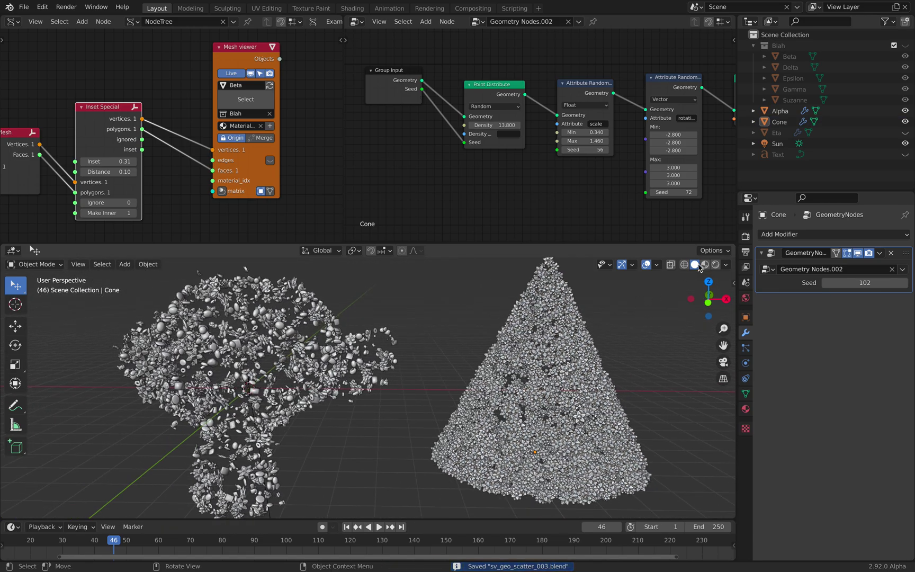
- Preview both scattered objects in Rendered viewport shading and look over the complete node trees
{"action": "left_click", "coordinate": [715, 264]}
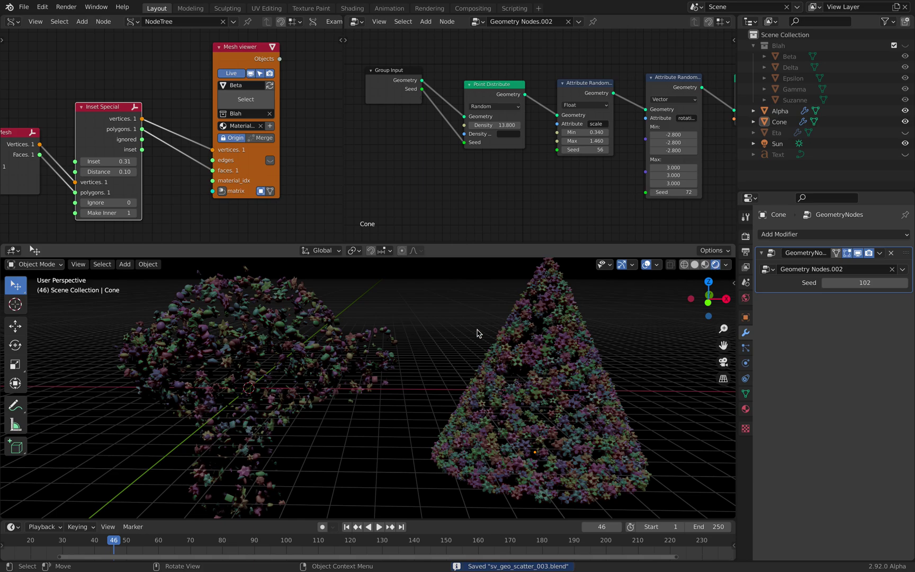
{"action": "middle_click_drag", "start_coordinate": [478, 332], "coordinate": [482, 326]}
{"action": "scroll", "coordinate": [577, 117], "scroll_direction": "down", "scroll_amount": 4}
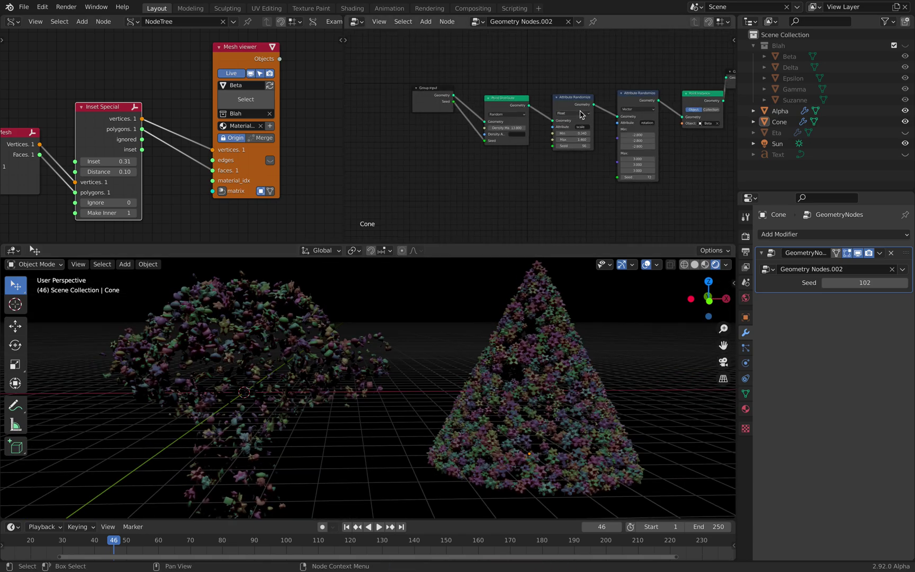
{"action": "middle_click_drag", "start_coordinate": [581, 110], "coordinate": [506, 112]}
{"action": "scroll", "coordinate": [503, 112], "scroll_direction": "down", "scroll_amount": 2}
{"action": "scroll", "coordinate": [193, 122], "scroll_direction": "up", "scroll_amount": 2}
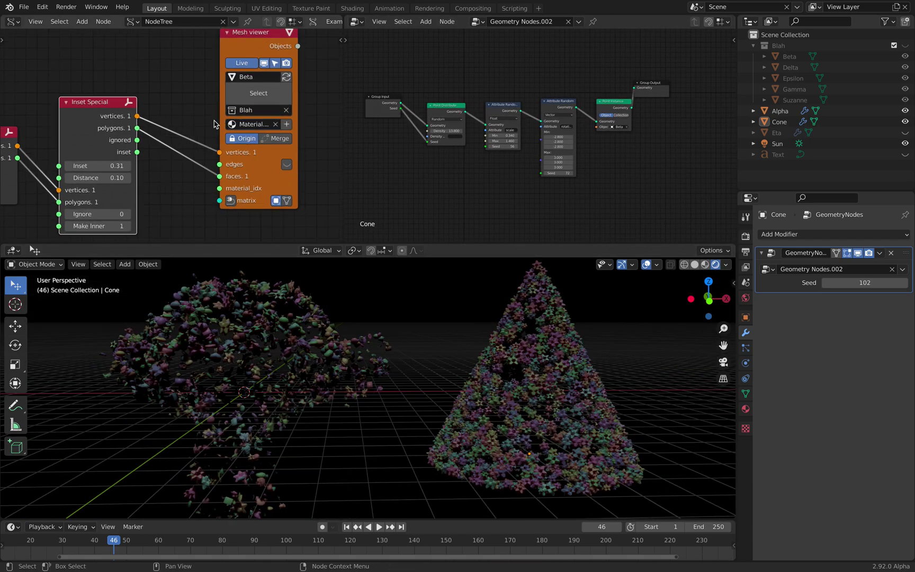
{"action": "scroll", "coordinate": [215, 123], "scroll_direction": "down", "scroll_amount": 2, "text": "ctrl"}
- Change the geometry node editor to the Shader Editor and show the material of the Gamma object
{"action": "left_click", "coordinate": [356, 21]}
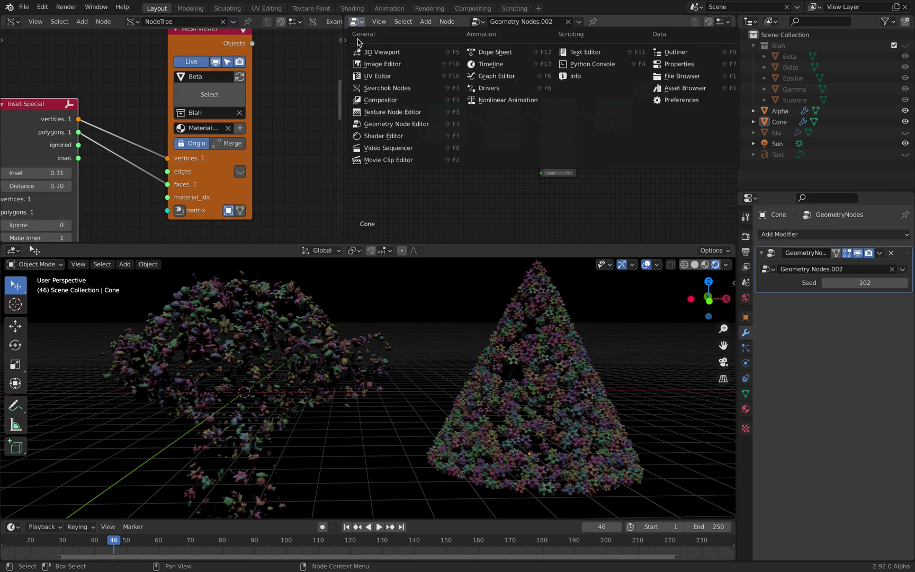
{"action": "left_click", "coordinate": [382, 137]}
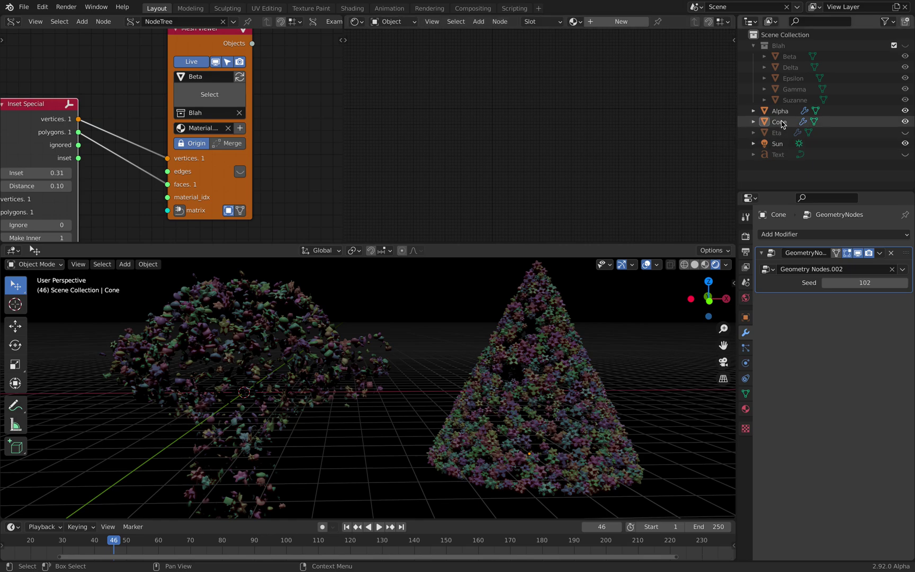
{"action": "left_click", "coordinate": [789, 97]}
{"action": "left_click", "coordinate": [794, 89]}
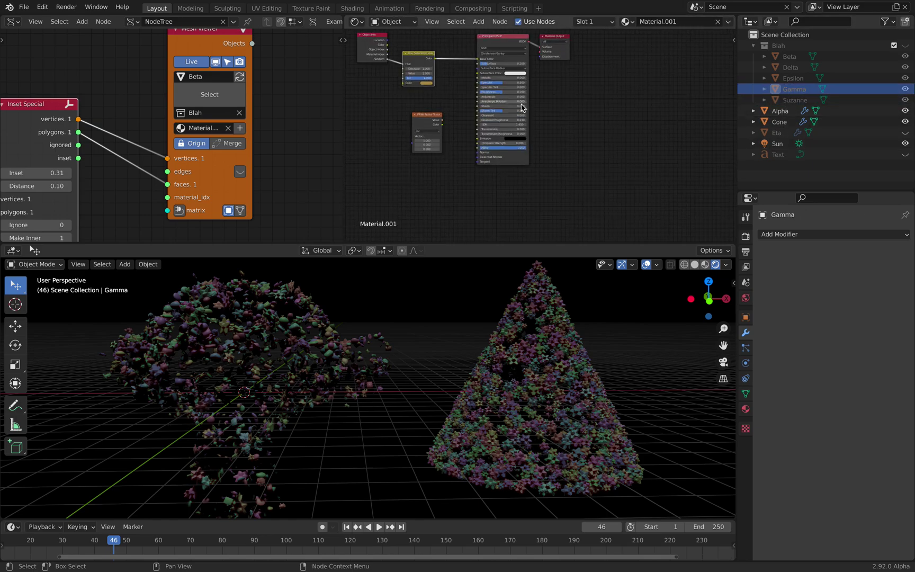
{"action": "scroll", "coordinate": [513, 118], "scroll_direction": "up", "scroll_amount": 2}
- Switch the viewport to Material Preview shading and change the Hue Saturation Value node's colour to dark blue
{"action": "left_click", "coordinate": [492, 137]}
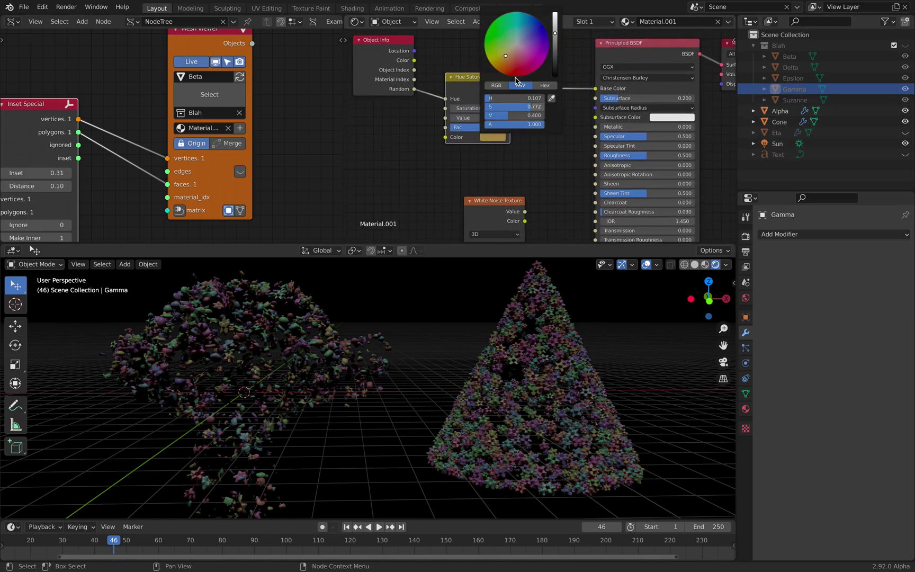
{"action": "left_click", "coordinate": [705, 264]}
{"action": "left_click", "coordinate": [491, 138]}
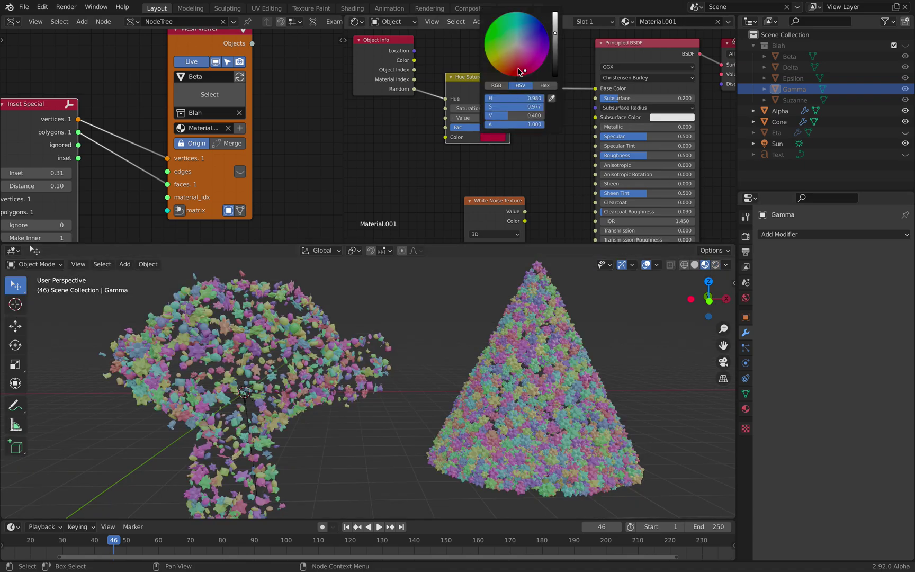
{"action": "left_click_drag", "start_coordinate": [521, 73], "coordinate": [536, 39]}
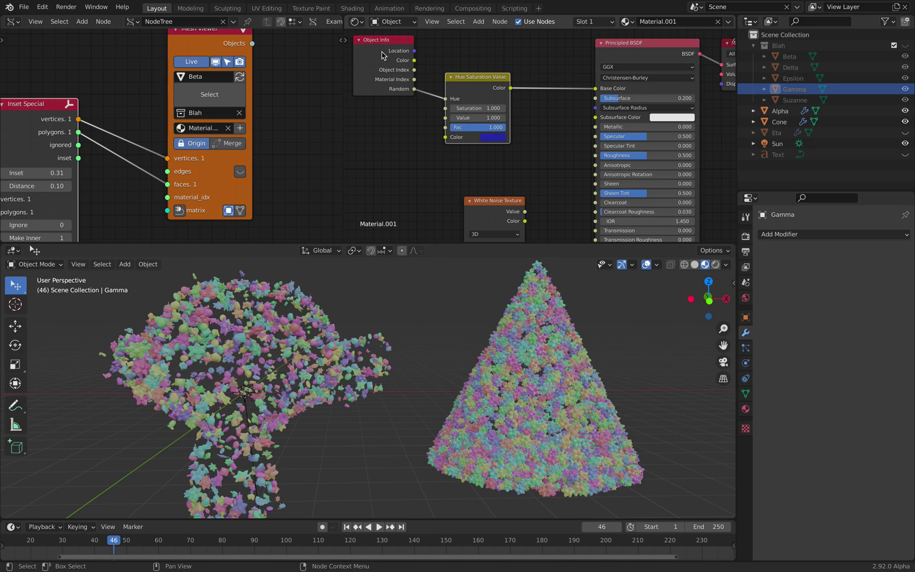
- Reposition the Object Info node and move the White Noise Texture node up beneath Hue Saturation Value
{"action": "left_click_drag", "start_coordinate": [381, 50], "coordinate": [512, 83]}
{"action": "left_click_drag", "start_coordinate": [407, 69], "coordinate": [418, 62]}
{"action": "scroll", "coordinate": [435, 99], "scroll_direction": "up", "scroll_amount": 2}
{"action": "middle_click_drag", "start_coordinate": [531, 135], "coordinate": [502, 67]}
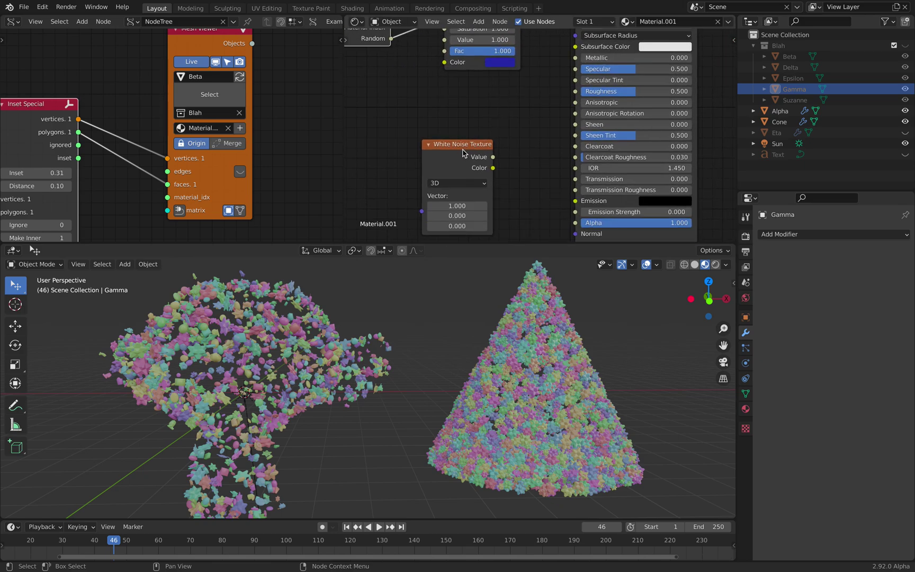
{"action": "left_click_drag", "start_coordinate": [463, 149], "coordinate": [484, 95]}
- Save the file and bring the Suzanne and IcoSphere node chains into view in the Sverchok tree
{"action": "mouse_move", "coordinate": [535, 342]}
{"action": "middle_mouse_down"}
{"action": "mouse_move", "coordinate": [576, 337]}
{"action": "mouse_move", "coordinate": [500, 342]}
{"action": "mouse_move", "coordinate": [525, 343]}
{"action": "middle_mouse_up"}
{"action": "scroll", "coordinate": [210, 147], "scroll_direction": "down", "scroll_amount": 3}
{"action": "middle_click_drag", "start_coordinate": [249, 318], "coordinate": [262, 306]}
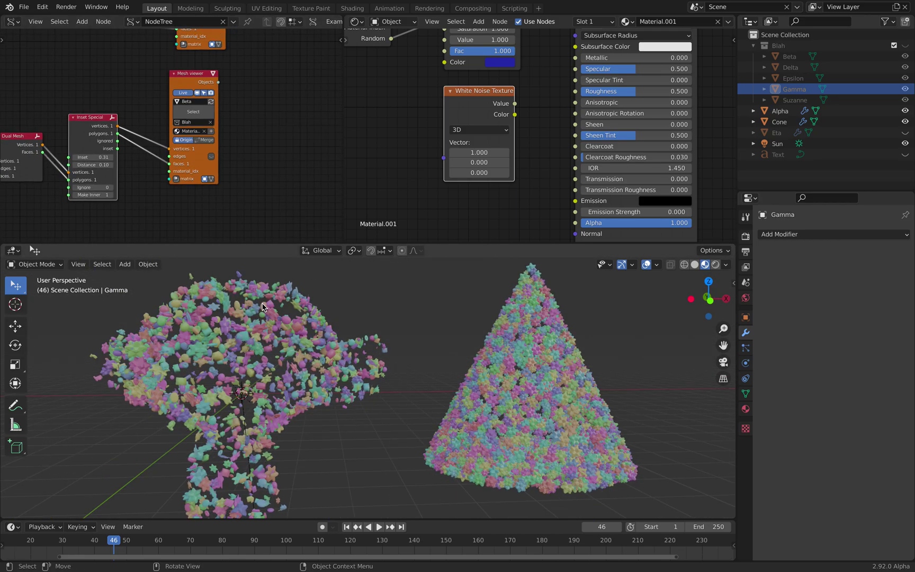
{"action": "key", "text": "ctrl+s"}
{"action": "middle_click_drag", "start_coordinate": [135, 87], "coordinate": [203, 124]}
{"action": "scroll", "coordinate": [170, 149], "scroll_direction": "down", "scroll_amount": 3}
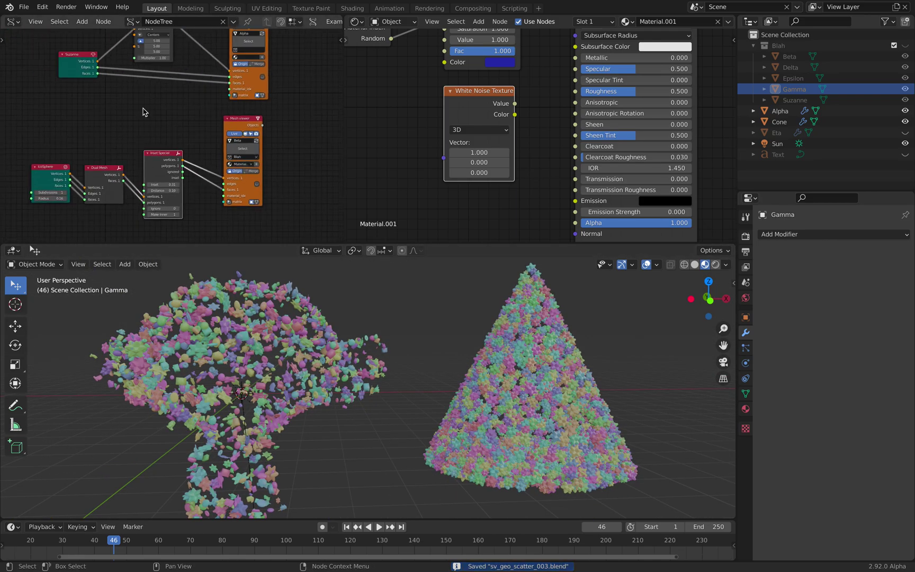
{"action": "middle_click_drag", "start_coordinate": [141, 106], "coordinate": [134, 84]}
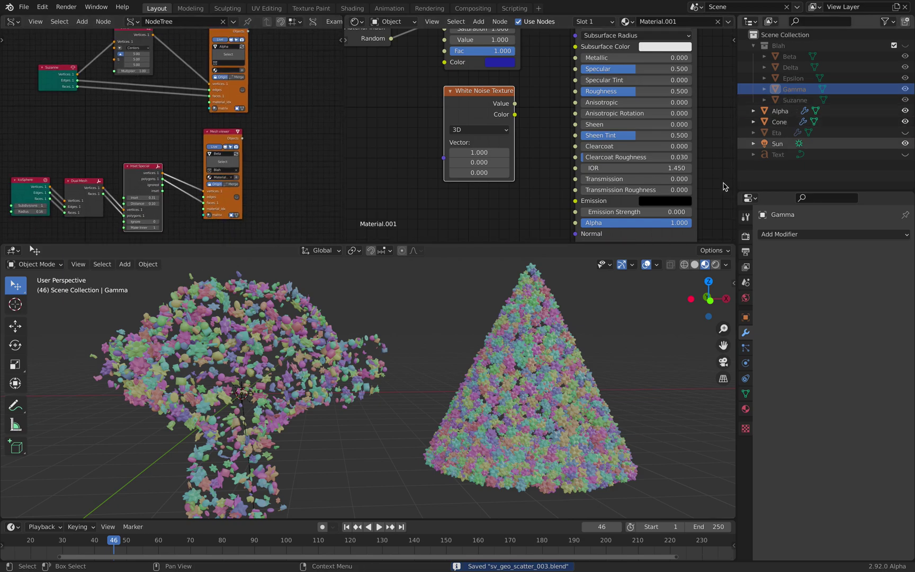
- Check the modifiers of Alpha, Cone and Eta, unhide Eta in the viewport and leave it selected
{"action": "left_click", "coordinate": [787, 125]}
{"action": "left_click", "coordinate": [779, 110]}
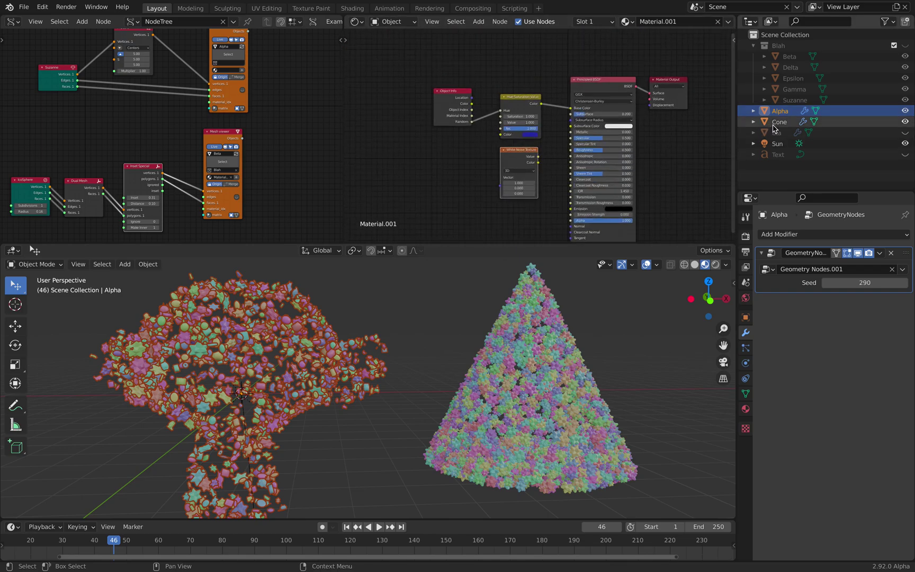
{"action": "left_click", "coordinate": [779, 123]}
{"action": "left_click", "coordinate": [781, 134]}
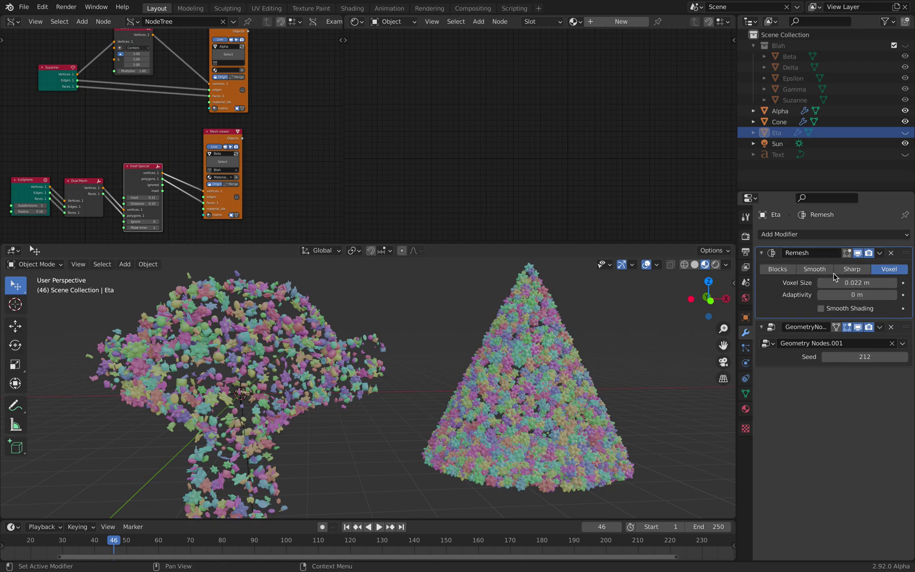
{"action": "left_click", "coordinate": [905, 133]}
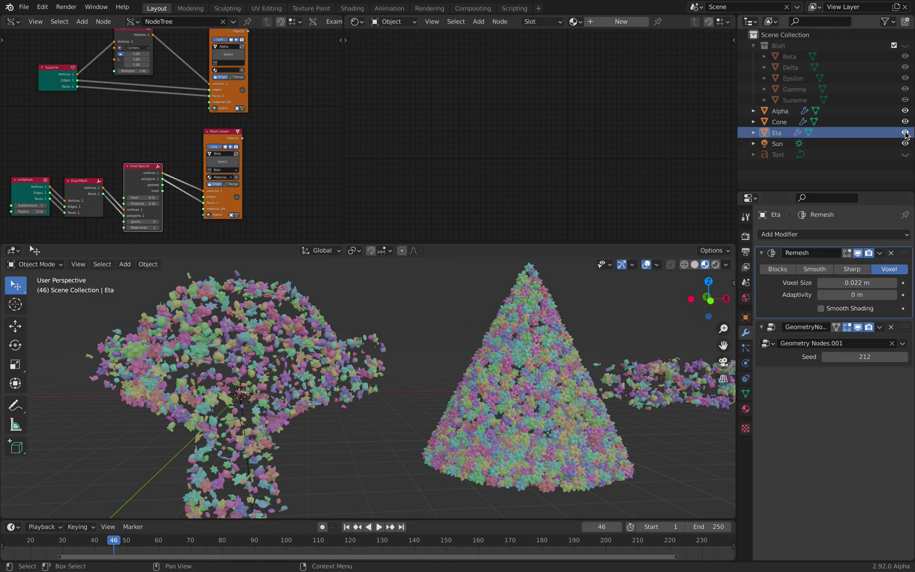
{"action": "middle_click_drag", "start_coordinate": [560, 386], "coordinate": [440, 405]}
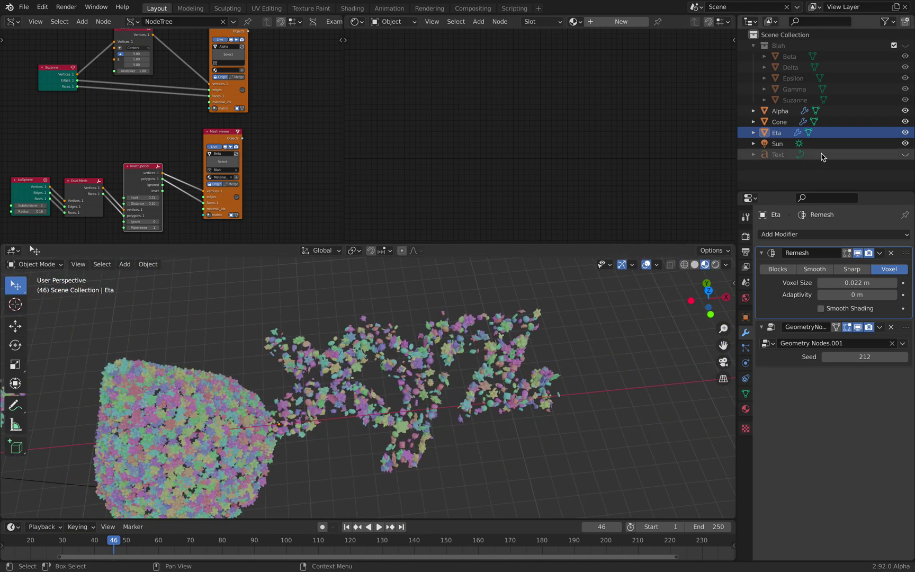
{"action": "left_click", "coordinate": [780, 136]}
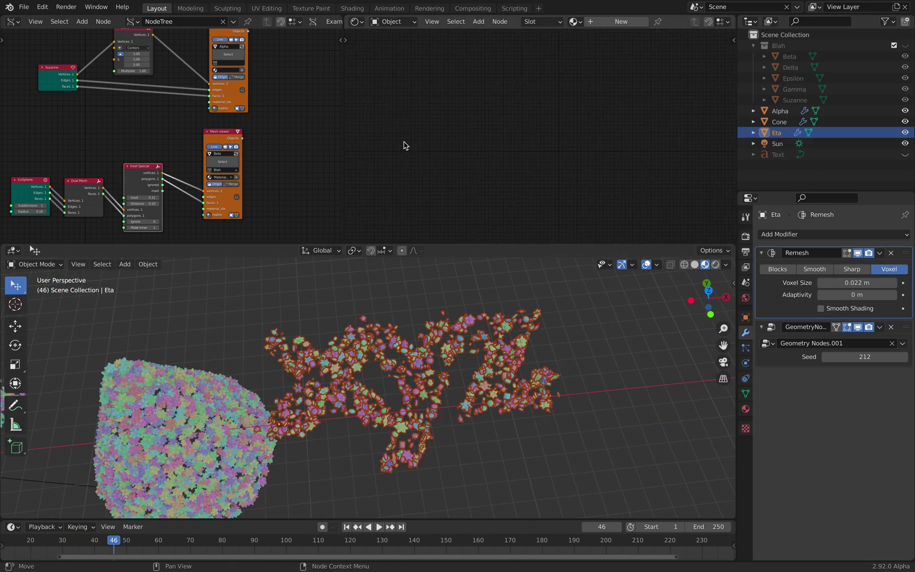
- Switch the shader editor area to the Geometry Node Editor, show Alpha's Geometry Nodes.001 tree and save the file
{"action": "left_click", "coordinate": [358, 22]}
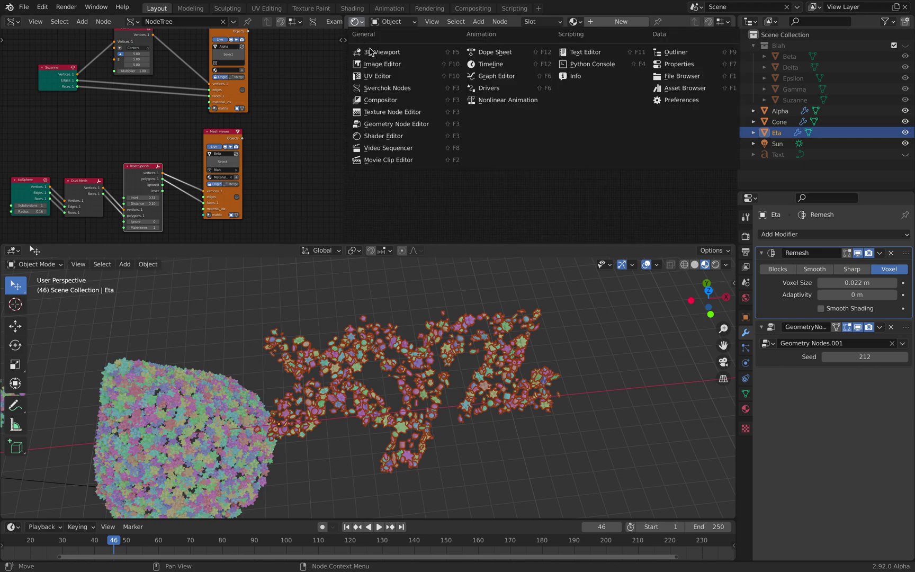
{"action": "left_click", "coordinate": [395, 127]}
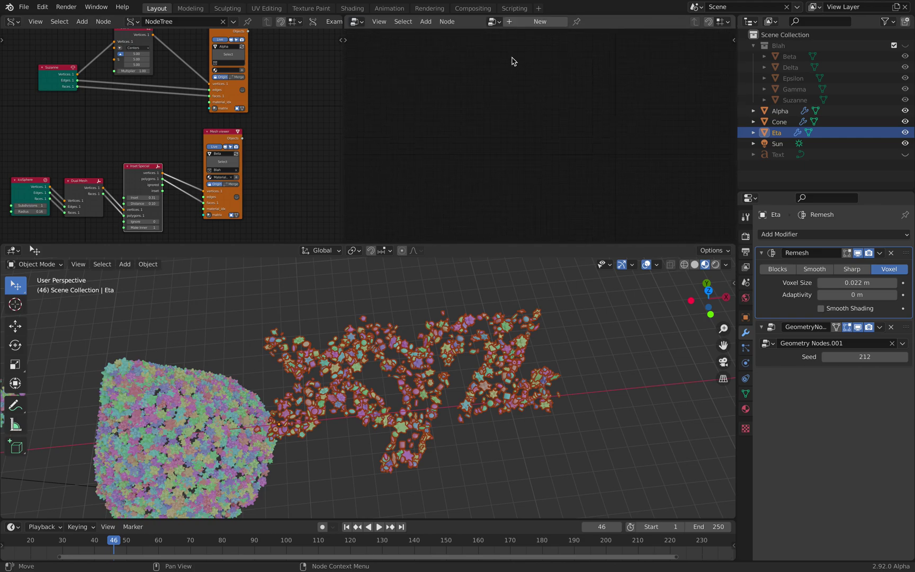
{"action": "left_click", "coordinate": [783, 122]}
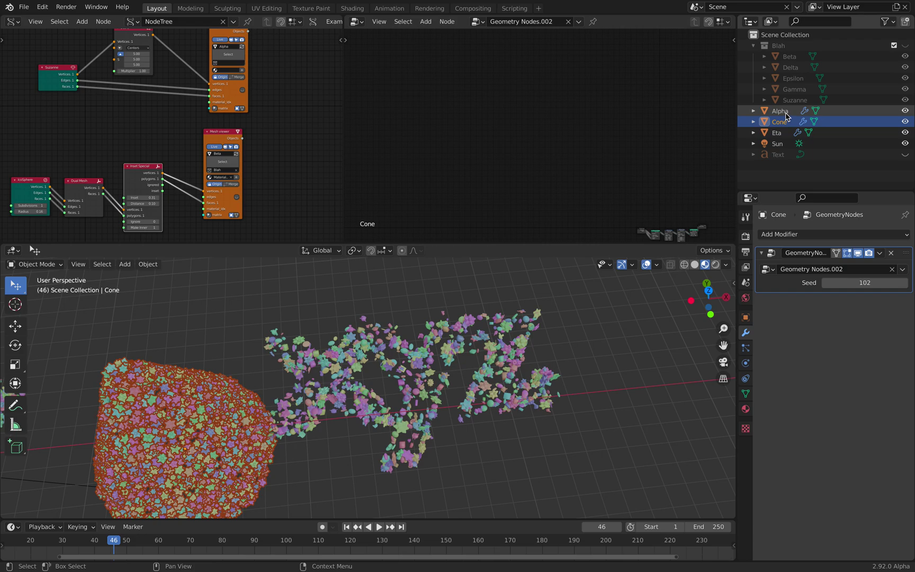
{"action": "left_click", "coordinate": [780, 111]}
{"action": "scroll", "coordinate": [664, 172], "scroll_direction": "up", "scroll_amount": 5}
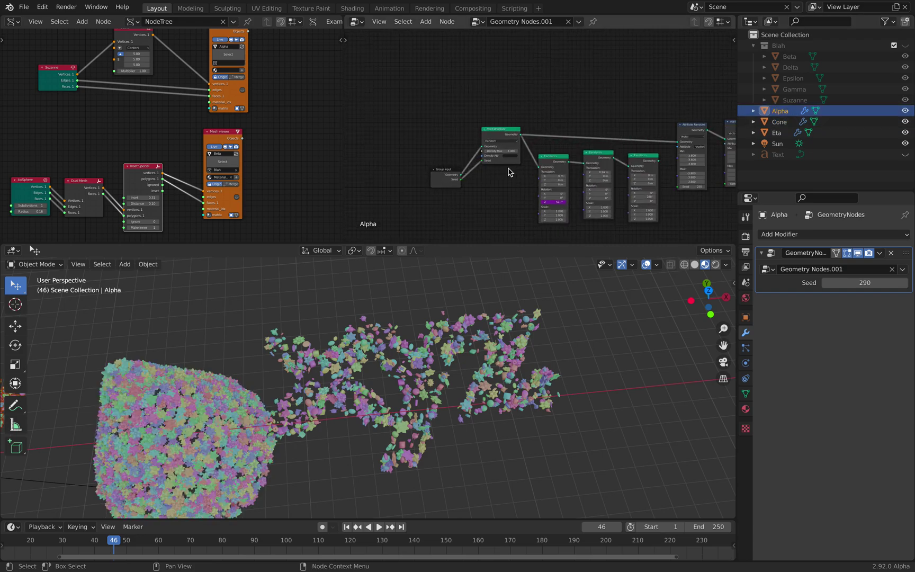
{"action": "scroll", "coordinate": [509, 173], "scroll_direction": "up", "scroll_amount": 5}
{"action": "key", "text": "ctrl+s"}
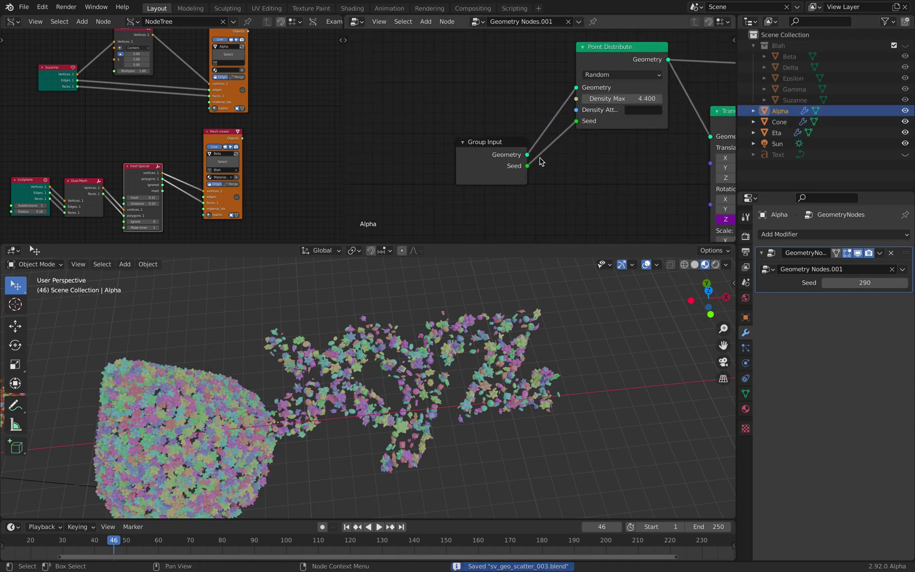
- Expose the Point Distribute node's Density Max as a modifier input by linking it to the Group Input node
{"action": "left_click_drag", "start_coordinate": [511, 153], "coordinate": [568, 121]}
{"action": "scroll", "coordinate": [518, 155], "scroll_direction": "up", "scroll_amount": 3}
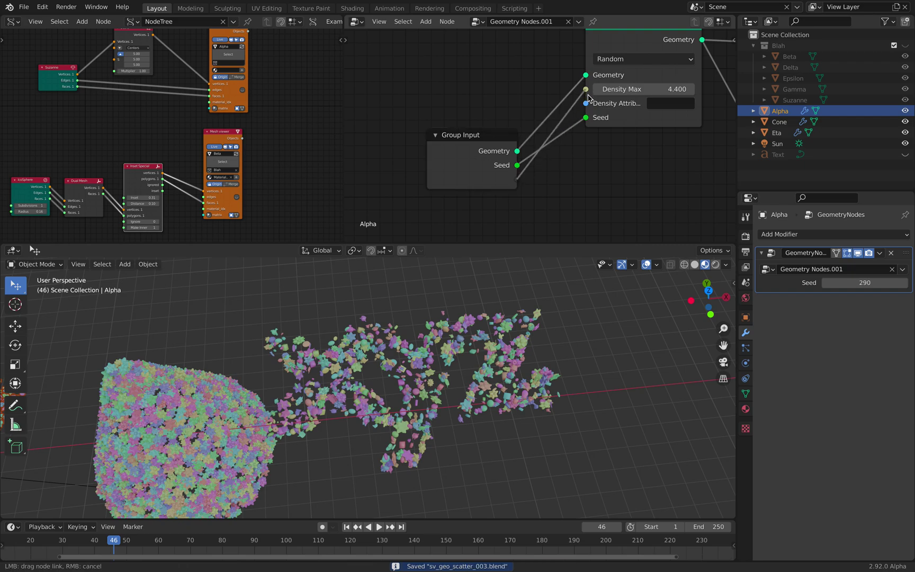
{"action": "left_click_drag", "start_coordinate": [589, 98], "coordinate": [587, 90]}
- Set Density Max to 9.740 and Seed to 338 on Alpha's geometry nodes modifier
{"action": "middle_click_drag", "start_coordinate": [370, 392], "coordinate": [576, 326]}
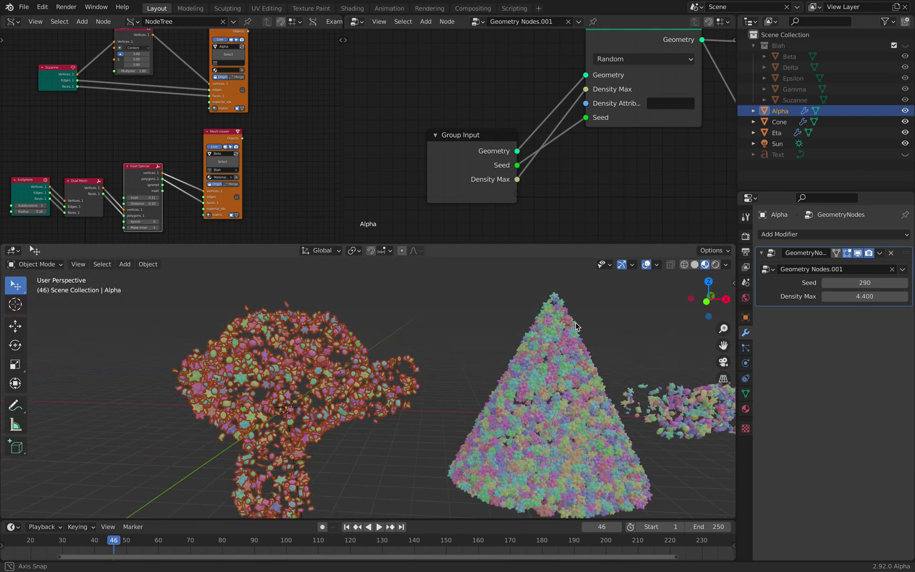
{"action": "left_click_drag", "start_coordinate": [865, 296], "coordinate": [911, 296]}
{"action": "mouse_move", "coordinate": [474, 333]}
{"action": "middle_mouse_down"}
{"action": "mouse_move", "coordinate": [471, 320]}
{"action": "mouse_move", "coordinate": [450, 324]}
{"action": "mouse_move", "coordinate": [474, 324]}
{"action": "middle_mouse_up"}
{"action": "left_click", "coordinate": [443, 341]}
{"action": "left_click_drag", "start_coordinate": [851, 294], "coordinate": [873, 283]}
{"action": "middle_click_drag", "start_coordinate": [586, 372], "coordinate": [577, 372]}
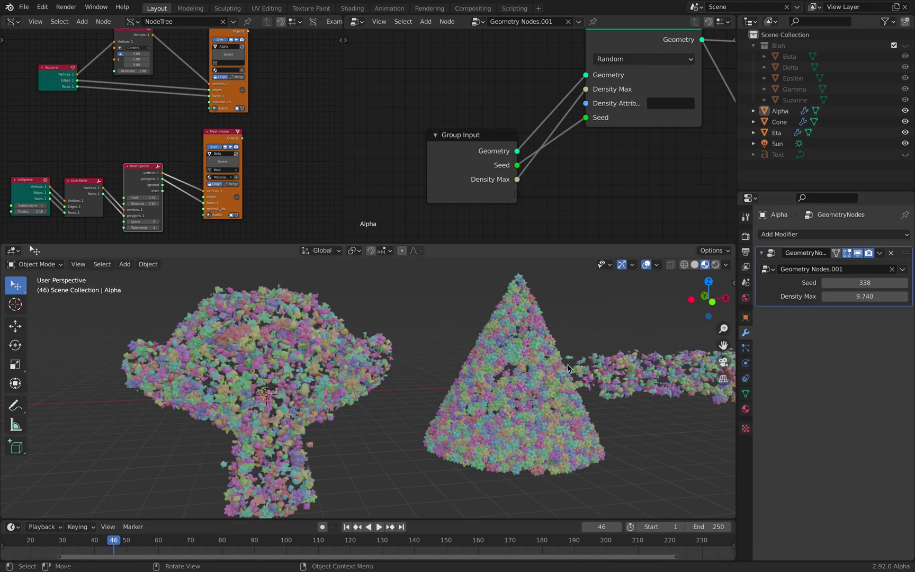
- Widen the outliner and properties area, bring more of Alpha's node tree into view and save the file
{"action": "left_click_drag", "start_coordinate": [737, 164], "coordinate": [673, 161]}
{"action": "scroll", "coordinate": [578, 153], "scroll_direction": "down", "scroll_amount": 5}
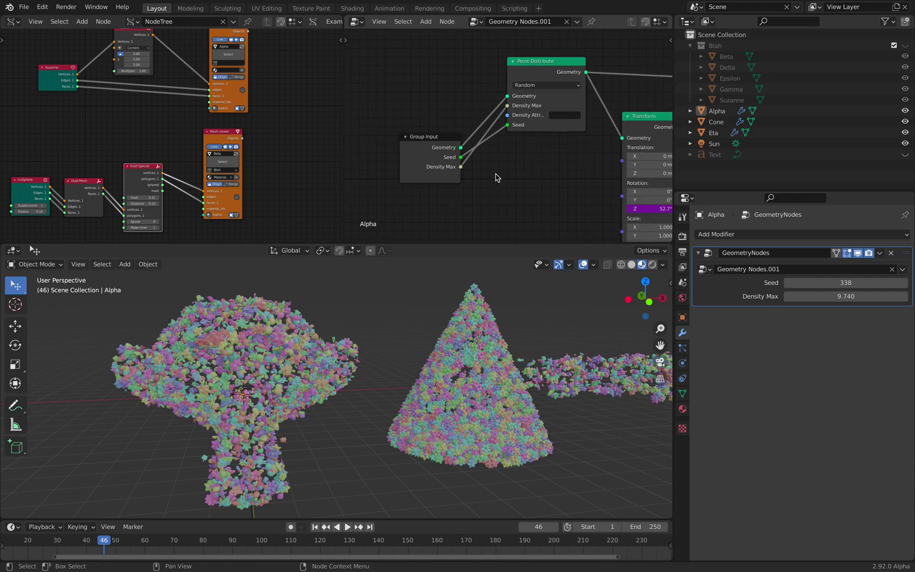
{"action": "middle_click_drag", "start_coordinate": [554, 151], "coordinate": [512, 167]}
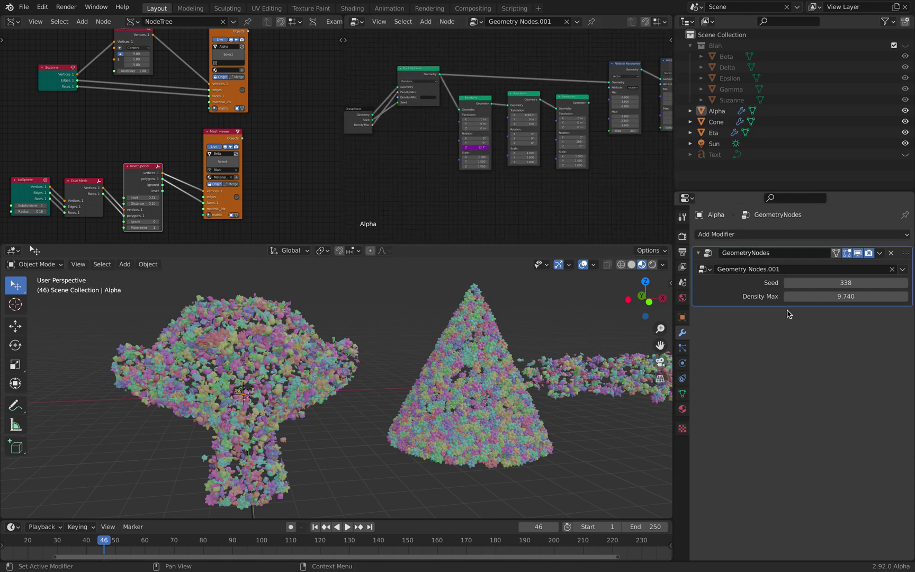
{"action": "scroll", "coordinate": [375, 320], "scroll_direction": "down", "scroll_amount": 1}
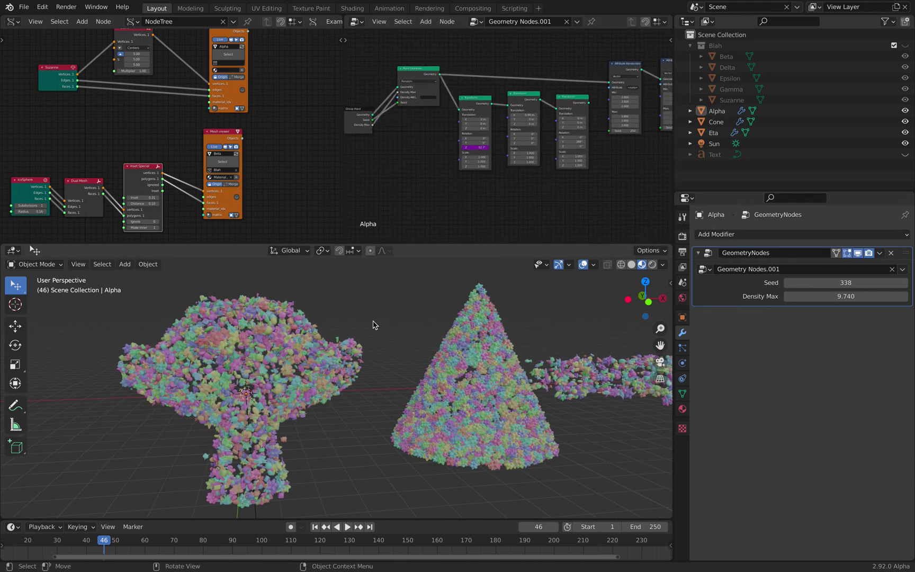
{"action": "key", "text": "ctrl+s"}
- Add a cube mesh and move it beside the scattered Suzanne, on the side away from the cone
{"action": "scroll", "coordinate": [376, 321], "scroll_direction": "down", "scroll_amount": 1}
{"action": "middle_click_drag", "start_coordinate": [401, 332], "coordinate": [184, 330]}
{"action": "key", "text": "shift+a"}
{"action": "mouse_move", "coordinate": [243, 348]}
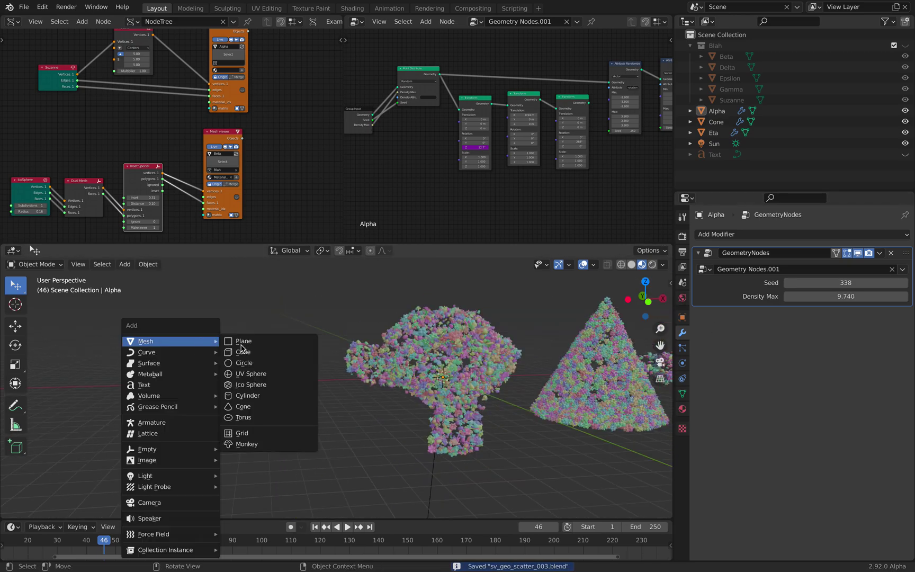
{"action": "left_click", "coordinate": [271, 353]}
{"action": "key", "text": "g"}
{"action": "left_click", "coordinate": [207, 346]}
- Scale the cube up to more than three times its size and rotate it freely with the trackball rotation
{"action": "key", "text": "s"}
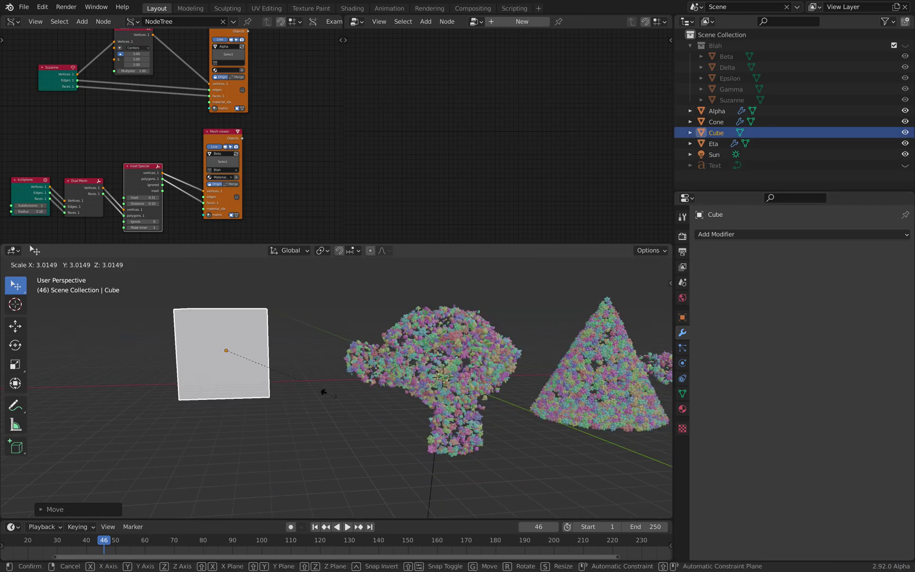
{"action": "left_click", "coordinate": [344, 401]}
{"action": "scroll", "coordinate": [334, 400], "scroll_direction": "down", "scroll_amount": 1}
{"action": "key", "text": "r"}
{"action": "key", "text": "r"}
{"action": "left_click", "coordinate": [290, 329]}
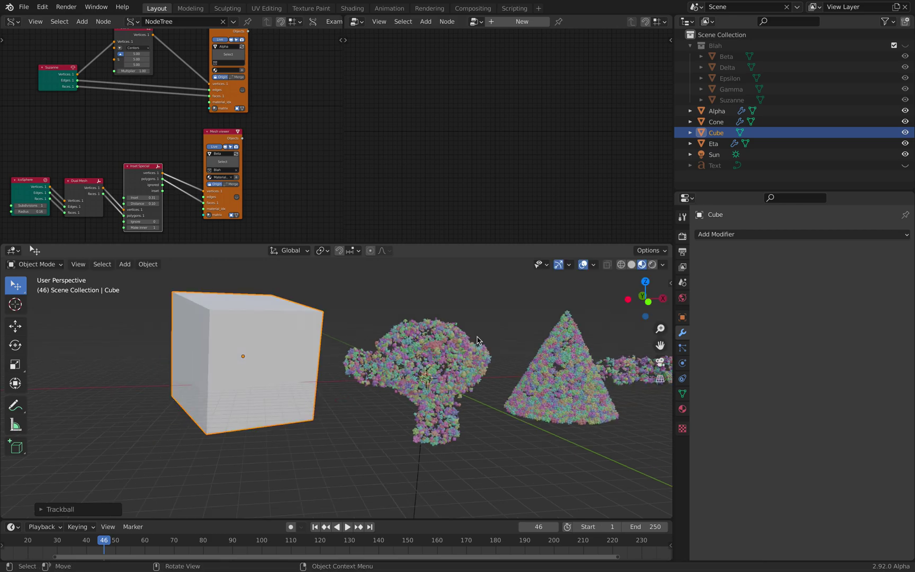
- Copy Alpha's geometry nodes modifier to the cube by linking modifiers with Alpha as the active object
{"action": "left_click", "coordinate": [716, 110]}
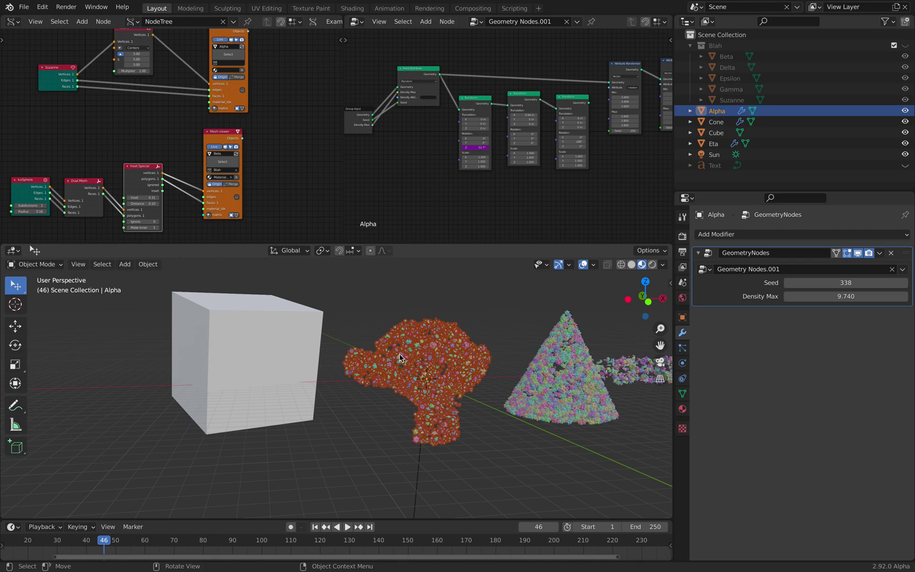
{"action": "left_click", "coordinate": [283, 337]}
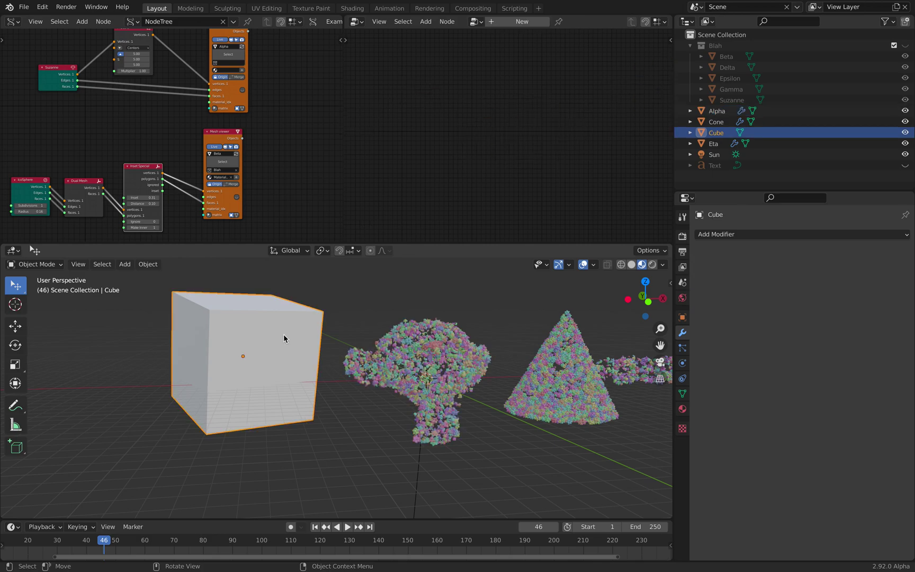
{"action": "left_click", "coordinate": [719, 111], "text": "ctrl"}
{"action": "middle_click_drag", "start_coordinate": [415, 384], "coordinate": [416, 384]}
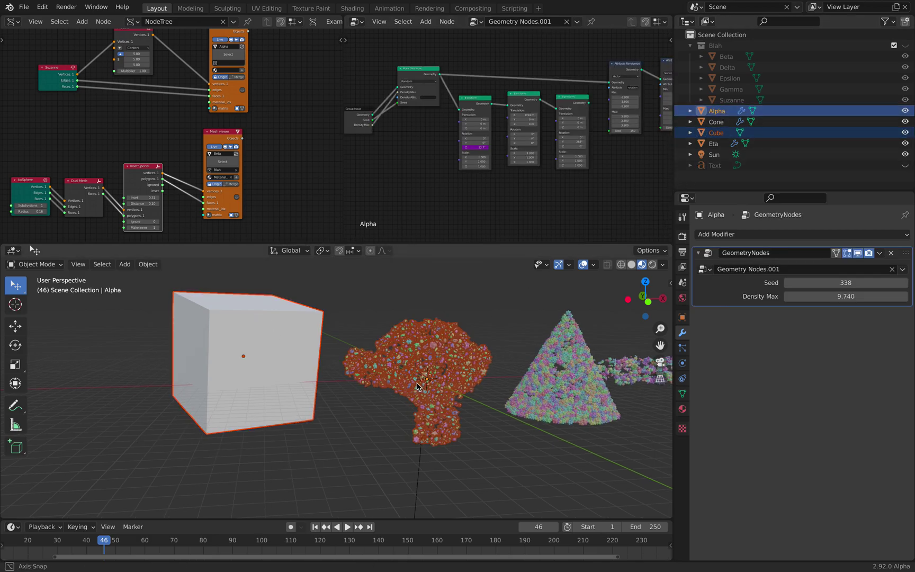
{"action": "key", "text": "ctrl+l"}
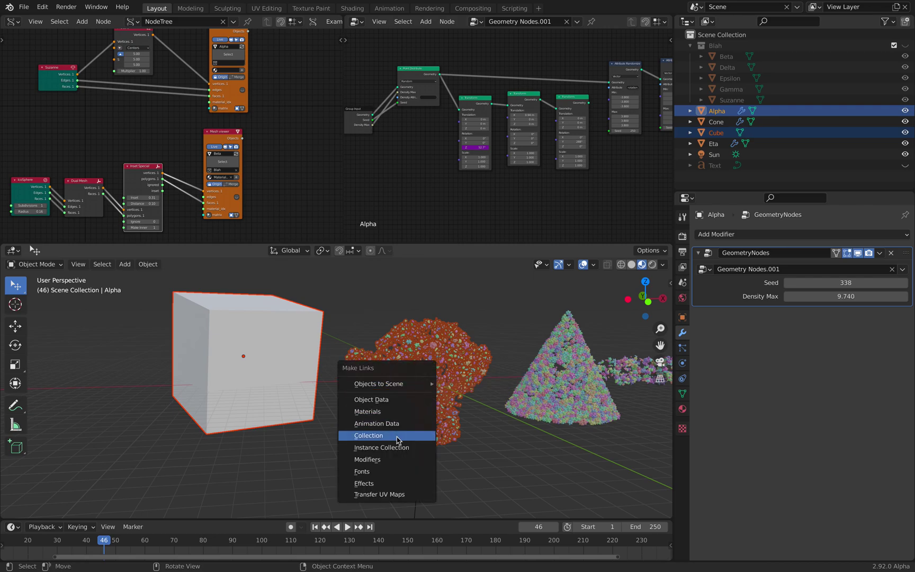
{"action": "left_click", "coordinate": [394, 465]}
{"action": "left_click", "coordinate": [354, 295]}
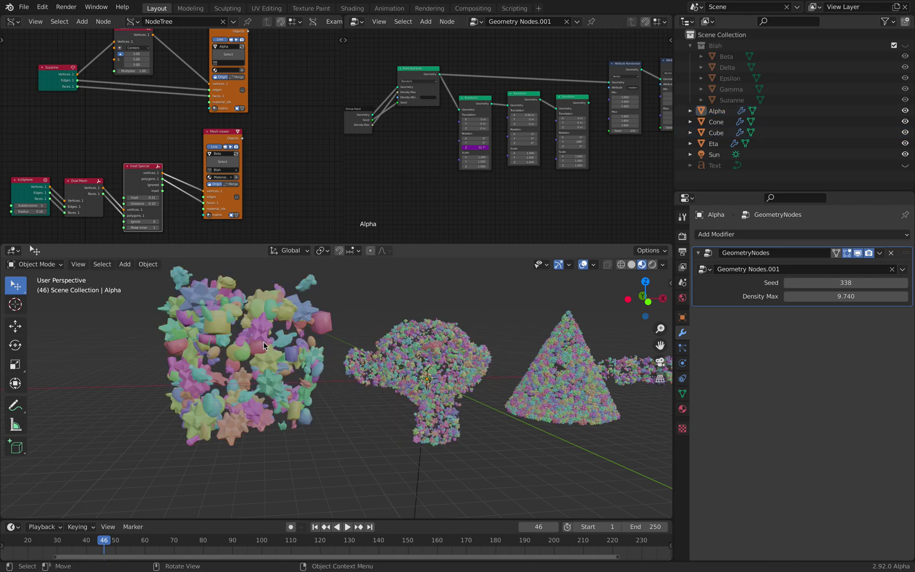
- Scale the cube down to about 0.68 of its size and apply its scale
{"action": "mouse_move", "coordinate": [264, 341]}
{"action": "middle_mouse_down"}
{"action": "mouse_move", "coordinate": [250, 342]}
{"action": "mouse_move", "coordinate": [277, 343]}
{"action": "mouse_move", "coordinate": [261, 343]}
{"action": "middle_mouse_up"}
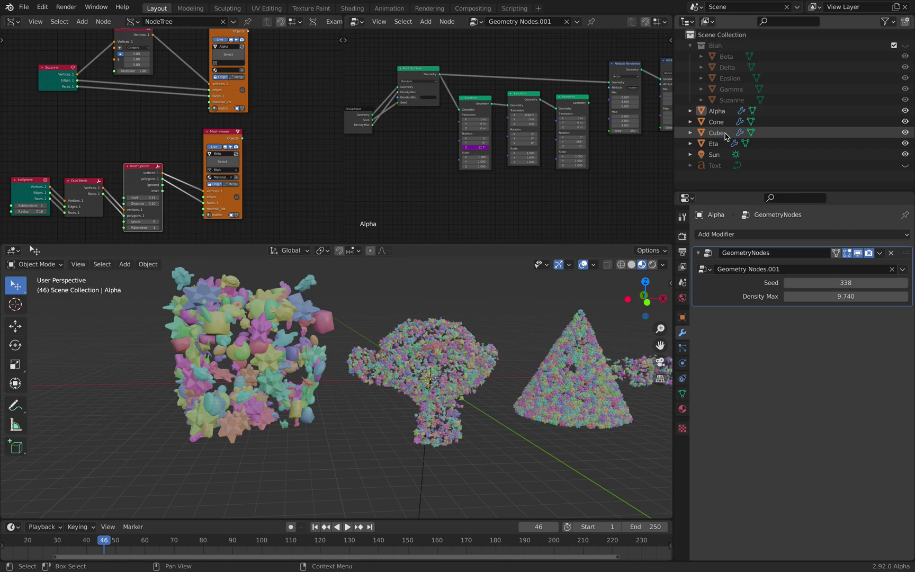
{"action": "left_click", "coordinate": [727, 133]}
{"action": "key", "text": "s"}
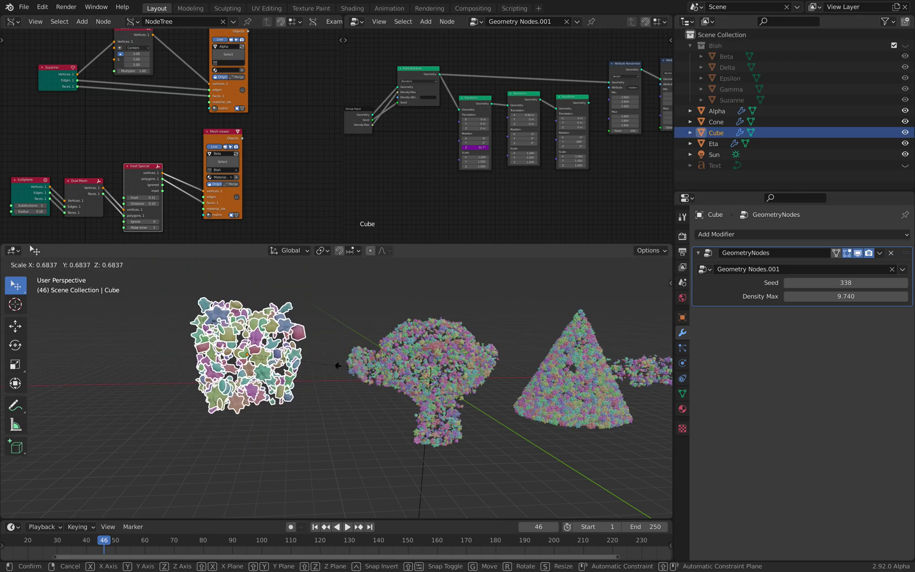
{"action": "left_click", "coordinate": [344, 369]}
{"action": "key", "text": "ctrl+a"}
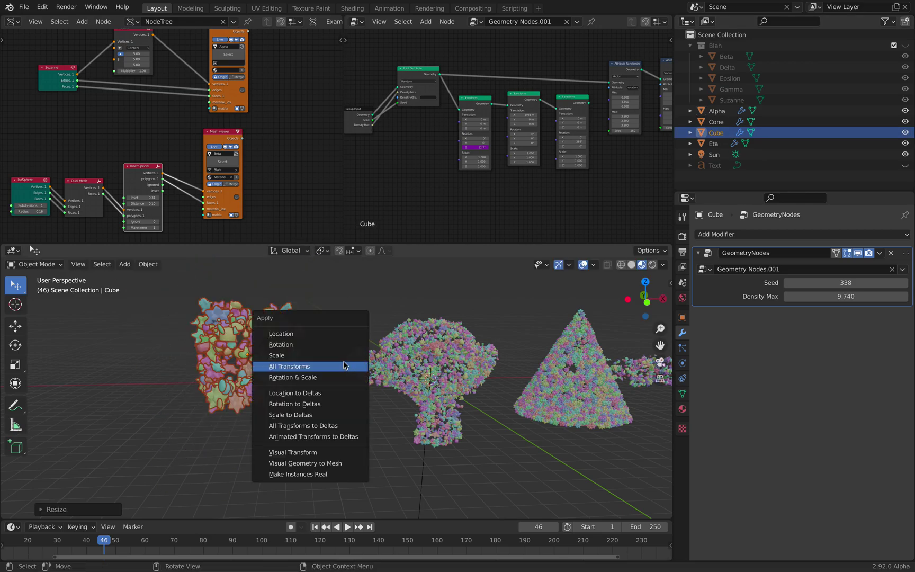
{"action": "left_click", "coordinate": [342, 355]}
- Bring all four scattered objects into view together and save the file
{"action": "middle_click_drag", "start_coordinate": [382, 371], "coordinate": [261, 342]}
{"action": "middle_click_drag", "start_coordinate": [439, 367], "coordinate": [364, 376]}
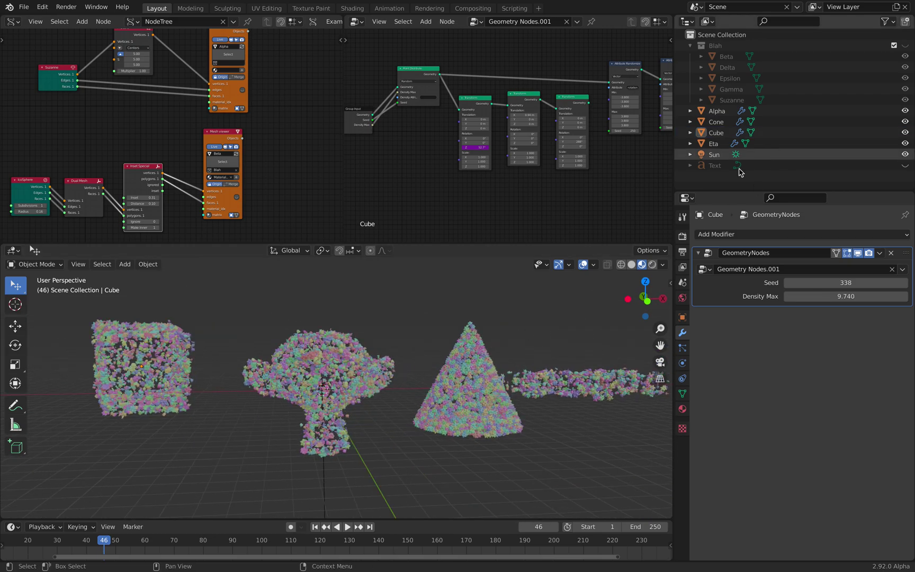
{"action": "middle_click_drag", "start_coordinate": [555, 356], "coordinate": [472, 331]}
{"action": "scroll", "coordinate": [511, 390], "scroll_direction": "down", "scroll_amount": 3}
{"action": "scroll", "coordinate": [459, 390], "scroll_direction": "up", "scroll_amount": 3}
{"action": "key", "text": "ctrl+s"}
- Unhide the Text object in the viewport, select it and bring it into close view
{"action": "left_click", "coordinate": [714, 165]}
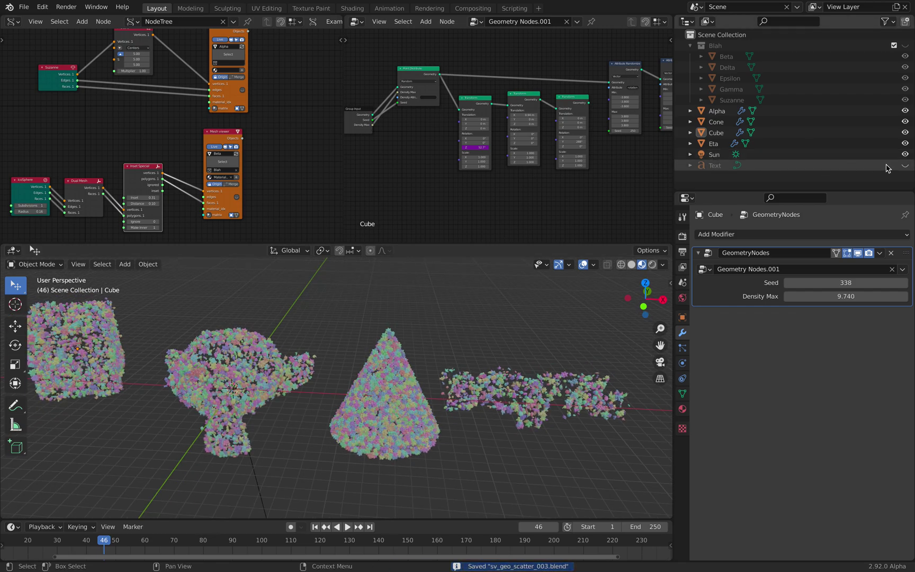
{"action": "middle_click_drag", "start_coordinate": [351, 338], "coordinate": [313, 376]}
{"action": "middle_click_drag", "start_coordinate": [345, 318], "coordinate": [310, 366], "text": "shift"}
{"action": "scroll", "coordinate": [310, 366], "scroll_direction": "up", "scroll_amount": 3}
- Replace the Text object's content with "geometry nodes", advance to frame 47 and inspect the scattered lettering
{"action": "key", "text": "Tab"}
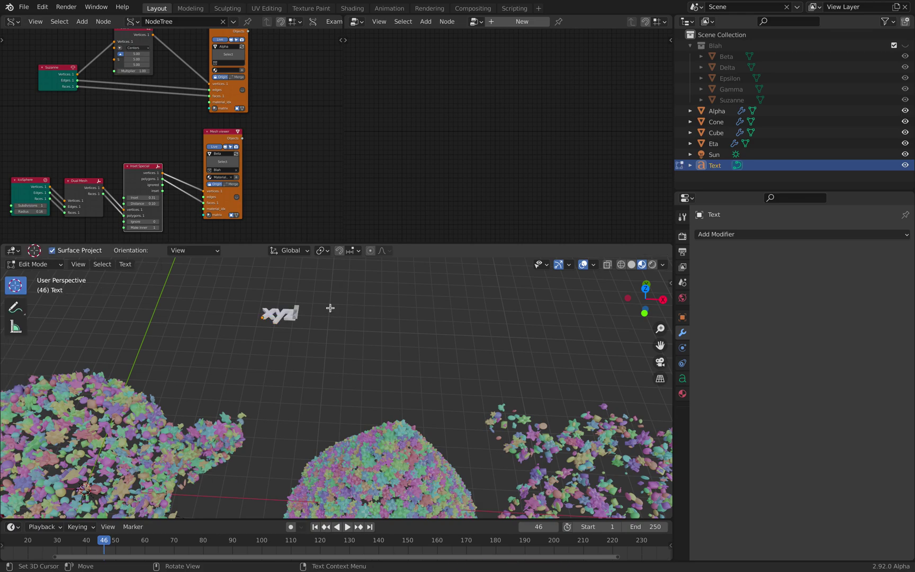
{"action": "key", "text": "BackSpace"}
{"action": "key", "text": "BackSpace"}
{"action": "key", "text": "BackSpace"}
{"action": "type", "text": "ge"}
{"action": "key", "text": "Tab"}
{"action": "middle_click_drag", "start_coordinate": [468, 413], "coordinate": [449, 375], "text": "shift"}
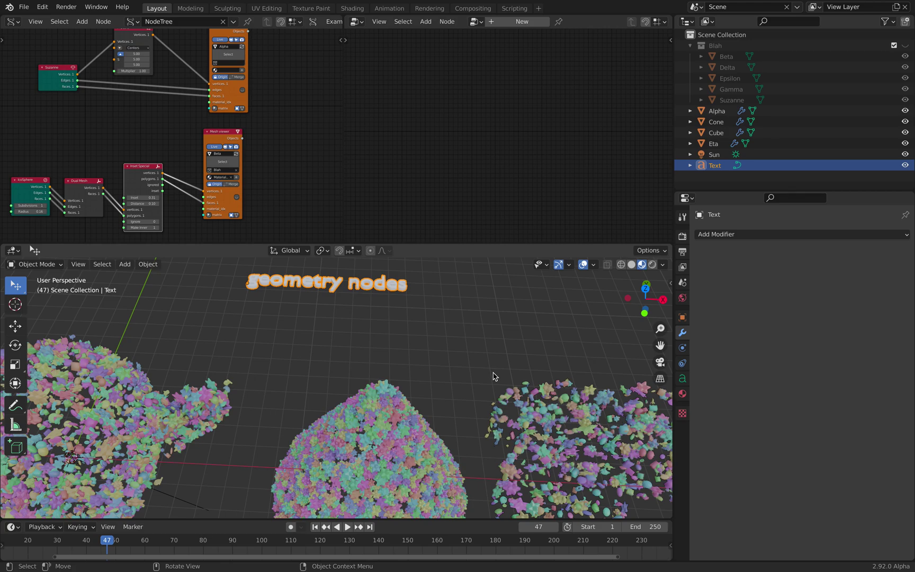
{"action": "key", "text": "Home"}
{"action": "scroll", "coordinate": [404, 377], "scroll_direction": "up", "scroll_amount": 7}
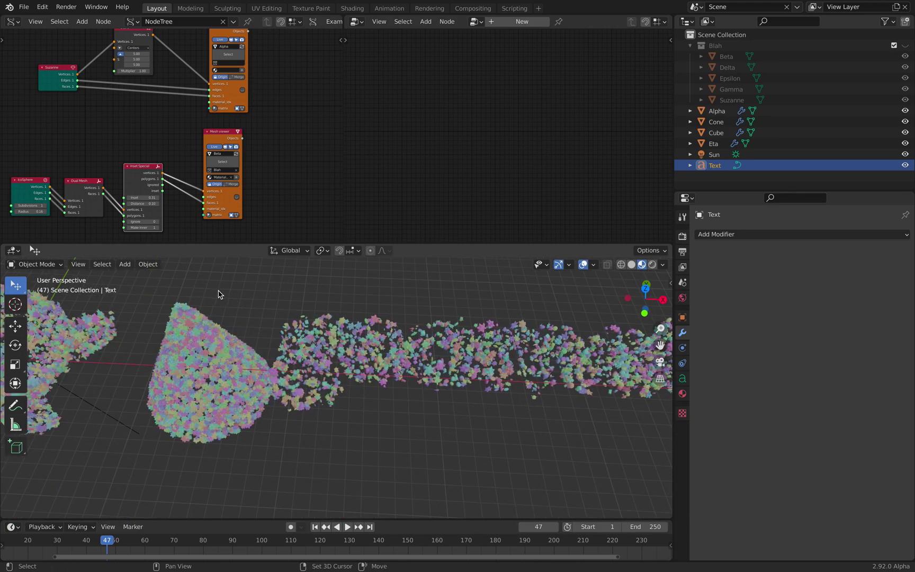
- Replace the Text object's content with "123" and advance to frame 48 to refresh the scattered lettering
{"action": "middle_click_drag", "start_coordinate": [219, 294], "coordinate": [429, 400], "text": "shift"}
{"action": "scroll", "coordinate": [376, 338], "scroll_direction": "up", "scroll_amount": 3}
{"action": "key", "text": "Tab"}
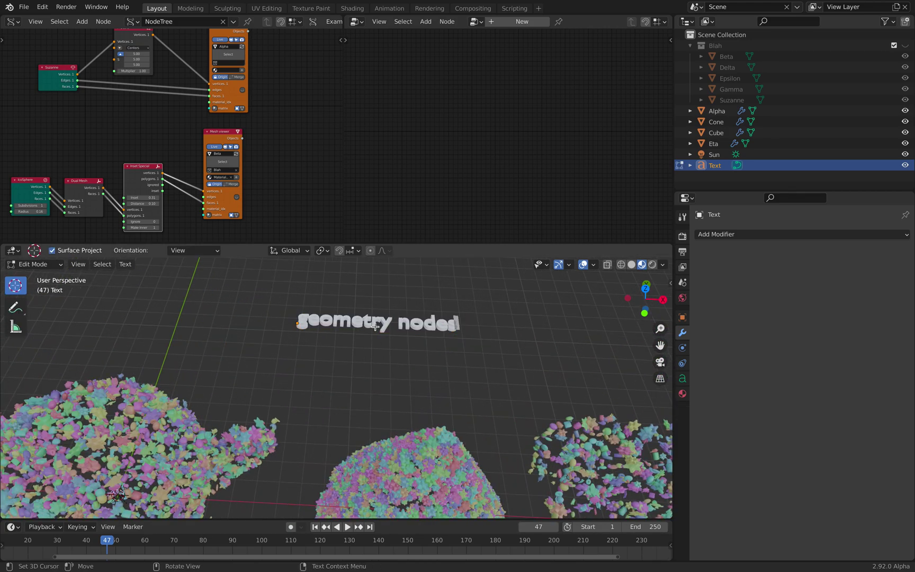
{"action": "key", "text": "BackSpace"}
{"action": "key", "text": "BackSpace"}
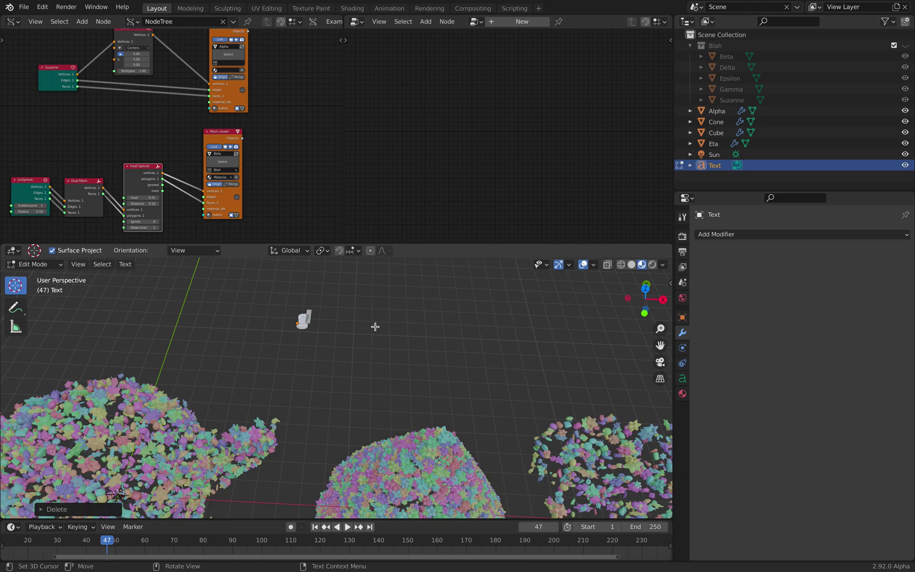
{"action": "type", "text": "123"}
{"action": "key", "text": "Tab"}
{"action": "scroll", "coordinate": [419, 339], "scroll_direction": "down", "scroll_amount": 3}
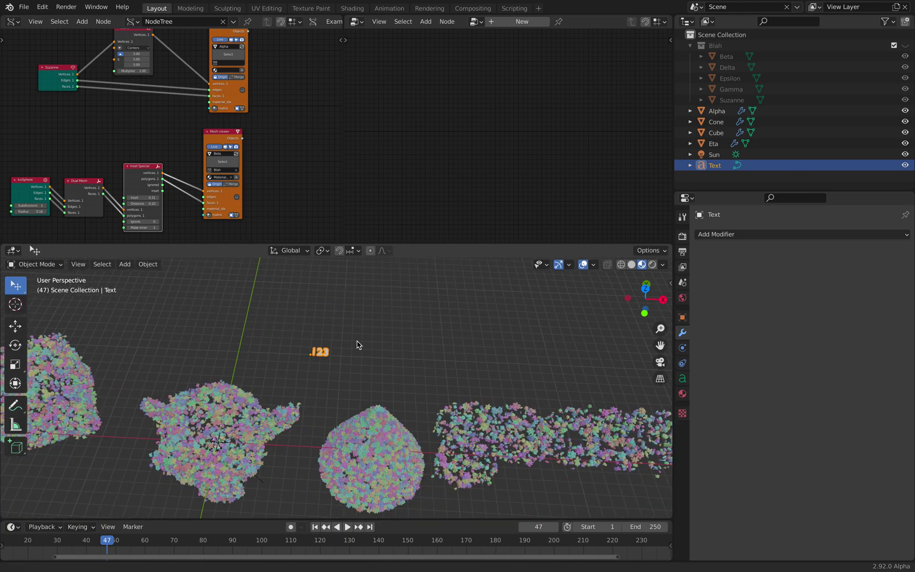
{"action": "scroll", "coordinate": [357, 347], "scroll_direction": "up", "scroll_amount": 2}
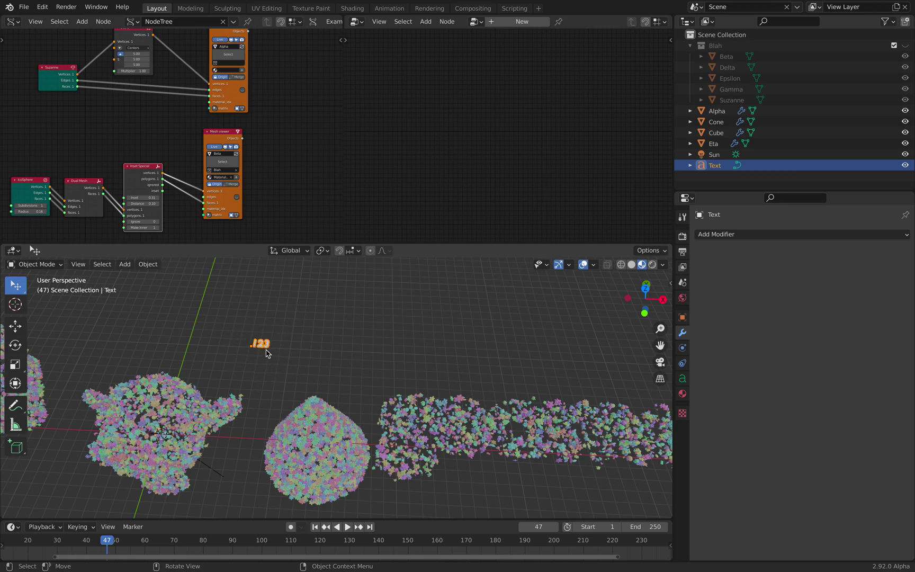
{"action": "key", "text": "Right"}
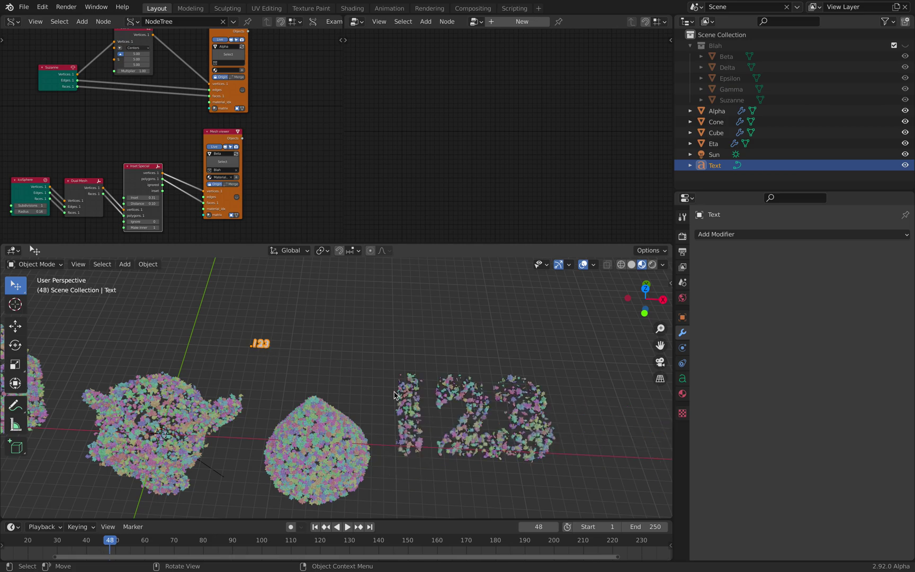
- Select the scattered lettering object Eta and set its geometry nodes Seed to 312
{"action": "scroll", "coordinate": [409, 397], "scroll_direction": "up", "scroll_amount": 4}
{"action": "middle_click_drag", "start_coordinate": [447, 396], "coordinate": [348, 325]}
{"action": "left_click", "coordinate": [547, 359]}
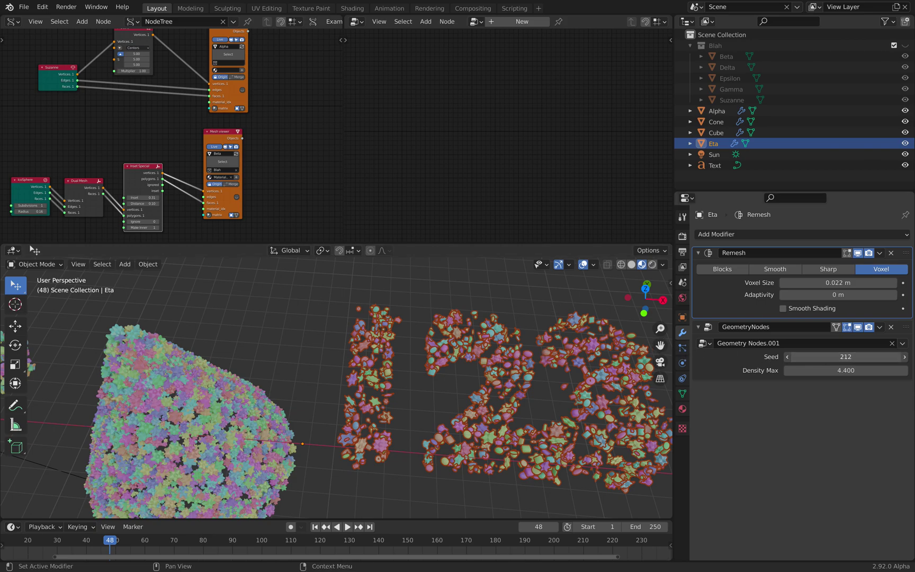
{"action": "left_click_drag", "start_coordinate": [823, 358], "coordinate": [829, 370]}
- Try a geometry nodes Density Max of 1 on the scattered lettering, and set it to 5
{"action": "left_click", "coordinate": [829, 370]}
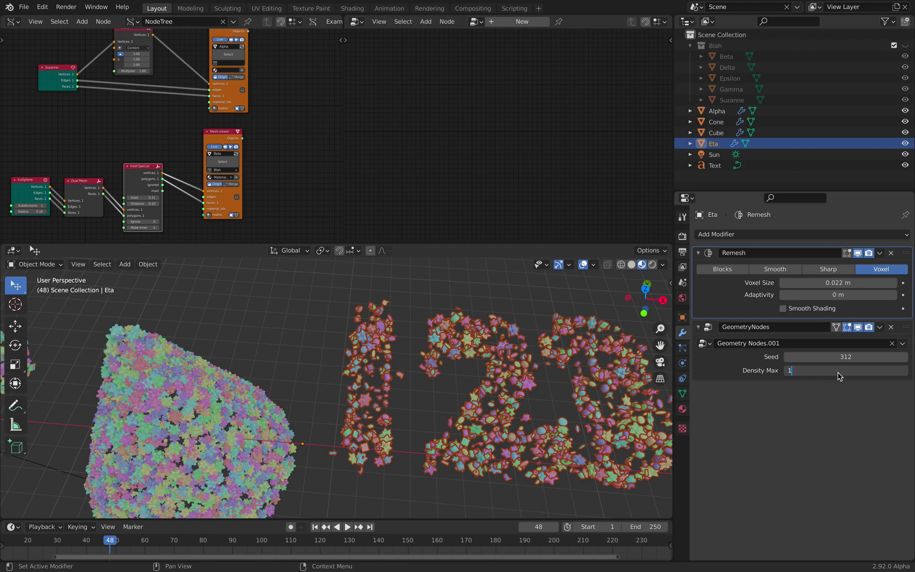
{"action": "type", "text": "1"}
{"action": "key", "text": "Return"}
{"action": "left_click", "coordinate": [840, 370]}
{"action": "type", "text": "5"}
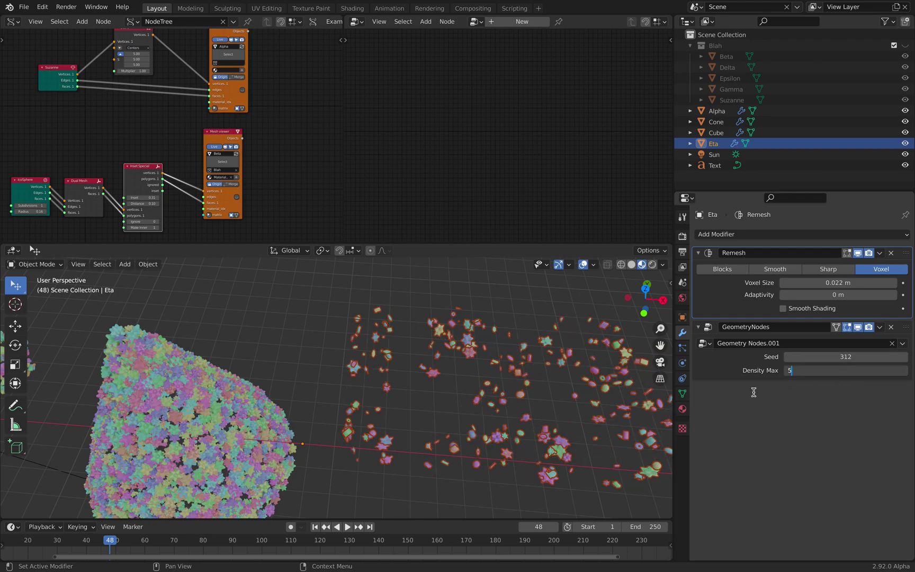
{"action": "key", "text": "Return"}
- Deselect the scattered lettering, view all the scattered objects from a low angle and save the blend file
{"action": "scroll", "coordinate": [403, 375], "scroll_direction": "down", "scroll_amount": 6}
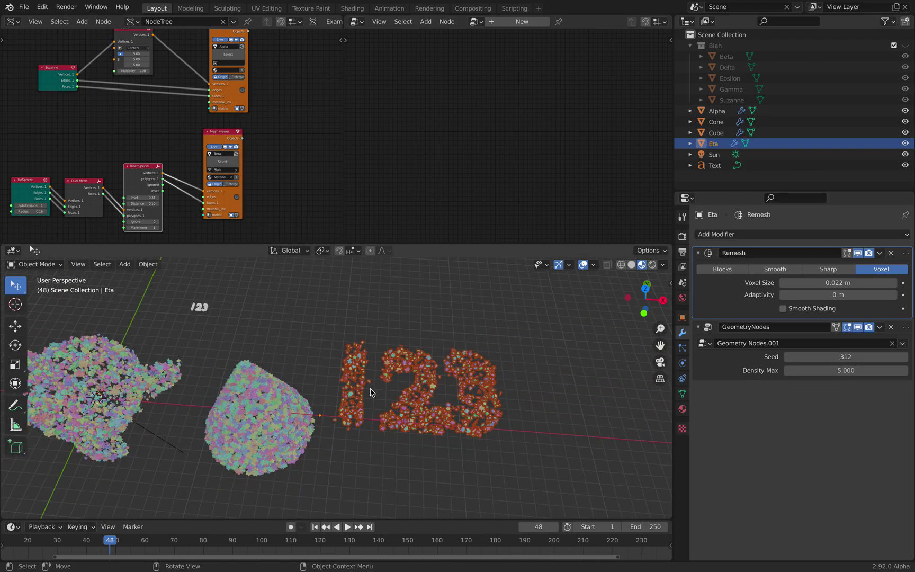
{"action": "left_click", "coordinate": [428, 372]}
{"action": "middle_click_drag", "start_coordinate": [428, 372], "coordinate": [435, 306]}
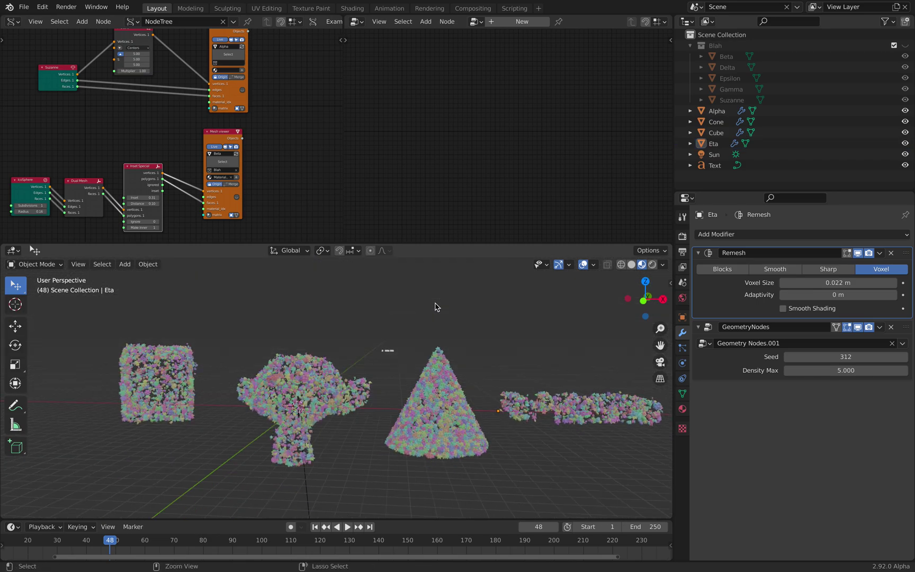
{"action": "key", "text": "ctrl+s"}
- Examine the scattered monkey head up close and the complete Sverchok node tree that generates the meshes
{"action": "scroll", "coordinate": [419, 331], "scroll_direction": "up", "scroll_amount": 3}
{"action": "scroll", "coordinate": [418, 331], "scroll_direction": "up", "scroll_amount": 3}
{"action": "middle_click_drag", "start_coordinate": [397, 360], "coordinate": [508, 365], "text": "shift"}
{"action": "scroll", "coordinate": [507, 365], "scroll_direction": "down", "scroll_amount": 1}
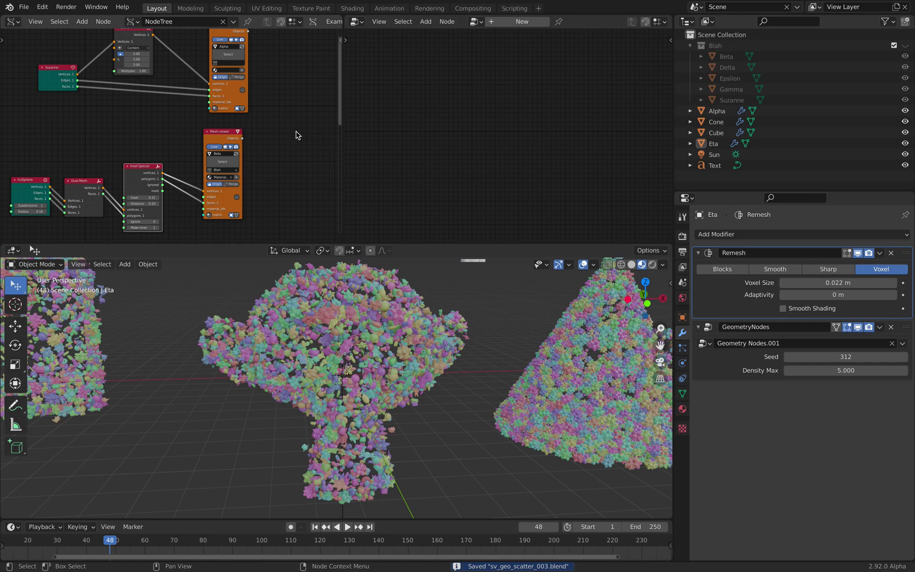
{"action": "scroll", "coordinate": [286, 135], "scroll_direction": "down", "scroll_amount": 4}
{"action": "middle_click_drag", "start_coordinate": [267, 141], "coordinate": [229, 142]}
{"action": "scroll", "coordinate": [228, 130], "scroll_direction": "down", "scroll_amount": 1}
{"action": "middle_click_drag", "start_coordinate": [187, 218], "coordinate": [239, 151]}
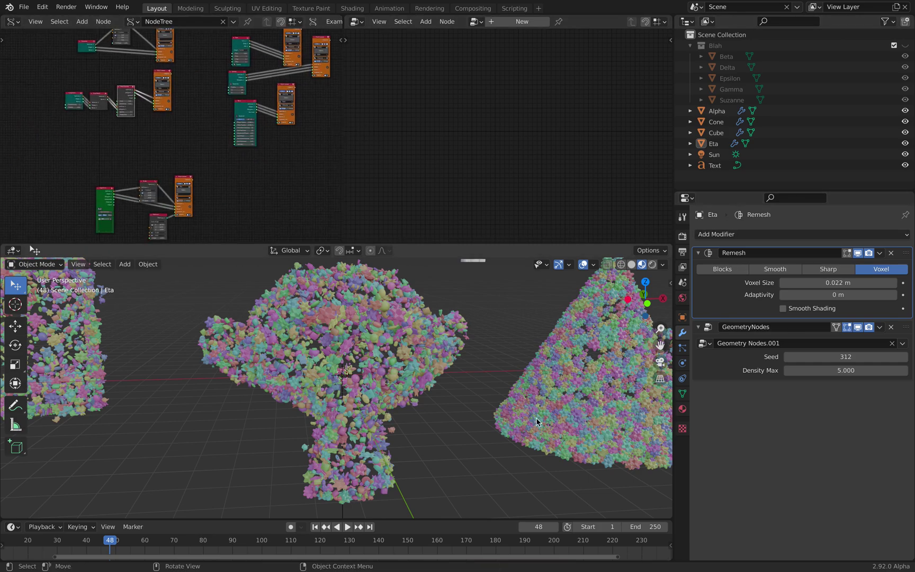
{"action": "scroll", "coordinate": [185, 164], "scroll_direction": "down", "scroll_amount": 1}
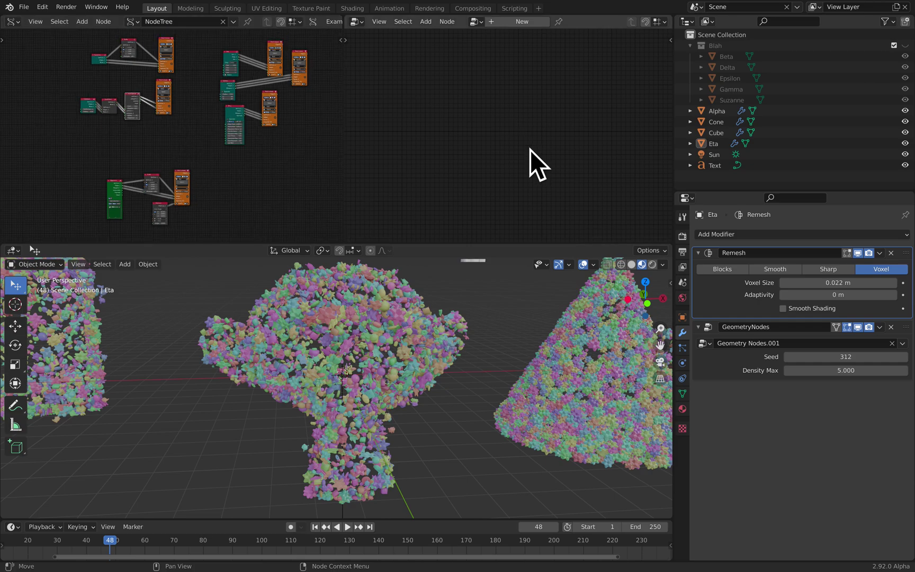
- Enlarge the 3D viewport by shrinking the node editors and inspect the scattered cube, monkey head and cone
{"action": "mouse_move", "coordinate": [443, 362]}
{"action": "middle_mouse_down"}
{"action": "mouse_move", "coordinate": [426, 360]}
{"action": "mouse_move", "coordinate": [448, 349]}
{"action": "middle_mouse_up"}
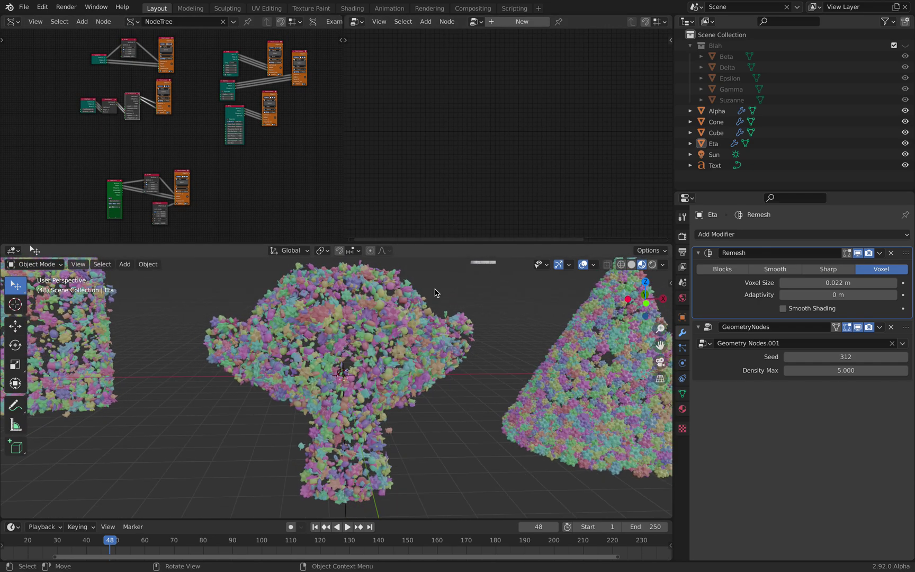
{"action": "left_click_drag", "start_coordinate": [440, 244], "coordinate": [440, 215]}
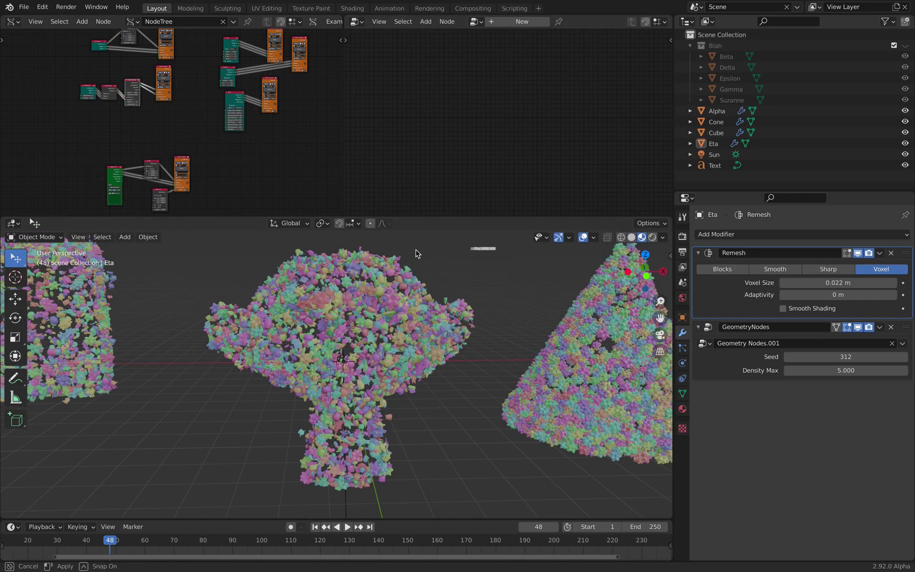
{"action": "mouse_move", "coordinate": [380, 362]}
{"action": "middle_mouse_down"}
{"action": "mouse_move", "coordinate": [522, 360]}
{"action": "mouse_move", "coordinate": [377, 355]}
{"action": "middle_mouse_up"}
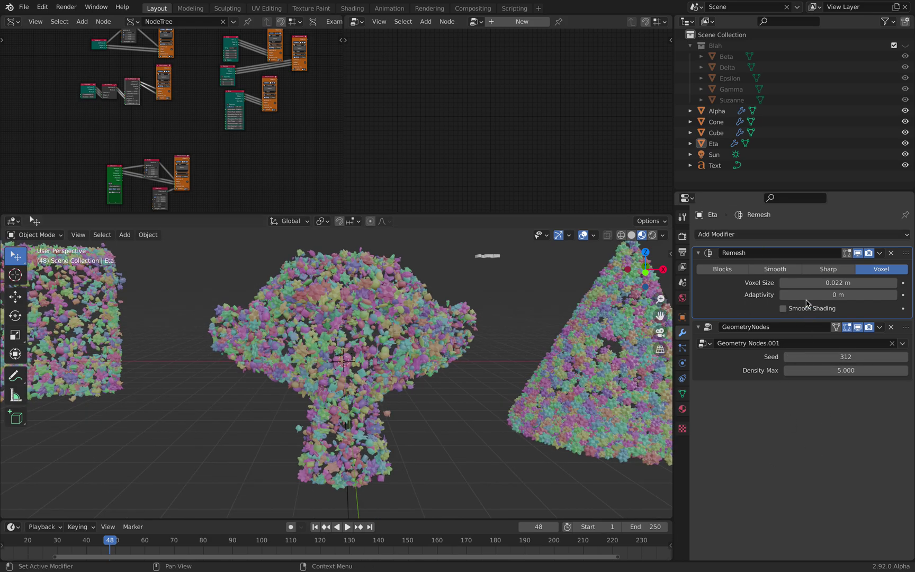
{"action": "middle_click_drag", "start_coordinate": [458, 359], "coordinate": [448, 371]}
{"action": "scroll", "coordinate": [448, 372], "scroll_direction": "down", "scroll_amount": 5}
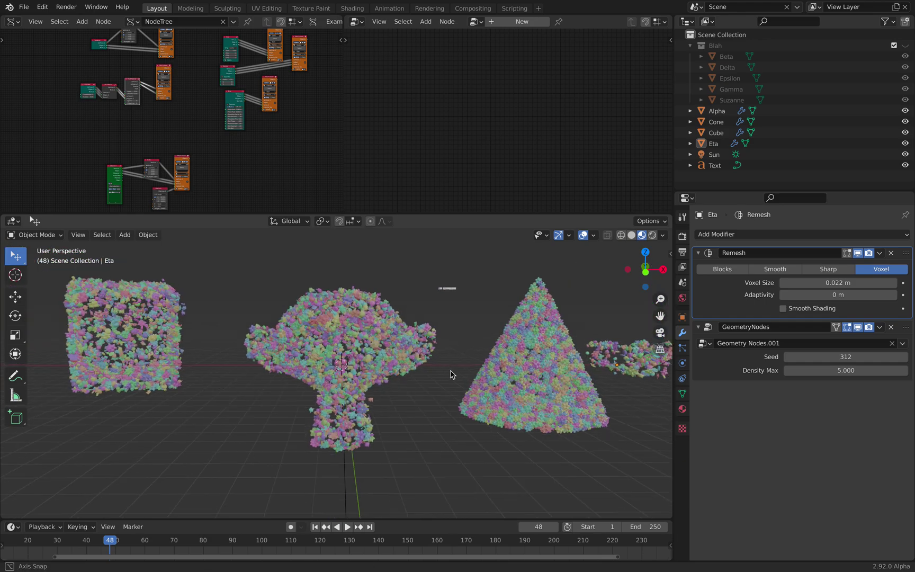
{"action": "scroll", "coordinate": [450, 369], "scroll_direction": "up", "scroll_amount": 5}
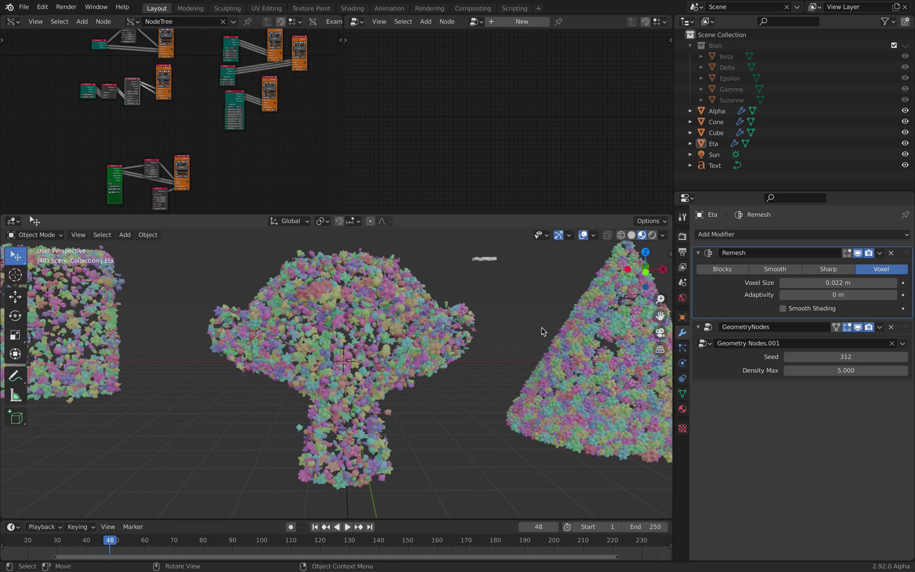
- Compare the scattered objects in Rendered, Solid and Material Preview shading, leaving the viewport in Solid
{"action": "left_click", "coordinate": [653, 237]}
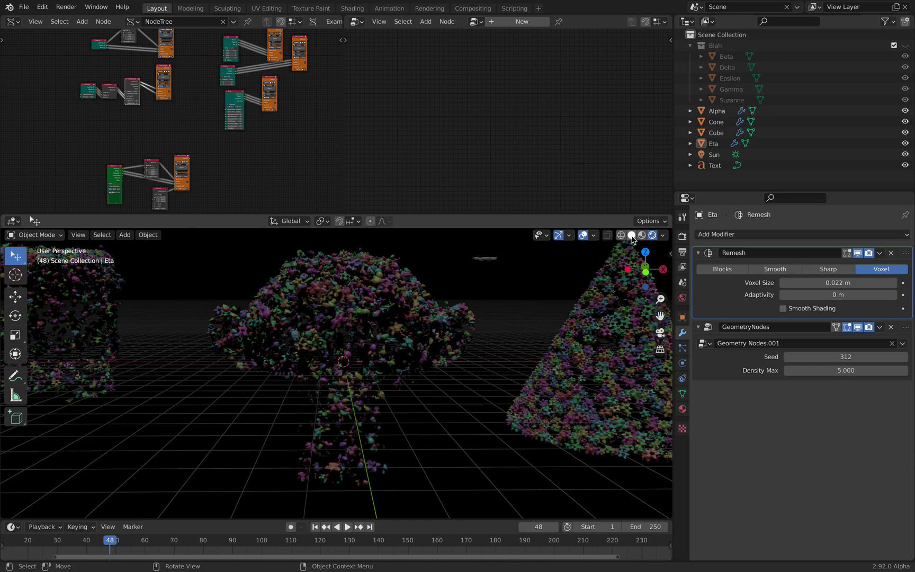
{"action": "left_click", "coordinate": [631, 235]}
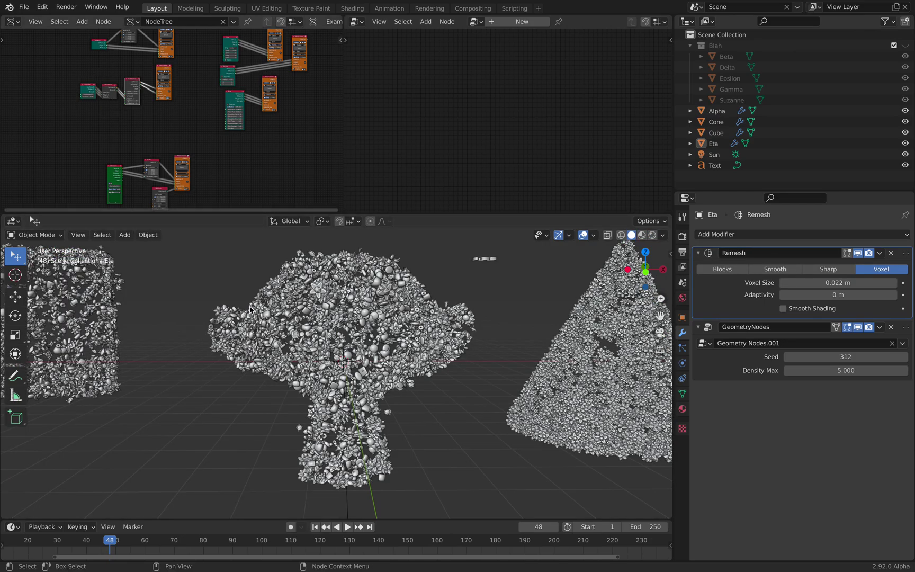
{"action": "mouse_move", "coordinate": [339, 323]}
{"action": "middle_mouse_down"}
{"action": "mouse_move", "coordinate": [363, 359]}
{"action": "mouse_move", "coordinate": [586, 275]}
{"action": "middle_mouse_up"}
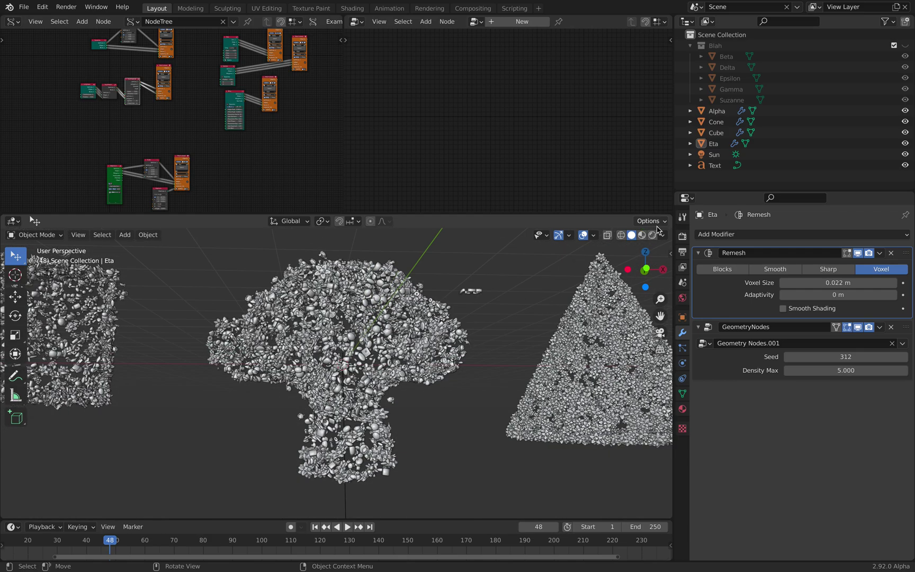
{"action": "left_click", "coordinate": [642, 235]}
{"action": "left_click", "coordinate": [632, 235]}
{"action": "scroll", "coordinate": [469, 343], "scroll_direction": "up", "scroll_amount": 2}
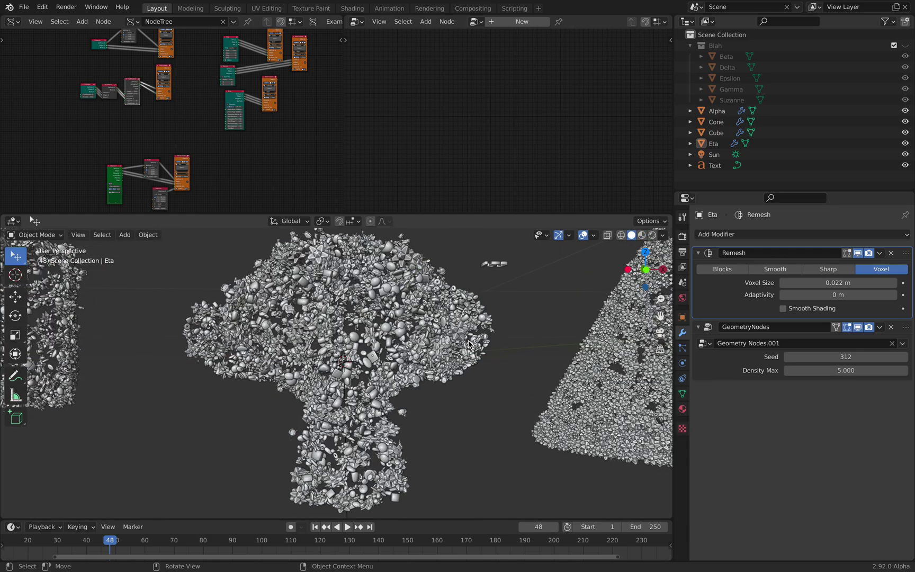